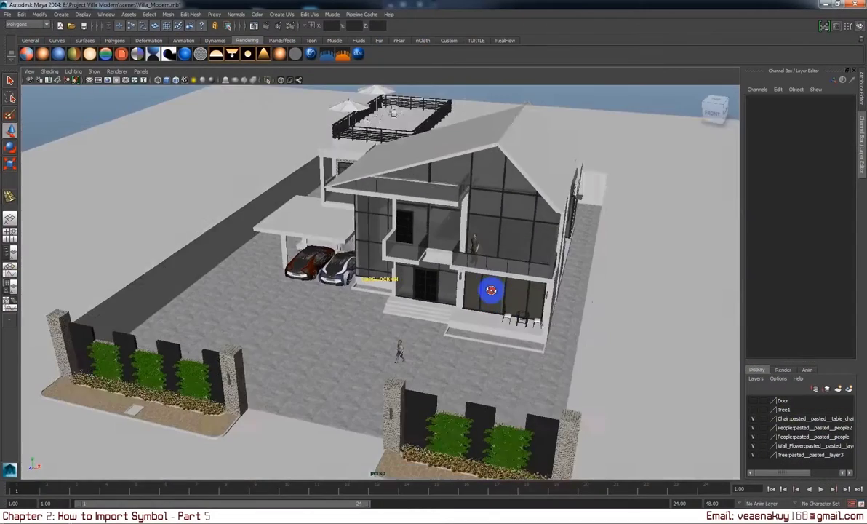
Step: Orbit the perspective view to a lower, frontal view of the villa
{"action": "mouse_move", "coordinate": [491, 290]}
{"action": "left_mouse_down", "text": "alt"}
{"action": "mouse_move", "coordinate": [523, 267]}
{"action": "mouse_move", "coordinate": [521, 280]}
{"action": "mouse_move", "coordinate": [484, 277]}
{"action": "mouse_move", "coordinate": [514, 283]}
{"action": "mouse_move", "coordinate": [445, 287]}
{"action": "mouse_move", "coordinate": [572, 272]}
{"action": "mouse_move", "coordinate": [558, 308]}
{"action": "mouse_move", "coordinate": [528, 306]}
{"action": "left_mouse_up", "text": "alt"}
{"action": "mouse_move", "coordinate": [528, 306]}
{"action": "right_mouse_down", "text": "alt"}
{"action": "mouse_move", "coordinate": [542, 304]}
{"action": "mouse_move", "coordinate": [530, 304]}
{"action": "right_mouse_up", "text": "alt"}
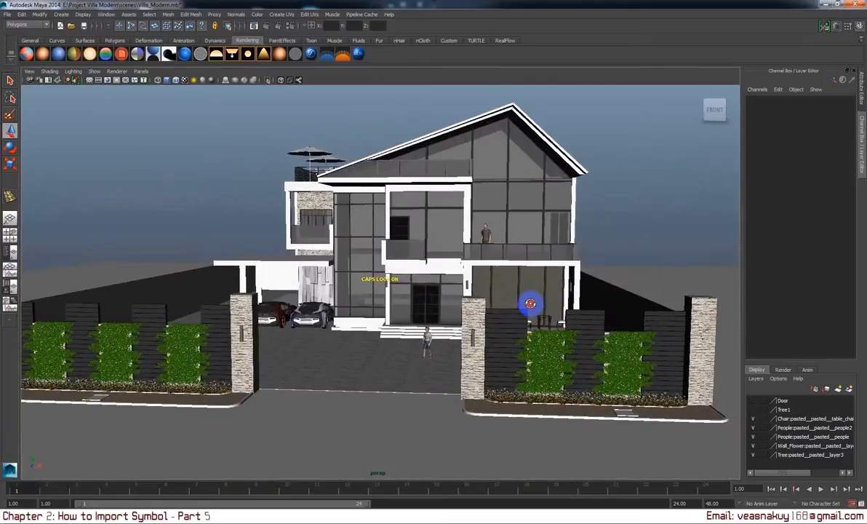
{"action": "left_click_drag", "start_coordinate": [529, 306], "coordinate": [534, 310], "text": "alt"}
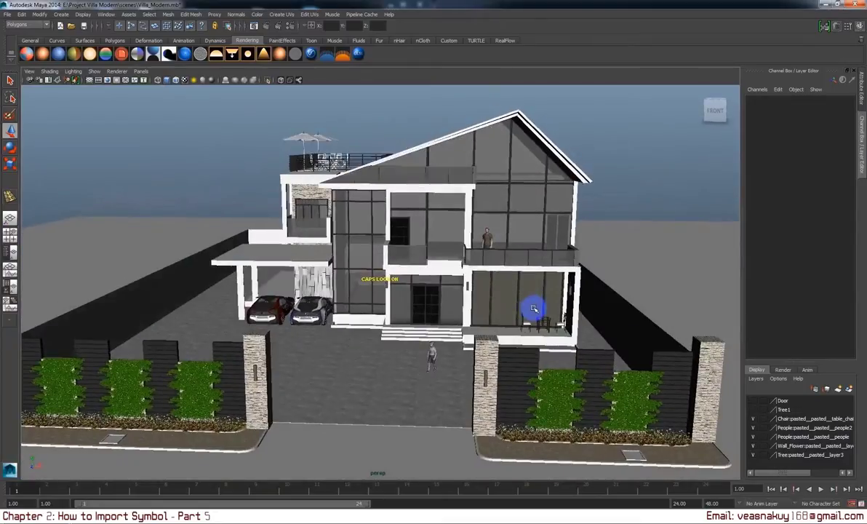
{"action": "left_click_drag", "start_coordinate": [526, 306], "coordinate": [522, 305], "text": "alt"}
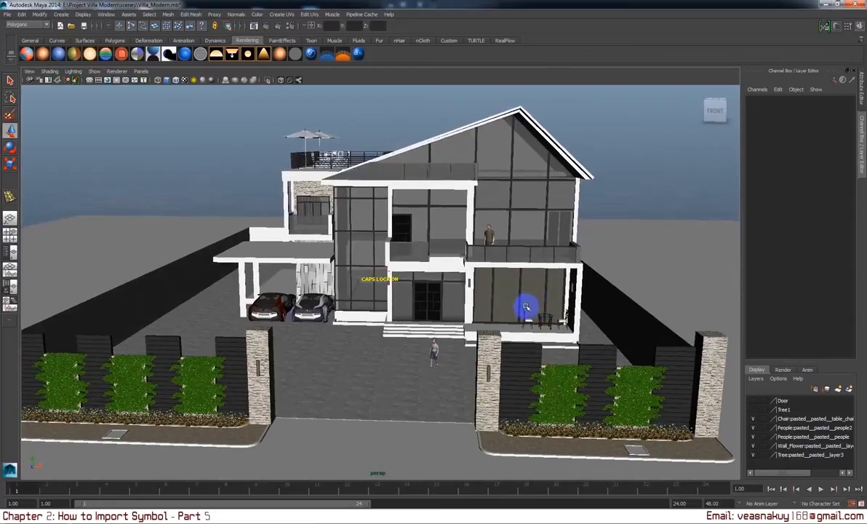
{"action": "right_click_drag", "start_coordinate": [523, 306], "coordinate": [529, 307], "text": "alt"}
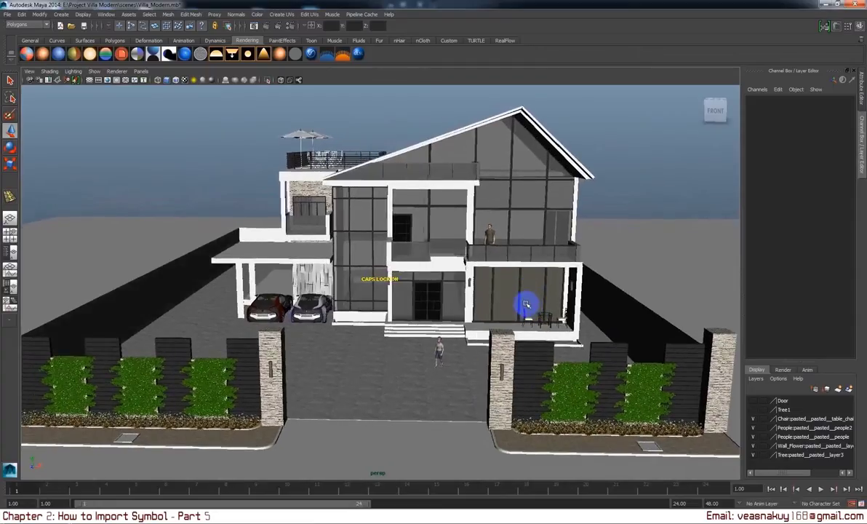
{"action": "left_click_drag", "start_coordinate": [527, 303], "coordinate": [524, 307], "text": "alt"}
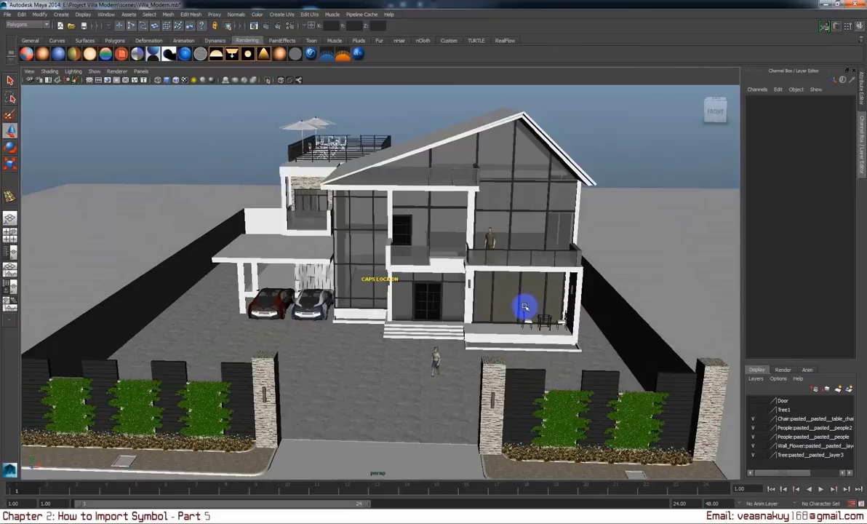
{"action": "mouse_move", "coordinate": [470, 275]}
{"action": "left_mouse_down", "text": "alt"}
{"action": "mouse_move", "coordinate": [485, 271]}
{"action": "mouse_move", "coordinate": [496, 289]}
{"action": "left_mouse_up", "text": "alt"}
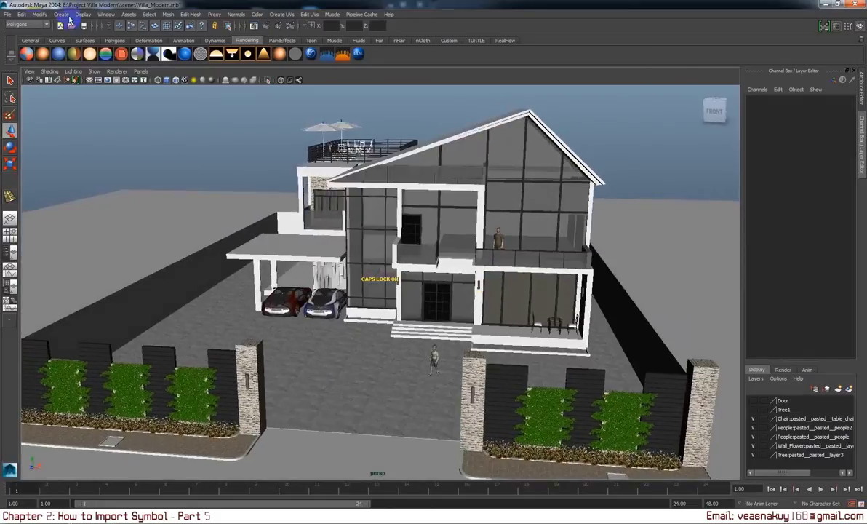
Step: Import Tree.mb from the scenes folder into the villa scene
{"action": "left_click", "coordinate": [7, 14]}
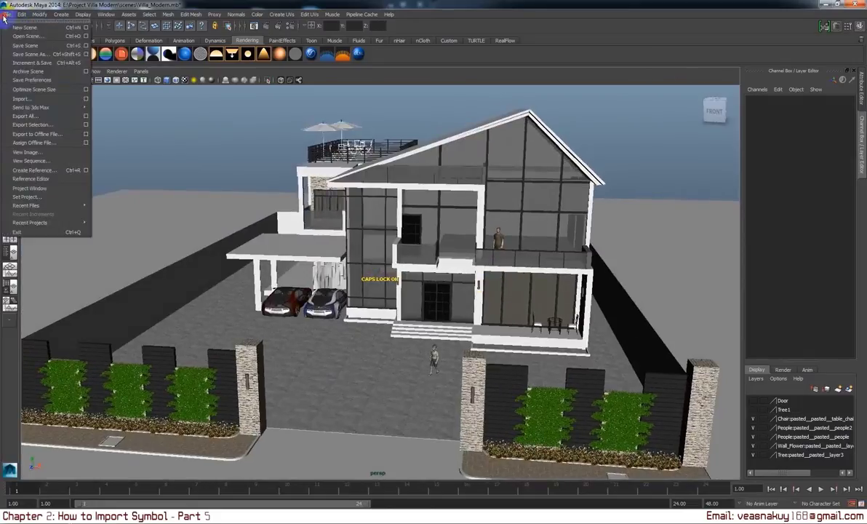
{"action": "left_click", "coordinate": [22, 100]}
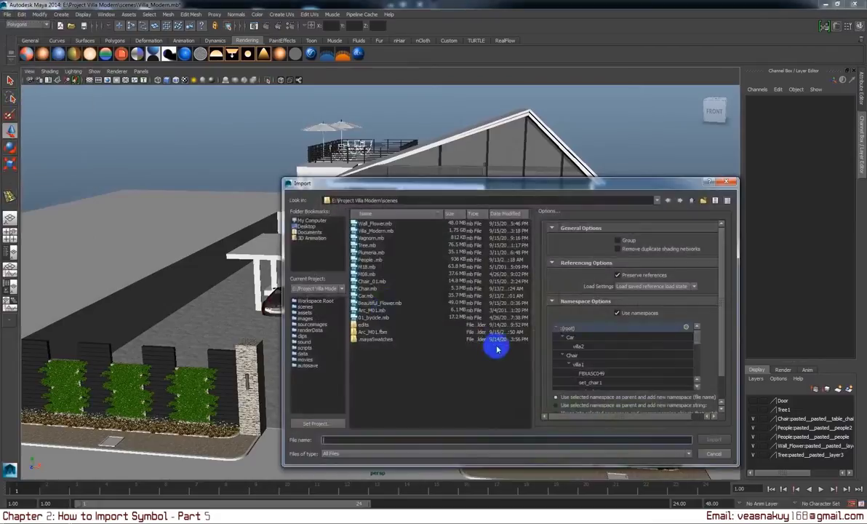
{"action": "left_click", "coordinate": [387, 289]}
{"action": "left_click", "coordinate": [385, 264]}
{"action": "left_click", "coordinate": [385, 246]}
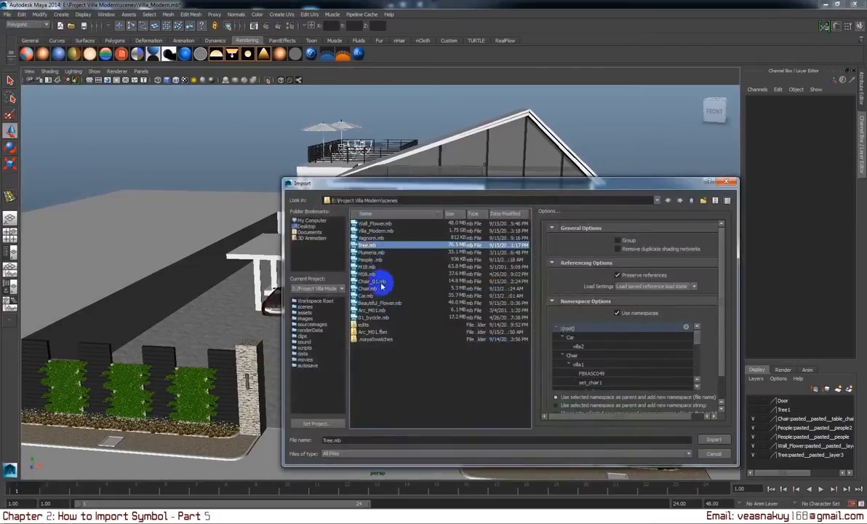
{"action": "double_click", "coordinate": [391, 304]}
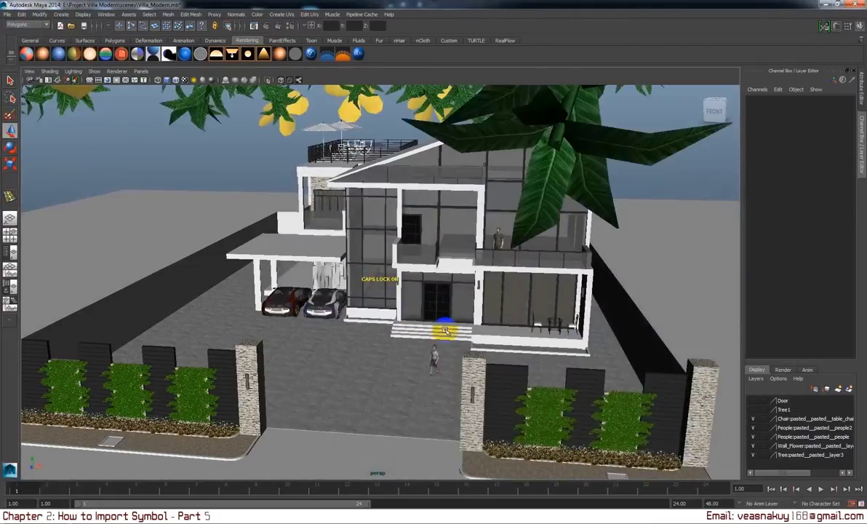
Step: Select the flower tree, then its parent group Villa_inter1:Group99, and zoom out
{"action": "scroll", "coordinate": [445, 331], "scroll_direction": "down", "scroll_amount": 5}
{"action": "scroll", "coordinate": [444, 331], "scroll_direction": "down", "scroll_amount": 1}
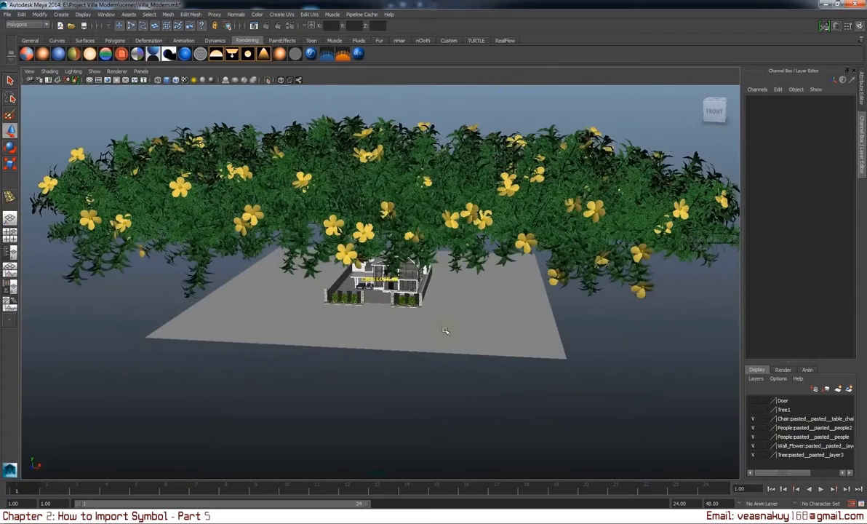
{"action": "scroll", "coordinate": [429, 223], "scroll_direction": "up", "scroll_amount": 2}
{"action": "scroll", "coordinate": [435, 262], "scroll_direction": "up", "scroll_amount": 3}
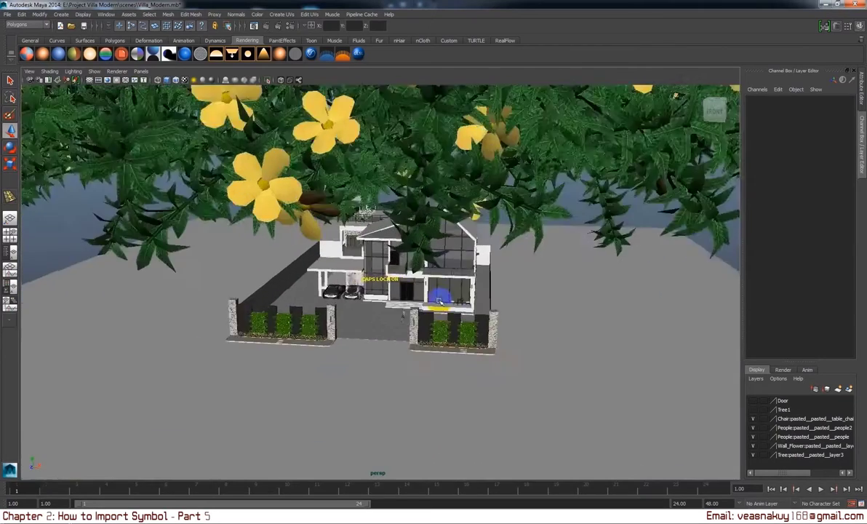
{"action": "scroll", "coordinate": [435, 294], "scroll_direction": "up", "scroll_amount": 3}
{"action": "scroll", "coordinate": [437, 299], "scroll_direction": "up", "scroll_amount": 3}
{"action": "scroll", "coordinate": [439, 302], "scroll_direction": "down", "scroll_amount": 4}
{"action": "scroll", "coordinate": [437, 283], "scroll_direction": "down", "scroll_amount": 1}
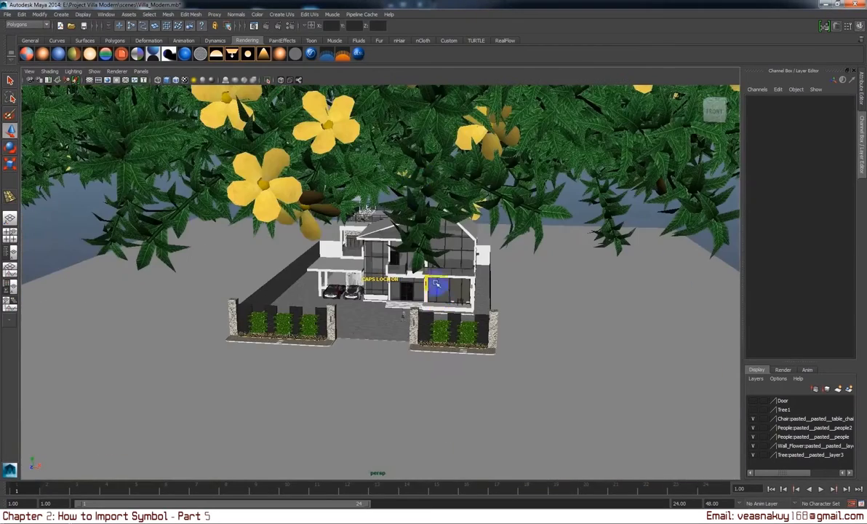
{"action": "left_click", "coordinate": [417, 178]}
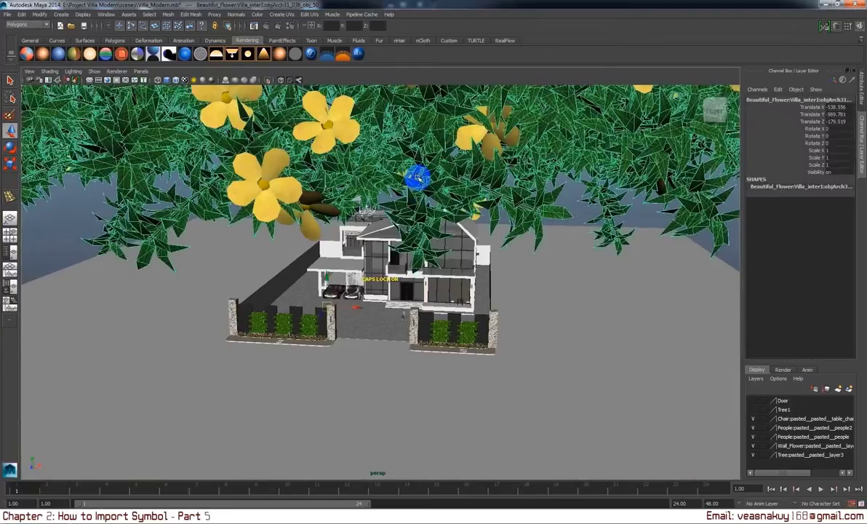
{"action": "left_click_drag", "start_coordinate": [417, 177], "coordinate": [422, 198], "text": "alt"}
{"action": "key", "text": "Up"}
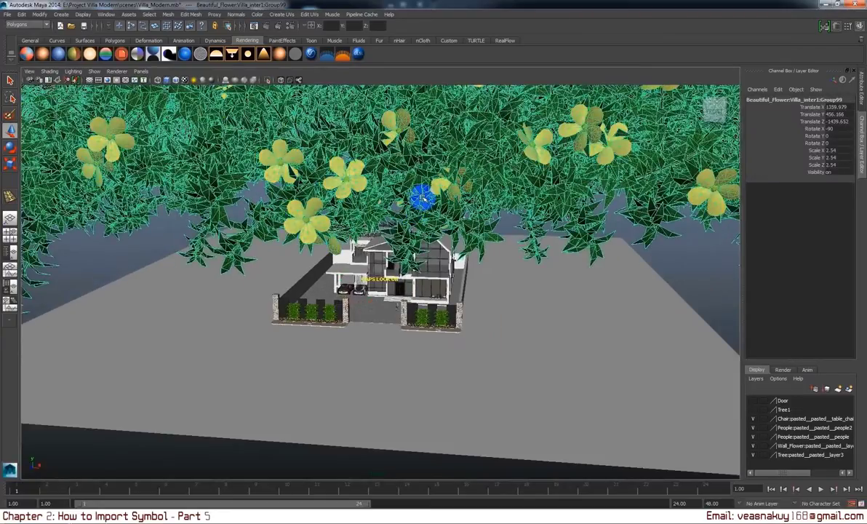
{"action": "scroll", "coordinate": [320, 193], "scroll_direction": "down", "scroll_amount": 2}
{"action": "scroll", "coordinate": [324, 205], "scroll_direction": "down", "scroll_amount": 3}
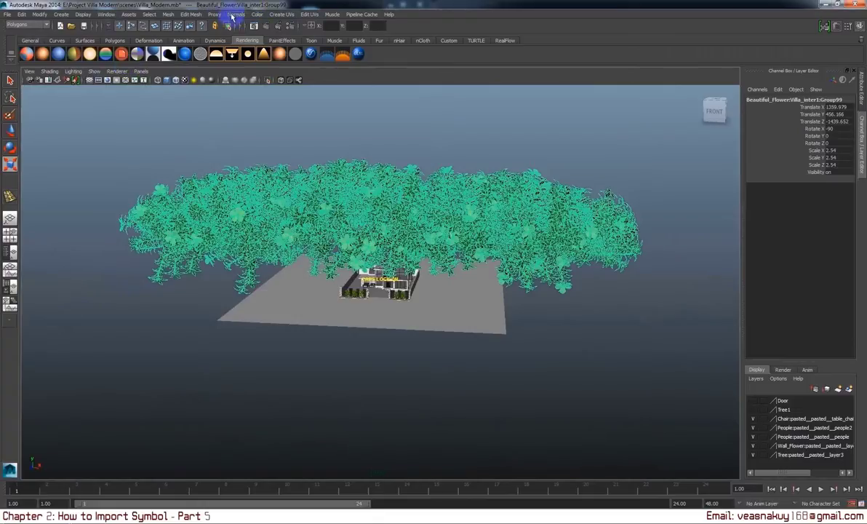
Step: Scale the tree group down to about 0.38 and switch to a wireframe Top view
{"action": "left_click", "coordinate": [447, 40]}
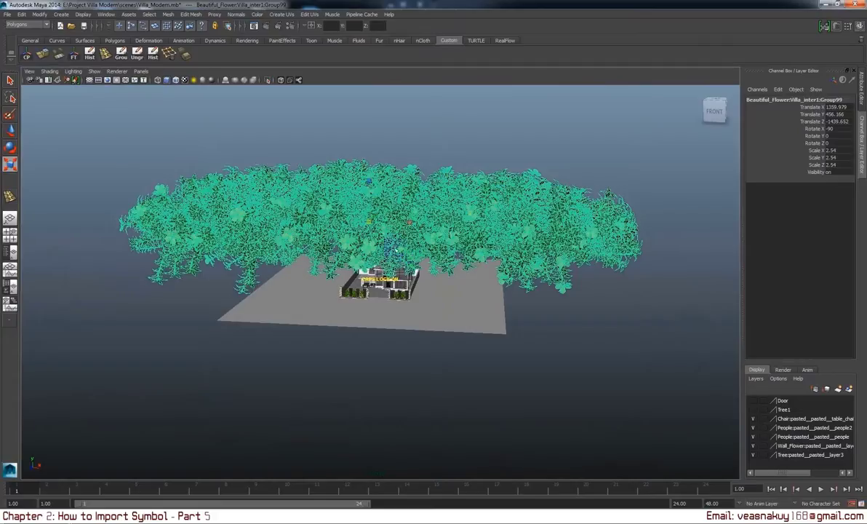
{"action": "middle_click_drag", "start_coordinate": [320, 233], "coordinate": [47, 242]}
{"action": "middle_click_drag", "start_coordinate": [104, 246], "coordinate": [122, 246]}
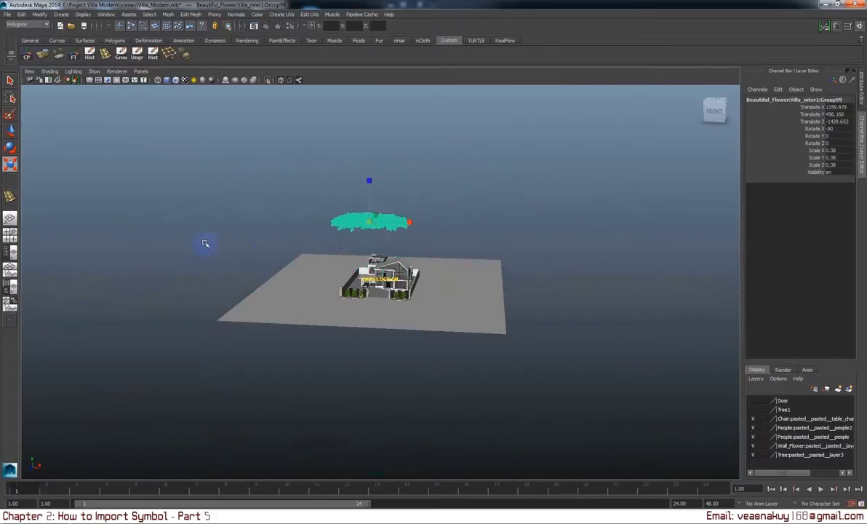
{"action": "key", "text": "space"}
{"action": "left_click_drag", "start_coordinate": [163, 236], "coordinate": [164, 234]}
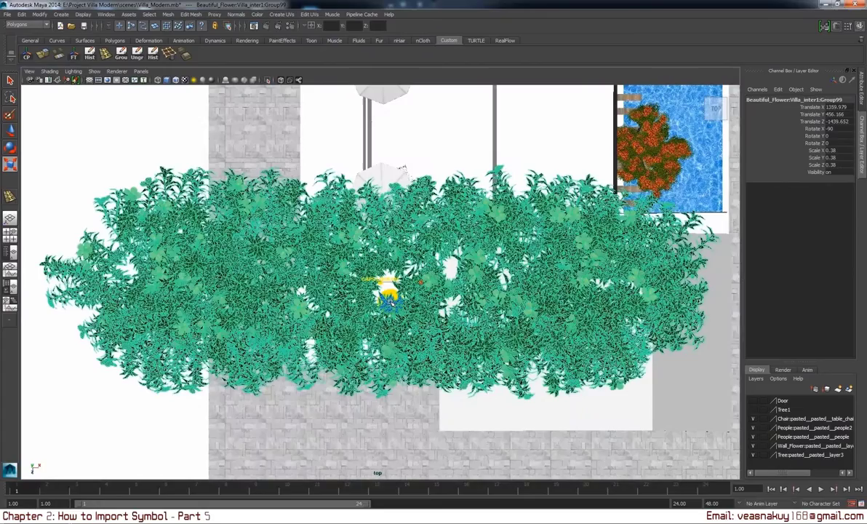
{"action": "key", "text": "4"}
{"action": "scroll", "coordinate": [390, 302], "scroll_direction": "down", "scroll_amount": 3}
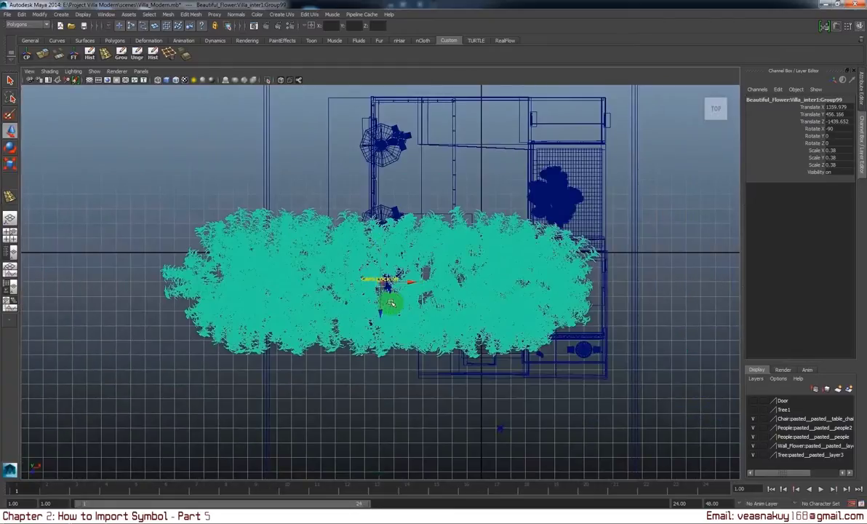
Step: Move the plant group over the house plan and shrink it to 0.077
{"action": "middle_click_drag", "start_coordinate": [349, 263], "coordinate": [471, 339]}
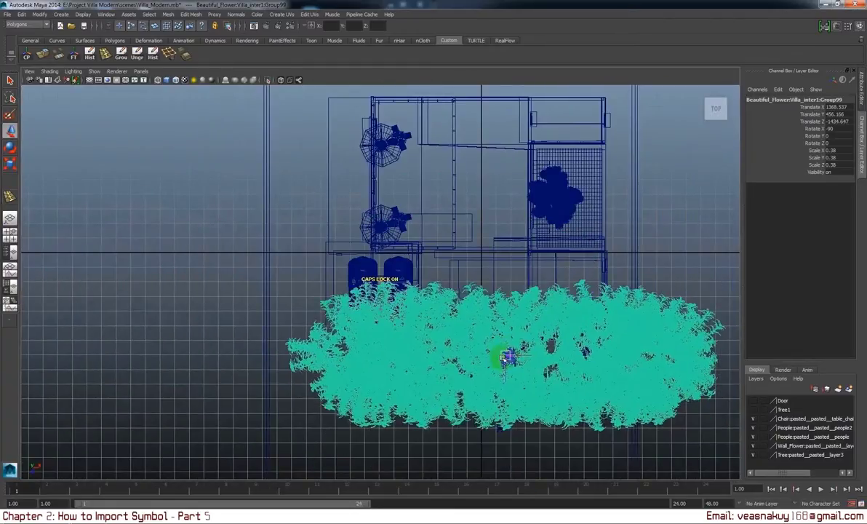
{"action": "middle_click_drag", "start_coordinate": [444, 270], "coordinate": [407, 204], "text": "alt"}
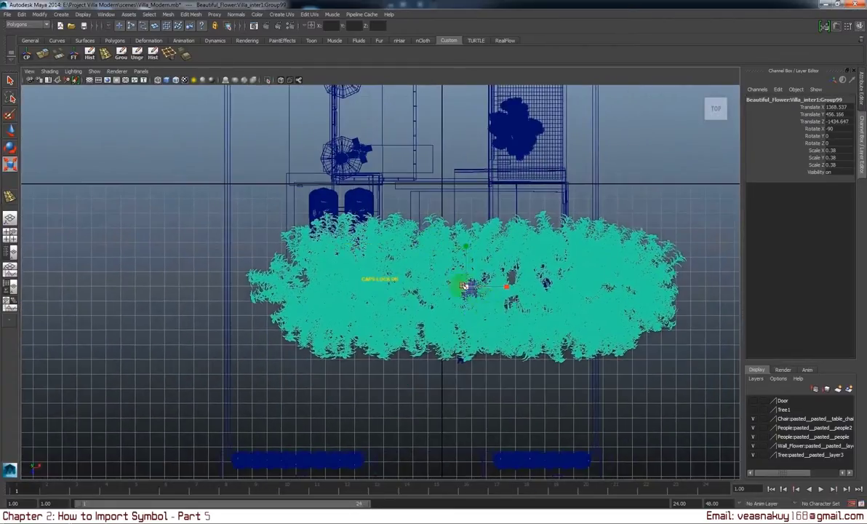
{"action": "left_click_drag", "start_coordinate": [466, 286], "coordinate": [273, 316]}
{"action": "right_click_drag", "start_coordinate": [273, 316], "coordinate": [516, 310], "text": "alt"}
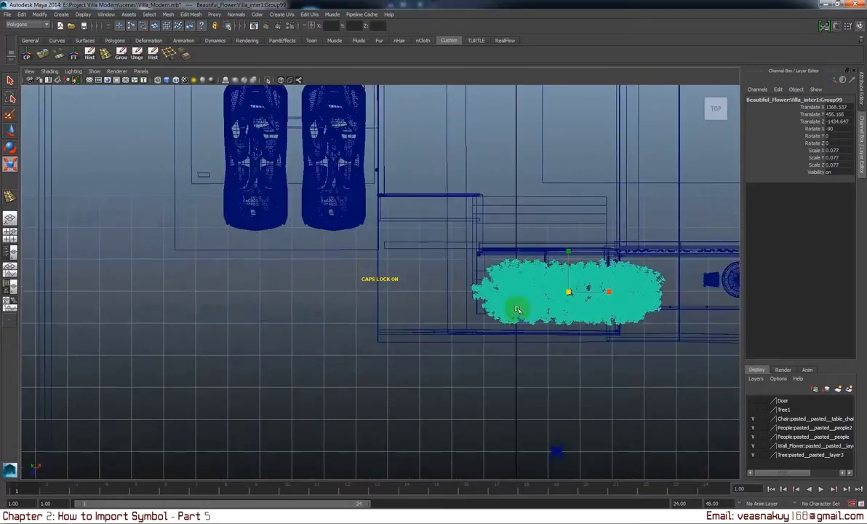
{"action": "middle_click_drag", "start_coordinate": [517, 309], "coordinate": [403, 319], "text": "alt"}
Step: Move the plant group to the front of the house and shrink it to 0.028
{"action": "key", "text": "w"}
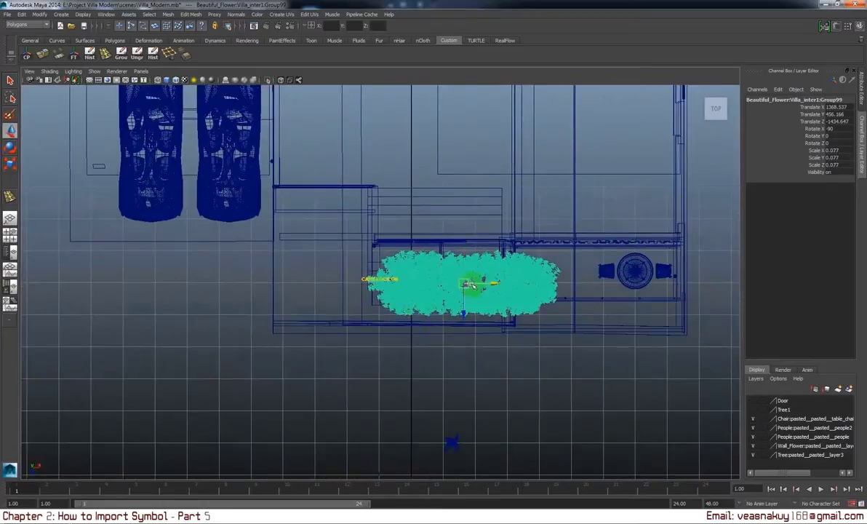
{"action": "mouse_move", "coordinate": [471, 285]}
{"action": "left_mouse_down"}
{"action": "mouse_move", "coordinate": [354, 416]}
{"action": "mouse_move", "coordinate": [516, 424]}
{"action": "mouse_move", "coordinate": [587, 315]}
{"action": "left_mouse_up"}
{"action": "middle_click_drag", "start_coordinate": [593, 349], "coordinate": [480, 371], "text": "alt"}
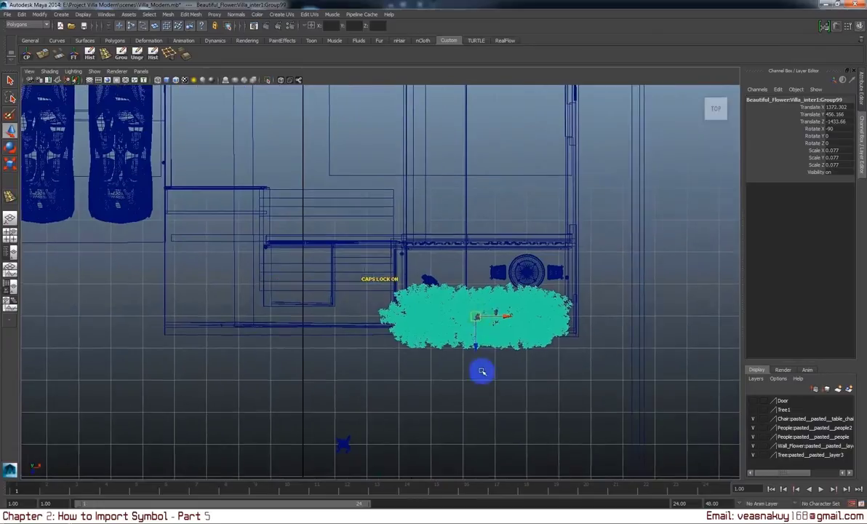
{"action": "key", "text": "r"}
{"action": "mouse_move", "coordinate": [475, 315]}
{"action": "left_mouse_down"}
{"action": "mouse_move", "coordinate": [406, 329]}
{"action": "mouse_move", "coordinate": [448, 264]}
{"action": "left_mouse_up"}
{"action": "key", "text": "space"}
Step: Lower the flower group to Y 431.012 in a shaded perspective view
{"action": "key", "text": "f"}
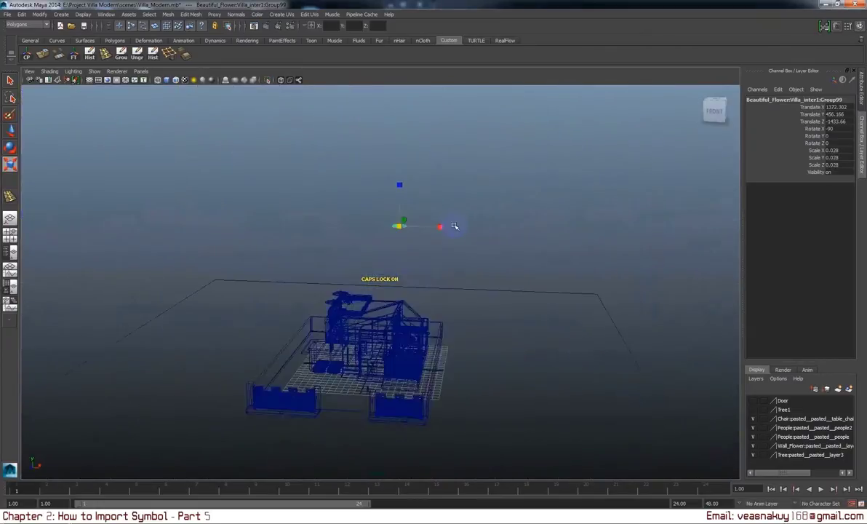
{"action": "mouse_move", "coordinate": [449, 265]}
{"action": "right_mouse_down", "text": "alt"}
{"action": "mouse_move", "coordinate": [411, 290]}
{"action": "mouse_move", "coordinate": [391, 270]}
{"action": "right_mouse_up", "text": "alt"}
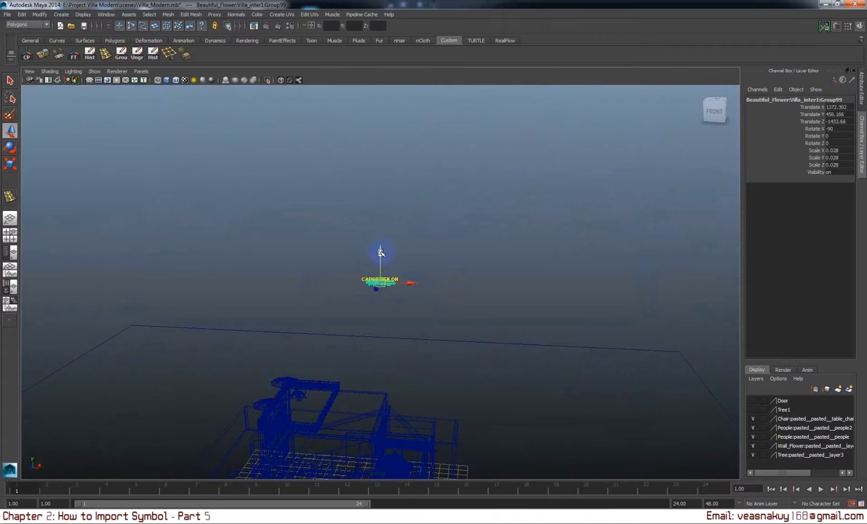
{"action": "left_click_drag", "start_coordinate": [381, 252], "coordinate": [404, 504]}
{"action": "key", "text": "f"}
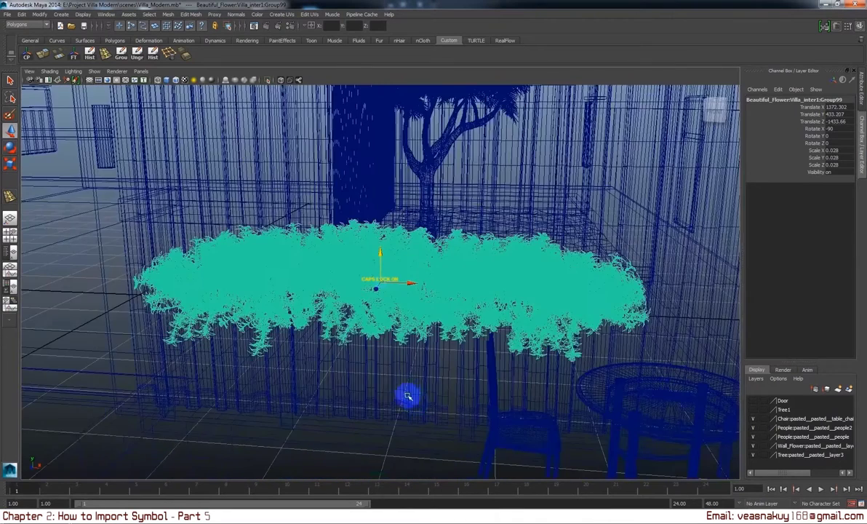
{"action": "right_click_drag", "start_coordinate": [407, 396], "coordinate": [389, 300], "text": "alt"}
{"action": "left_click_drag", "start_coordinate": [379, 252], "coordinate": [379, 333]}
{"action": "key", "text": "6"}
Step: Select Group99 and slide it right and slightly up into the porch planter
{"action": "right_click_drag", "start_coordinate": [379, 333], "coordinate": [375, 365], "text": "alt"}
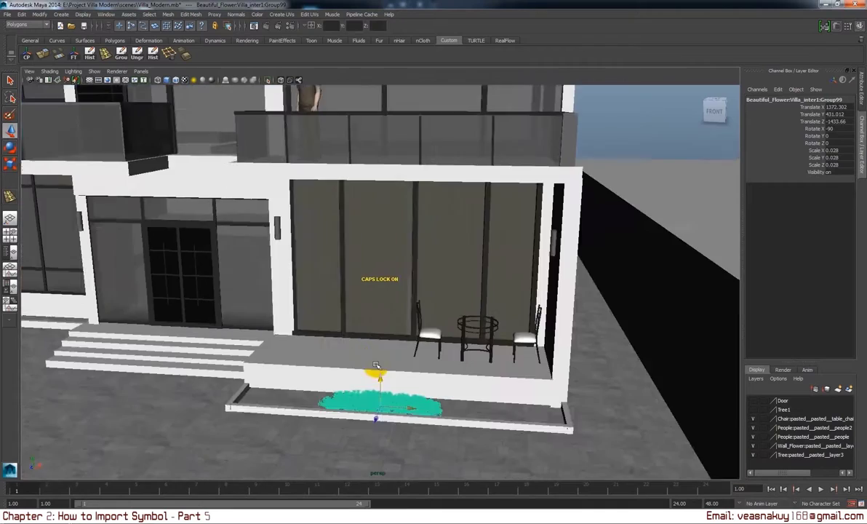
{"action": "mouse_move", "coordinate": [445, 375]}
{"action": "right_mouse_down", "text": "alt"}
{"action": "mouse_move", "coordinate": [461, 341]}
{"action": "mouse_move", "coordinate": [455, 350]}
{"action": "mouse_move", "coordinate": [422, 345]}
{"action": "mouse_move", "coordinate": [425, 359]}
{"action": "right_mouse_up", "text": "alt"}
{"action": "mouse_move", "coordinate": [425, 358]}
{"action": "left_mouse_down", "text": "alt"}
{"action": "mouse_move", "coordinate": [496, 362]}
{"action": "mouse_move", "coordinate": [290, 319]}
{"action": "mouse_move", "coordinate": [216, 318]}
{"action": "mouse_move", "coordinate": [445, 333]}
{"action": "mouse_move", "coordinate": [451, 348]}
{"action": "mouse_move", "coordinate": [457, 334]}
{"action": "left_mouse_up", "text": "alt"}
{"action": "right_click_drag", "start_coordinate": [451, 328], "coordinate": [352, 305], "text": "alt"}
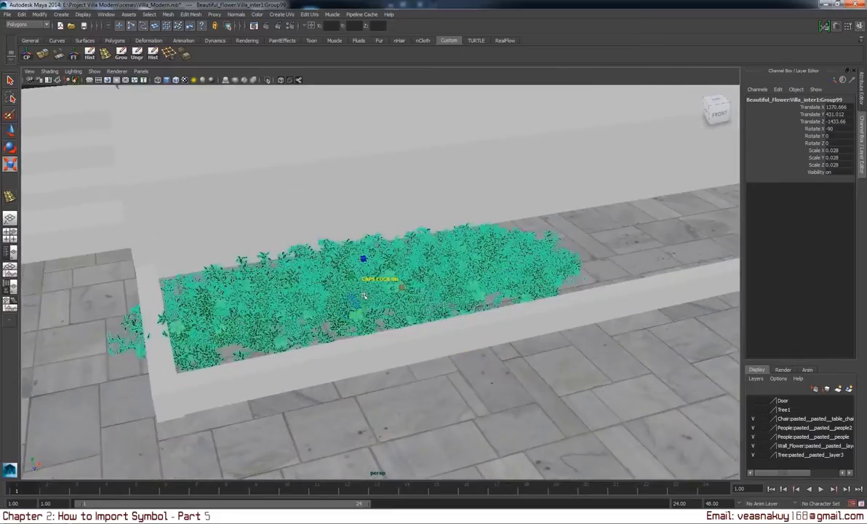
{"action": "left_click", "coordinate": [456, 320]}
{"action": "mouse_move", "coordinate": [483, 347]}
{"action": "left_mouse_down", "text": "alt"}
{"action": "mouse_move", "coordinate": [514, 372]}
{"action": "mouse_move", "coordinate": [487, 379]}
{"action": "left_mouse_up", "text": "alt"}
{"action": "right_click_drag", "start_coordinate": [488, 379], "coordinate": [460, 297], "text": "alt"}
{"action": "left_click", "coordinate": [451, 290]}
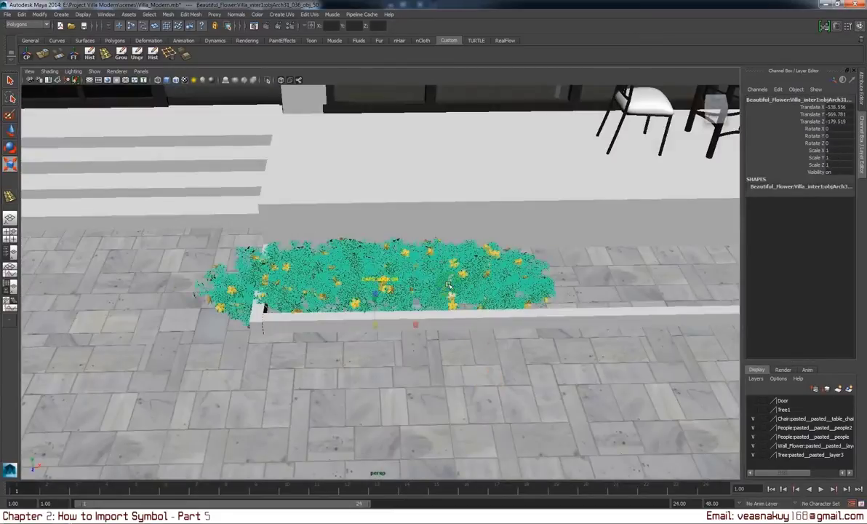
{"action": "key", "text": "Up"}
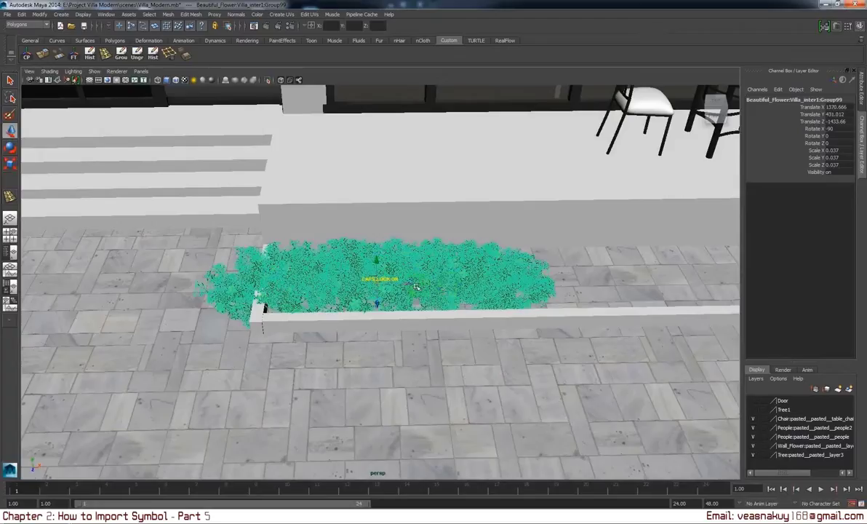
{"action": "mouse_move", "coordinate": [416, 286]}
{"action": "left_mouse_down"}
{"action": "mouse_move", "coordinate": [468, 300]}
{"action": "mouse_move", "coordinate": [485, 317]}
{"action": "mouse_move", "coordinate": [450, 265]}
{"action": "left_mouse_up"}
{"action": "mouse_move", "coordinate": [417, 240]}
{"action": "left_mouse_down"}
{"action": "mouse_move", "coordinate": [416, 213]}
{"action": "mouse_move", "coordinate": [437, 240]}
{"action": "left_mouse_up"}
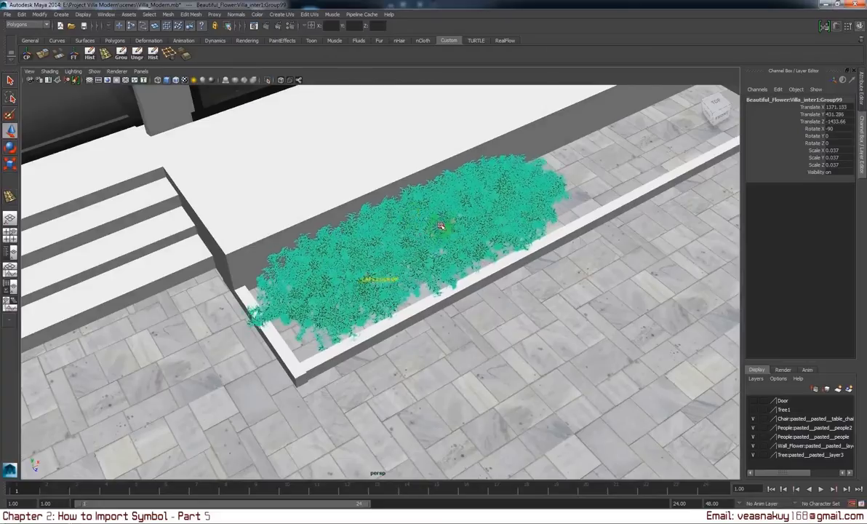
Step: Reposition the flower group within the porch planter
{"action": "left_click", "coordinate": [536, 309]}
{"action": "mouse_move", "coordinate": [556, 304]}
{"action": "left_mouse_down", "text": "alt"}
{"action": "mouse_move", "coordinate": [567, 291]}
{"action": "mouse_move", "coordinate": [408, 310]}
{"action": "left_mouse_up", "text": "alt"}
{"action": "scroll", "coordinate": [432, 307], "scroll_direction": "up", "scroll_amount": 3}
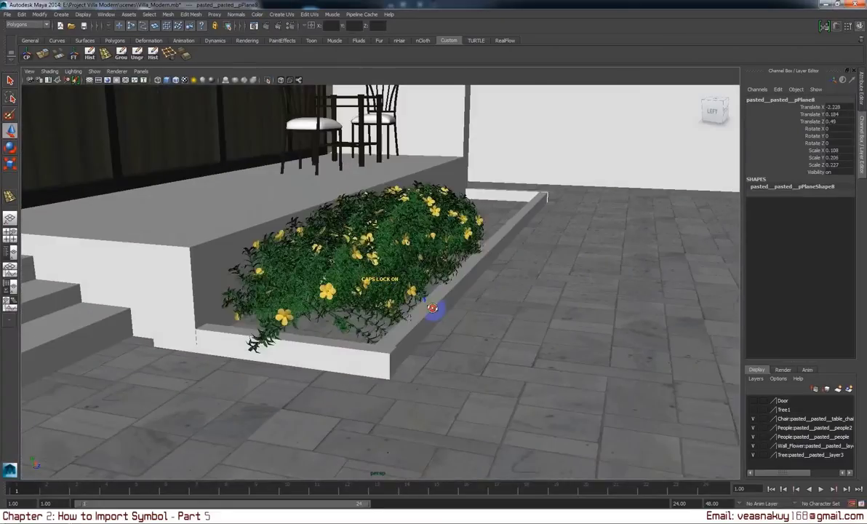
{"action": "left_click", "coordinate": [359, 284]}
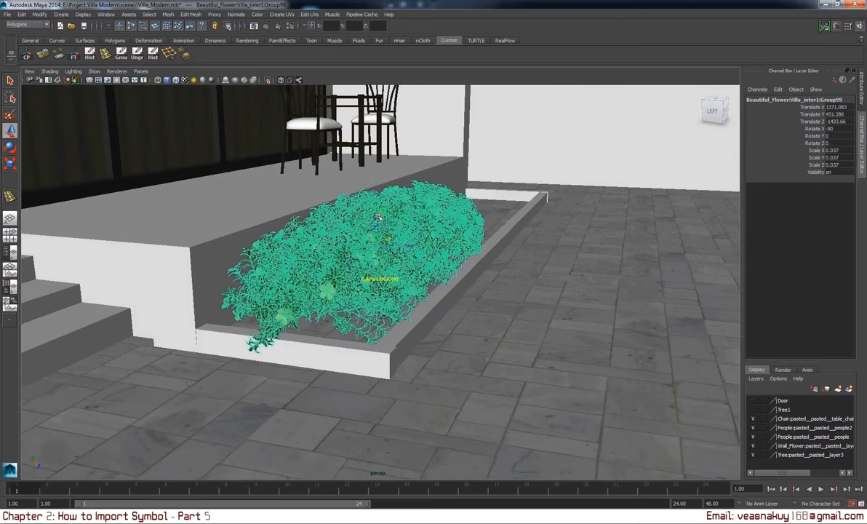
{"action": "left_click_drag", "start_coordinate": [379, 216], "coordinate": [382, 233]}
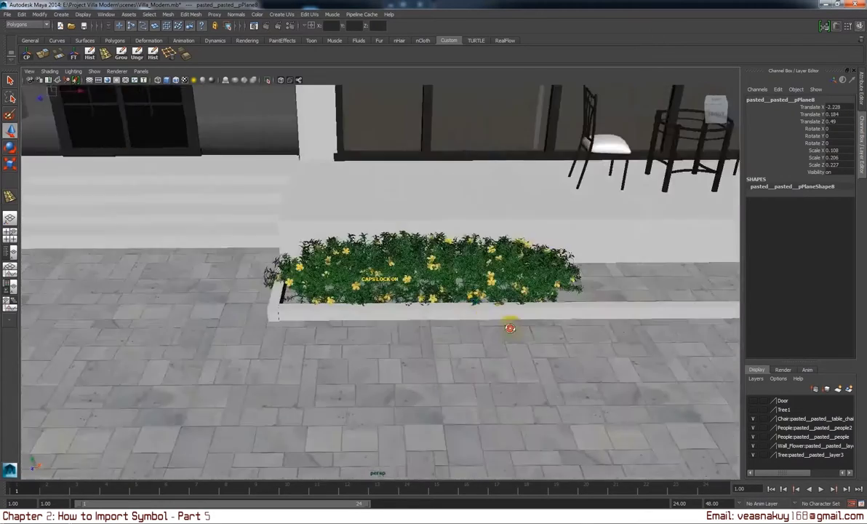
Step: Duplicate the flower group twice and space the copies evenly along the planter
{"action": "left_click_drag", "start_coordinate": [510, 328], "coordinate": [470, 276], "text": "alt"}
{"action": "left_click", "coordinate": [472, 266]}
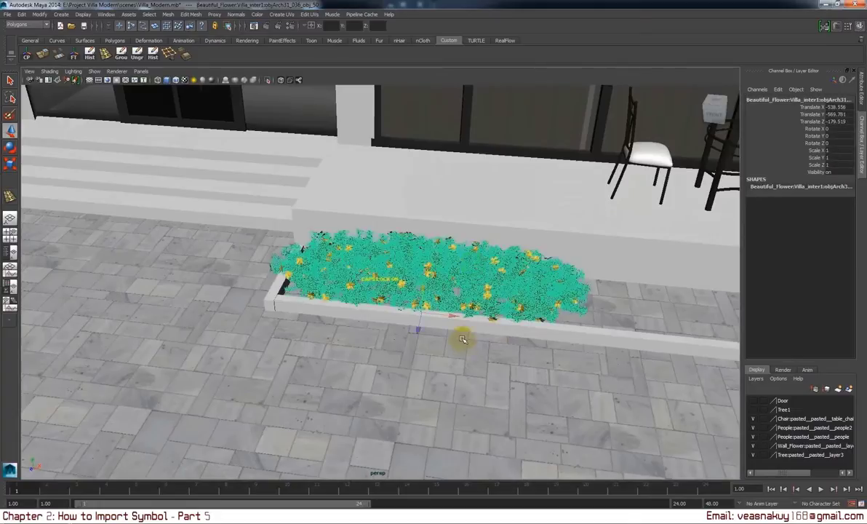
{"action": "key", "text": "Up"}
{"action": "key", "text": "ctrl+d"}
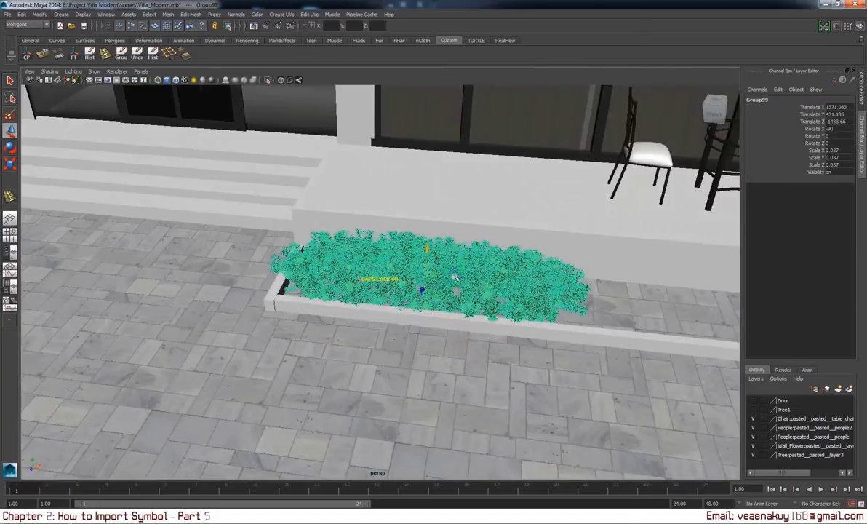
{"action": "mouse_move", "coordinate": [455, 276]}
{"action": "left_mouse_down"}
{"action": "mouse_move", "coordinate": [666, 280]}
{"action": "mouse_move", "coordinate": [430, 354]}
{"action": "mouse_move", "coordinate": [316, 342]}
{"action": "left_mouse_up"}
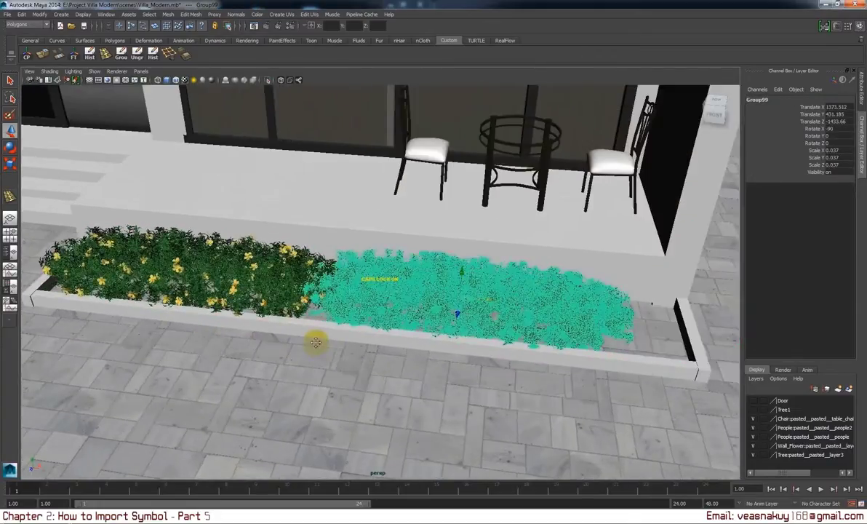
{"action": "key", "text": "ctrl+d"}
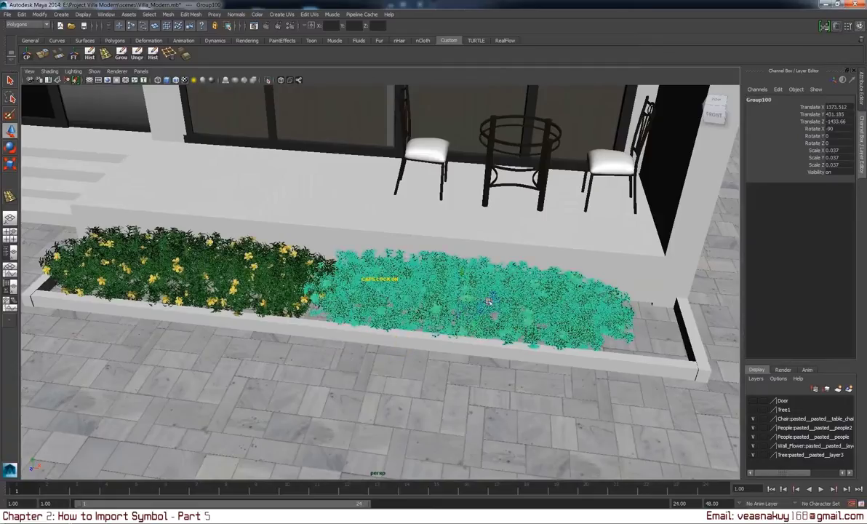
{"action": "left_click_drag", "start_coordinate": [489, 302], "coordinate": [550, 318]}
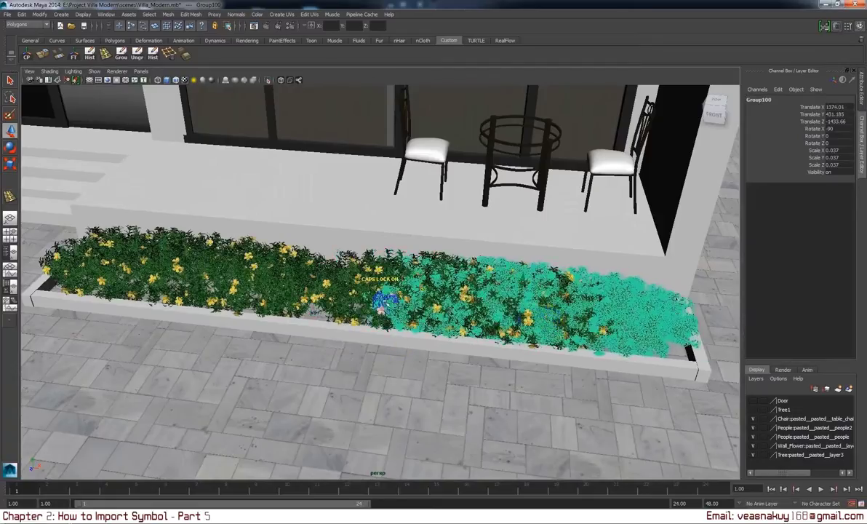
{"action": "left_click", "coordinate": [361, 290]}
{"action": "key", "text": "Up"}
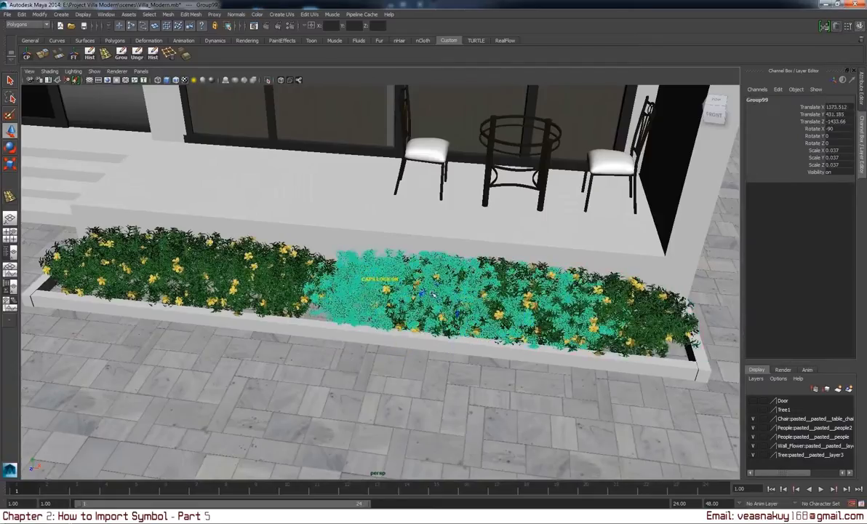
{"action": "left_click_drag", "start_coordinate": [495, 309], "coordinate": [473, 304]}
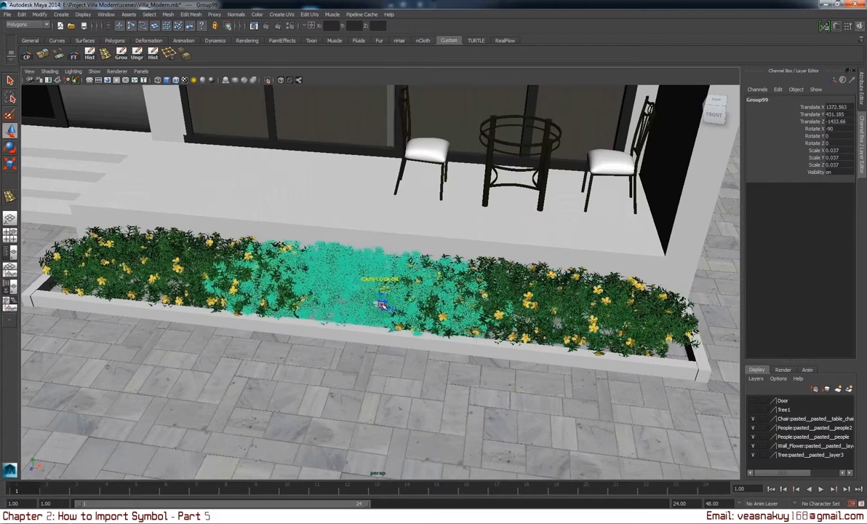
Step: Orbit back to view the house facade and the flower bed by the entrance
{"action": "left_click", "coordinate": [542, 281]}
{"action": "right_click_drag", "start_coordinate": [542, 281], "coordinate": [536, 325], "text": "alt"}
{"action": "left_click_drag", "start_coordinate": [536, 326], "coordinate": [580, 315], "text": "alt"}
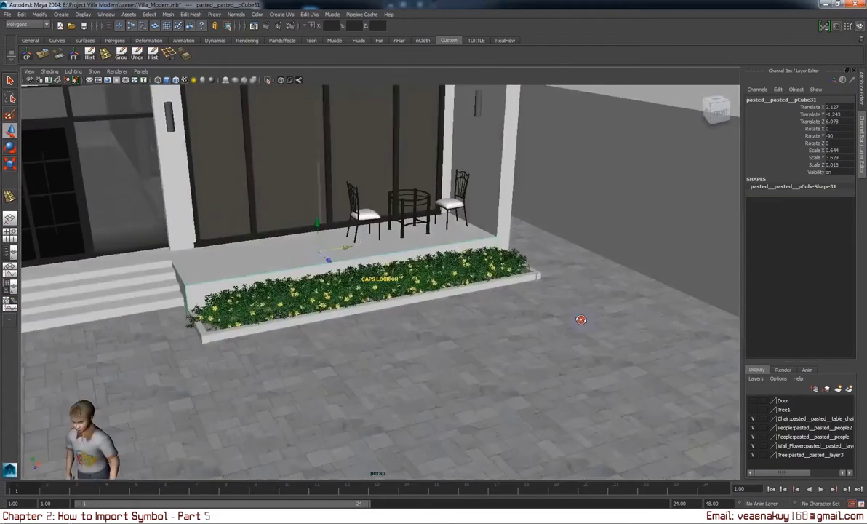
{"action": "mouse_move", "coordinate": [580, 316]}
{"action": "right_mouse_down", "text": "alt"}
{"action": "mouse_move", "coordinate": [578, 324]}
{"action": "mouse_move", "coordinate": [426, 339]}
{"action": "right_mouse_up", "text": "alt"}
{"action": "left_click_drag", "start_coordinate": [426, 339], "coordinate": [387, 342], "text": "alt"}
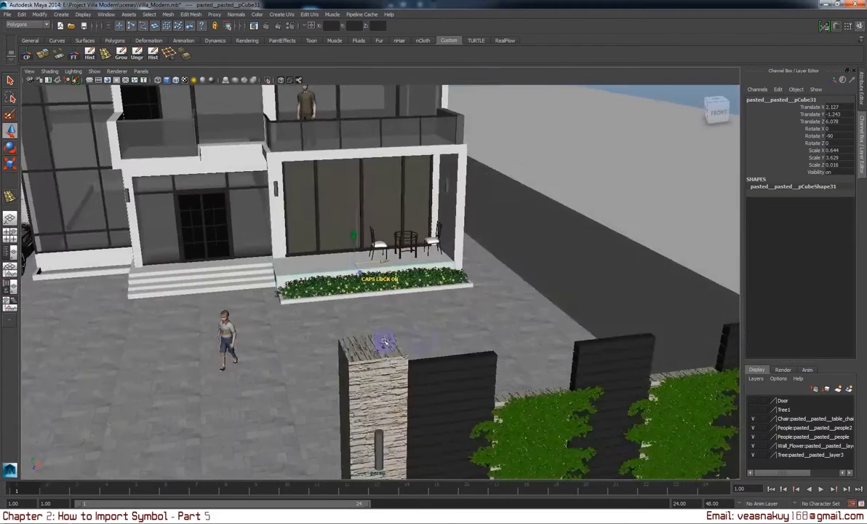
{"action": "right_click_drag", "start_coordinate": [387, 342], "coordinate": [561, 344], "text": "alt"}
{"action": "middle_click_drag", "start_coordinate": [561, 343], "coordinate": [568, 345], "text": "alt"}
{"action": "left_click_drag", "start_coordinate": [566, 348], "coordinate": [629, 354], "text": "alt"}
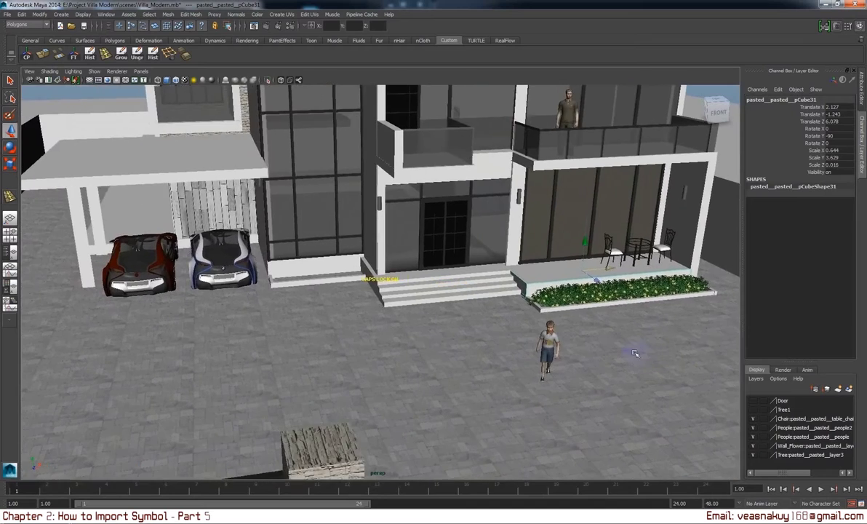
{"action": "middle_click_drag", "start_coordinate": [619, 358], "coordinate": [612, 358], "text": "alt"}
{"action": "right_click_drag", "start_coordinate": [612, 358], "coordinate": [637, 352], "text": "alt"}
{"action": "left_click_drag", "start_coordinate": [638, 351], "coordinate": [638, 358], "text": "alt"}
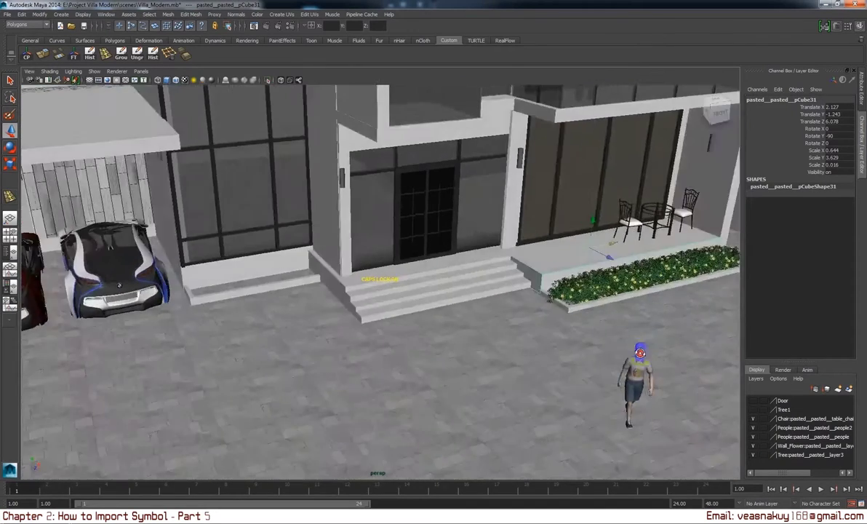
{"action": "right_click_drag", "start_coordinate": [633, 364], "coordinate": [611, 325], "text": "alt"}
Step: Make another flower group copy, Group101, and place it in the planter by the cars
{"action": "left_click", "coordinate": [600, 313]}
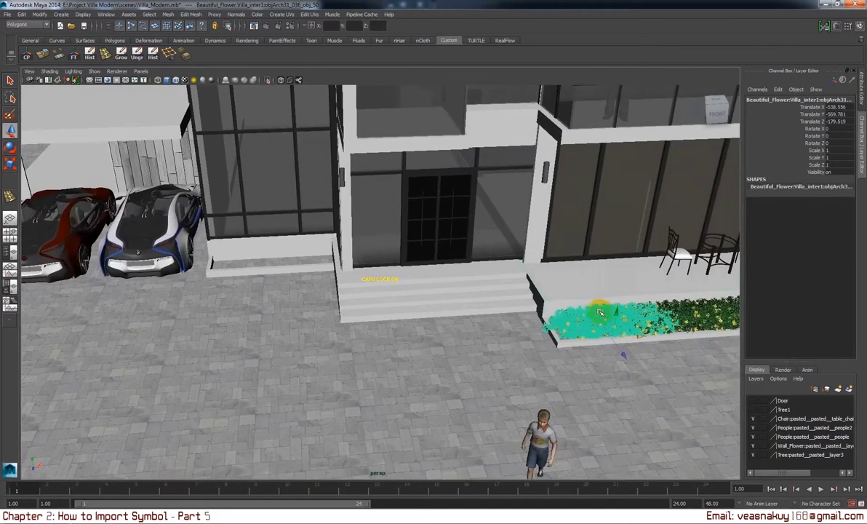
{"action": "key", "text": "Up"}
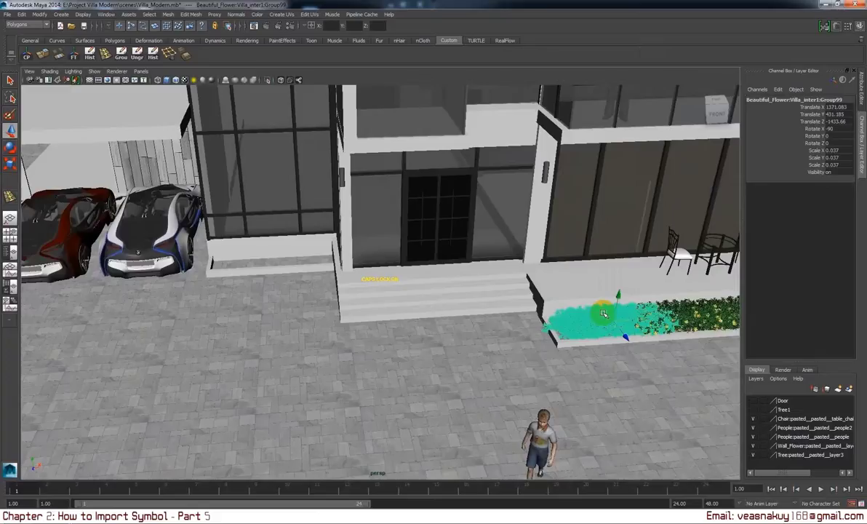
{"action": "key", "text": "ctrl+g"}
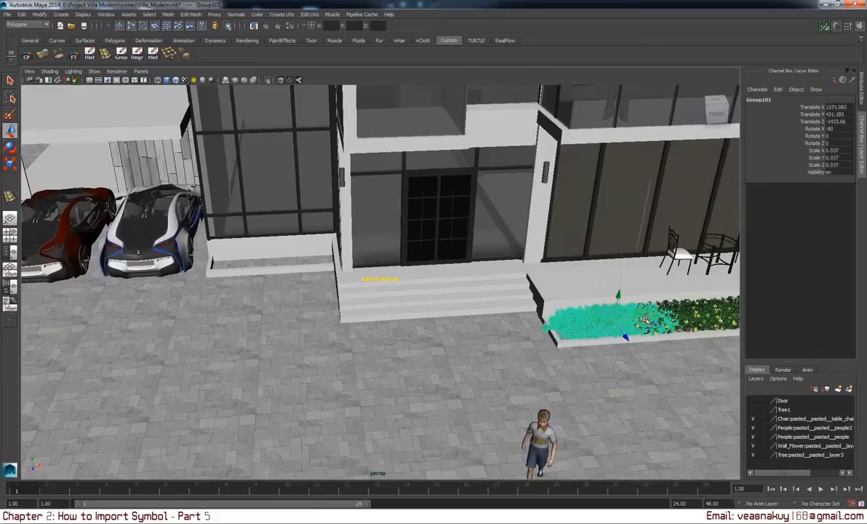
{"action": "left_click_drag", "start_coordinate": [644, 321], "coordinate": [318, 370]}
{"action": "scroll", "coordinate": [305, 369], "scroll_direction": "up", "scroll_amount": 2}
{"action": "scroll", "coordinate": [340, 380], "scroll_direction": "up", "scroll_amount": 2}
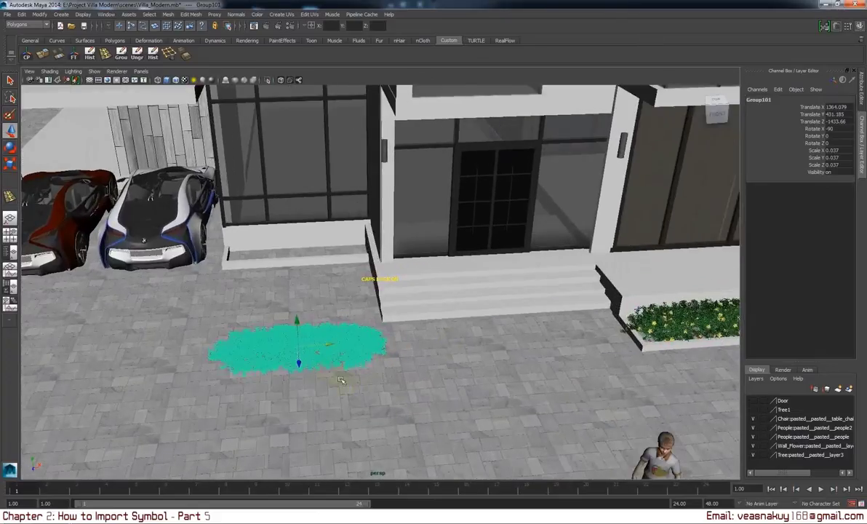
{"action": "mouse_move", "coordinate": [302, 366]}
{"action": "left_mouse_down"}
{"action": "mouse_move", "coordinate": [287, 256]}
{"action": "mouse_move", "coordinate": [391, 304]}
{"action": "left_mouse_up"}
{"action": "key", "text": "f"}
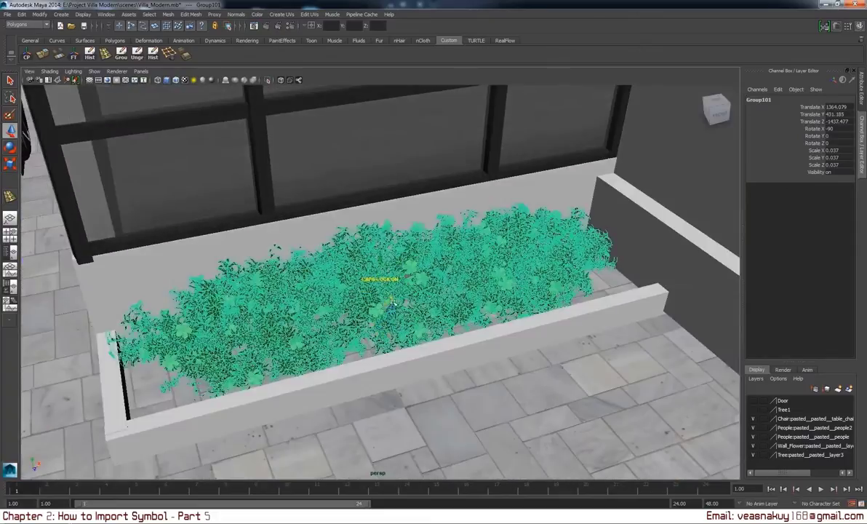
Step: Enlarge the copy to fill the planter and lower it into the box
{"action": "left_click_drag", "start_coordinate": [407, 275], "coordinate": [393, 279]}
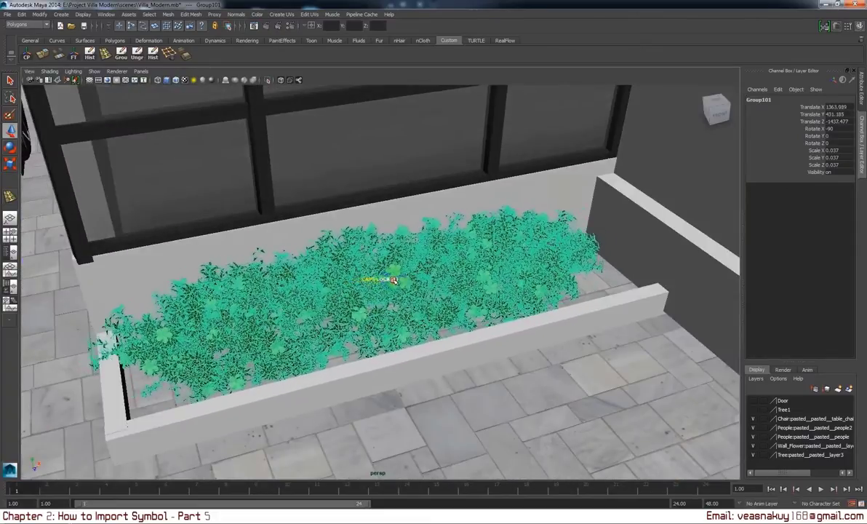
{"action": "left_click_drag", "start_coordinate": [473, 320], "coordinate": [422, 307], "text": "alt"}
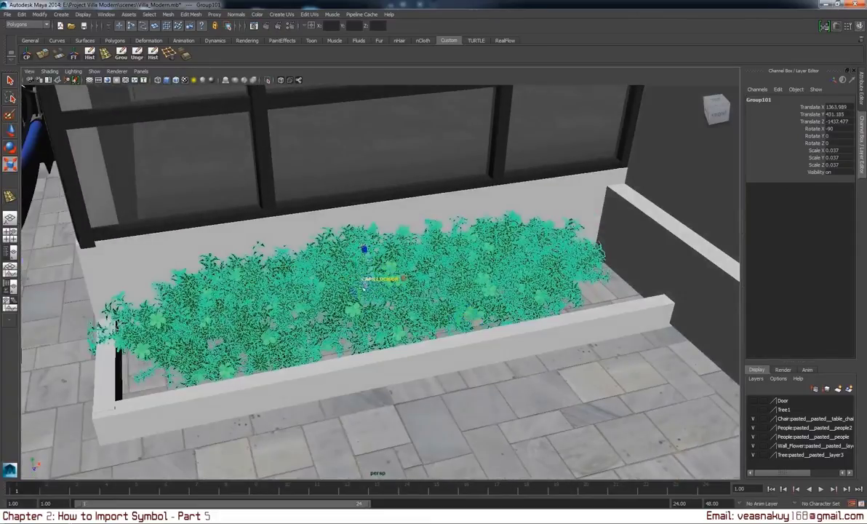
{"action": "mouse_move", "coordinate": [363, 284]}
{"action": "left_mouse_down"}
{"action": "mouse_move", "coordinate": [405, 286]}
{"action": "mouse_move", "coordinate": [489, 314]}
{"action": "left_mouse_up"}
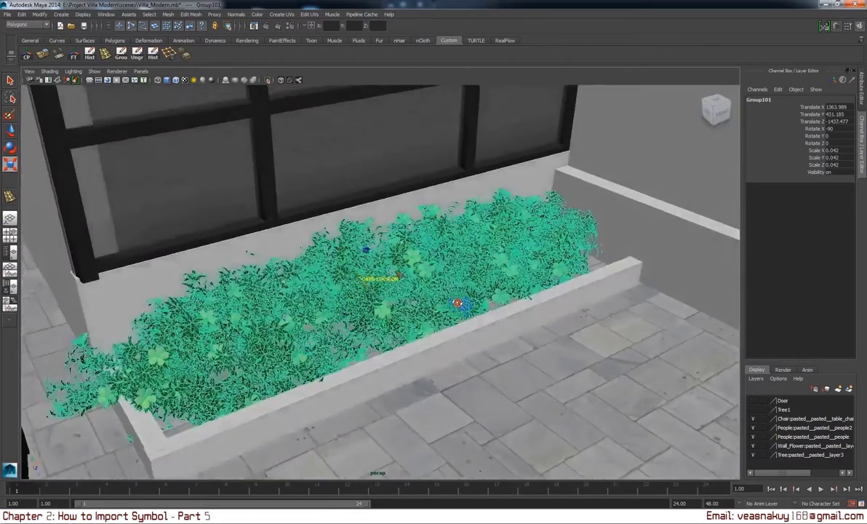
{"action": "key", "text": "w"}
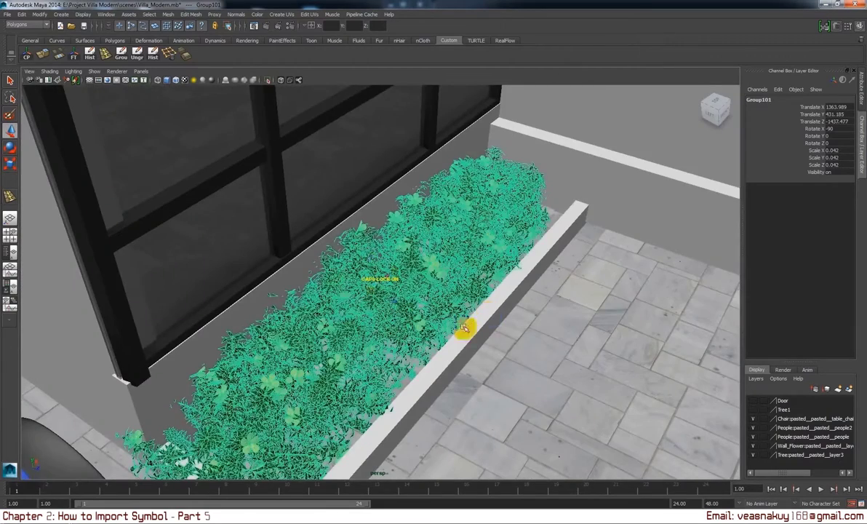
{"action": "mouse_move", "coordinate": [403, 311]}
{"action": "left_mouse_down", "text": "alt"}
{"action": "mouse_move", "coordinate": [475, 320]}
{"action": "mouse_move", "coordinate": [415, 310]}
{"action": "mouse_move", "coordinate": [387, 260]}
{"action": "mouse_move", "coordinate": [392, 249]}
{"action": "left_mouse_up", "text": "alt"}
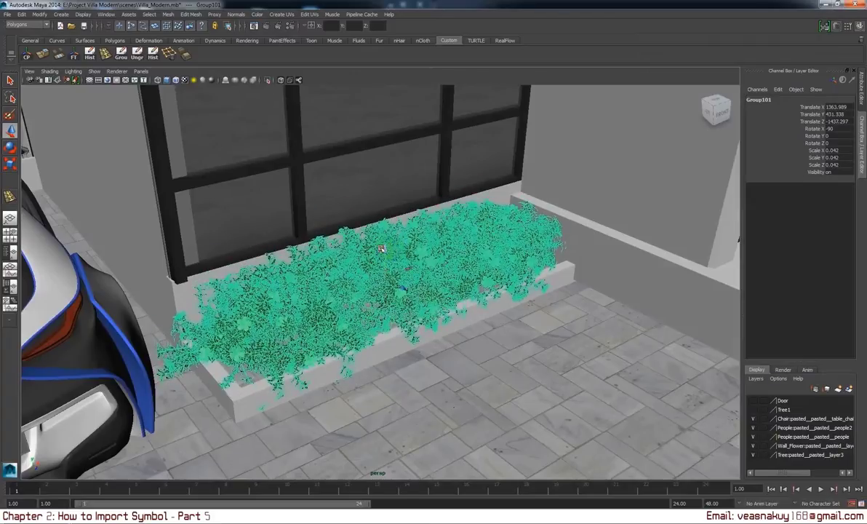
{"action": "mouse_move", "coordinate": [387, 228]}
{"action": "left_mouse_down"}
{"action": "mouse_move", "coordinate": [390, 253]}
{"action": "mouse_move", "coordinate": [391, 235]}
{"action": "left_mouse_up"}
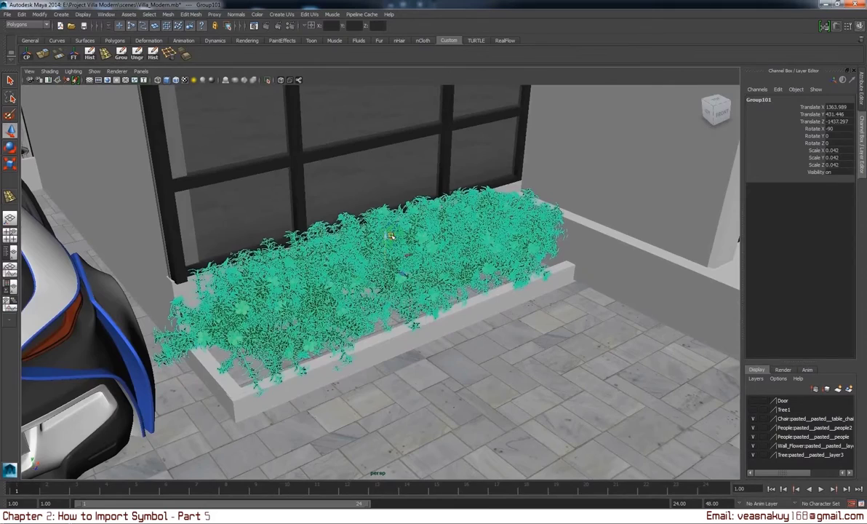
{"action": "mouse_move", "coordinate": [282, 372]}
{"action": "left_mouse_down", "text": "alt"}
{"action": "mouse_move", "coordinate": [449, 322]}
{"action": "mouse_move", "coordinate": [466, 298]}
{"action": "left_mouse_up", "text": "alt"}
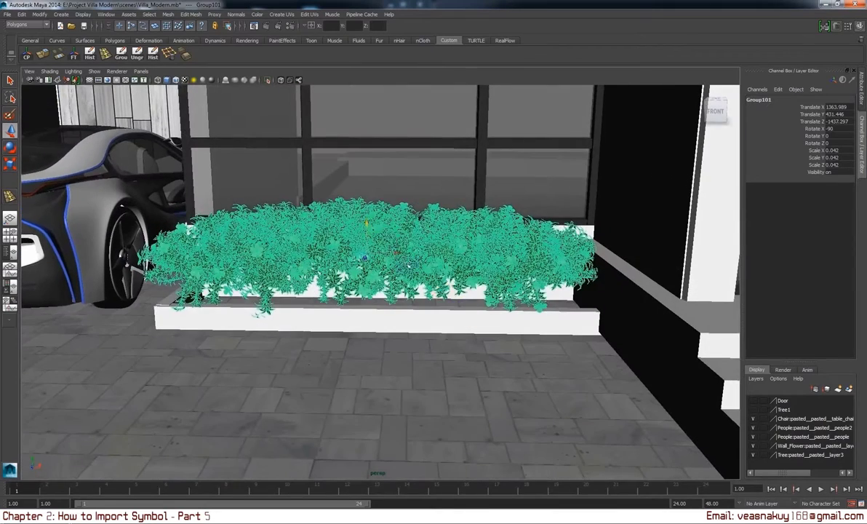
{"action": "mouse_move", "coordinate": [363, 221]}
{"action": "left_mouse_down"}
{"action": "mouse_move", "coordinate": [390, 307]}
{"action": "mouse_move", "coordinate": [379, 307]}
{"action": "left_mouse_up"}
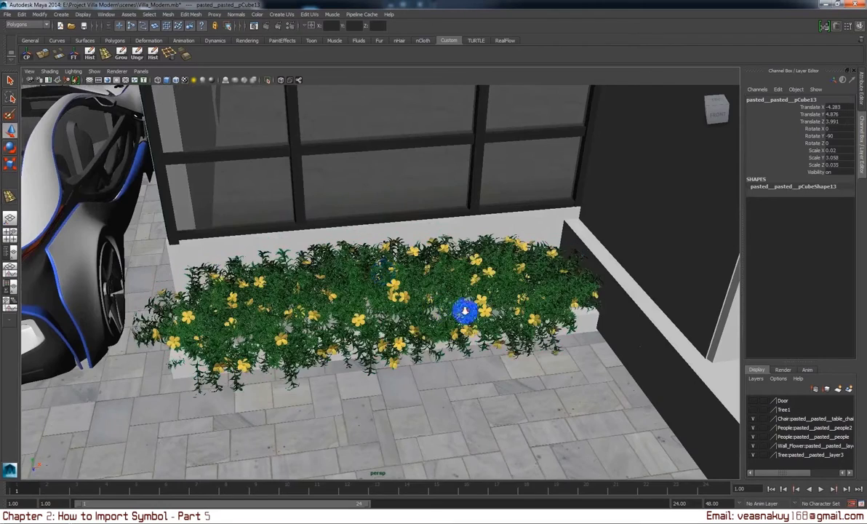
{"action": "scroll", "coordinate": [464, 310], "scroll_direction": "down", "scroll_amount": 3}
{"action": "scroll", "coordinate": [445, 306], "scroll_direction": "down", "scroll_amount": 3}
{"action": "scroll", "coordinate": [489, 331], "scroll_direction": "down", "scroll_amount": 2}
{"action": "scroll", "coordinate": [478, 314], "scroll_direction": "down", "scroll_amount": 2}
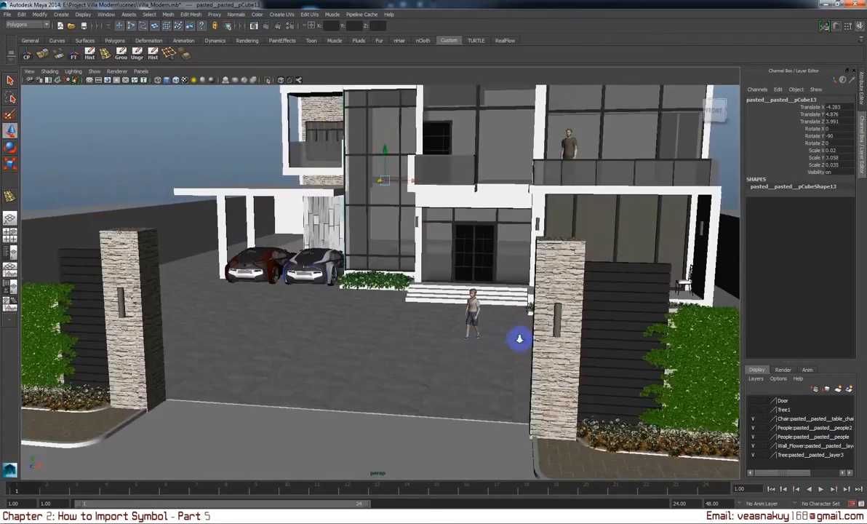
{"action": "mouse_move", "coordinate": [519, 339]}
{"action": "left_mouse_down", "text": "alt"}
{"action": "mouse_move", "coordinate": [449, 346]}
{"action": "mouse_move", "coordinate": [464, 354]}
{"action": "left_mouse_up", "text": "alt"}
{"action": "scroll", "coordinate": [473, 371], "scroll_direction": "down", "scroll_amount": 3}
{"action": "scroll", "coordinate": [463, 354], "scroll_direction": "up", "scroll_amount": 5}
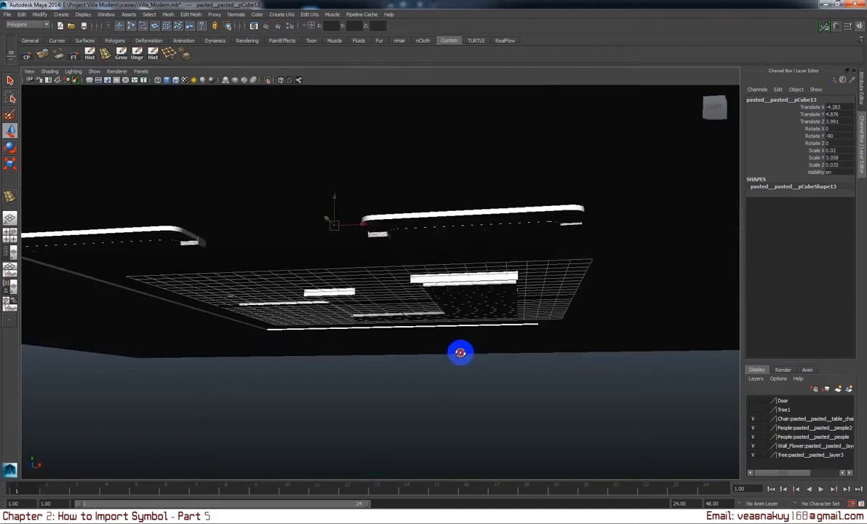
{"action": "scroll", "coordinate": [464, 360], "scroll_direction": "down", "scroll_amount": 5}
{"action": "left_click_drag", "start_coordinate": [463, 364], "coordinate": [390, 342], "text": "alt"}
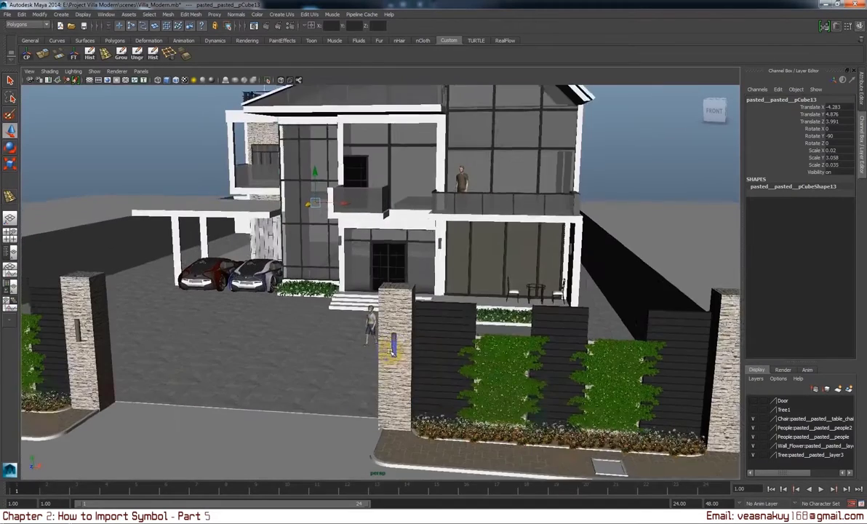
{"action": "scroll", "coordinate": [390, 342], "scroll_direction": "up", "scroll_amount": 3}
{"action": "scroll", "coordinate": [496, 379], "scroll_direction": "up", "scroll_amount": 2}
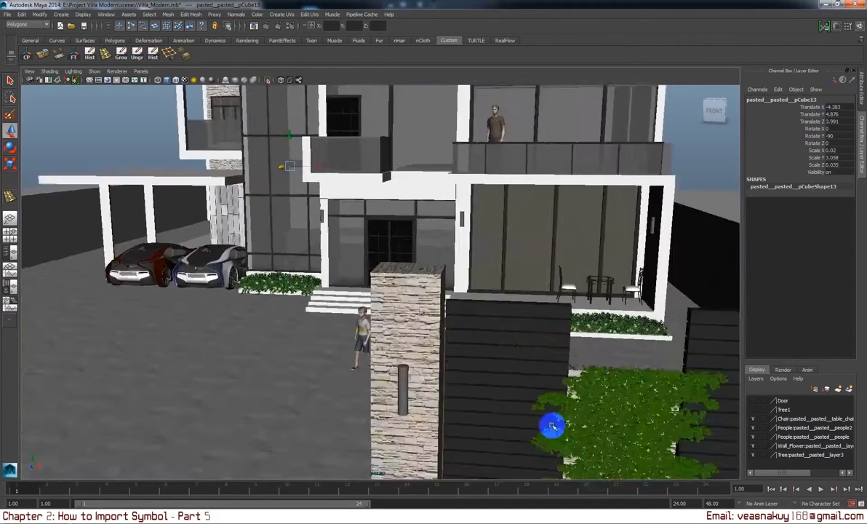
{"action": "scroll", "coordinate": [455, 333], "scroll_direction": "up", "scroll_amount": 3}
{"action": "scroll", "coordinate": [416, 310], "scroll_direction": "up", "scroll_amount": 2}
{"action": "left_click", "coordinate": [416, 307]}
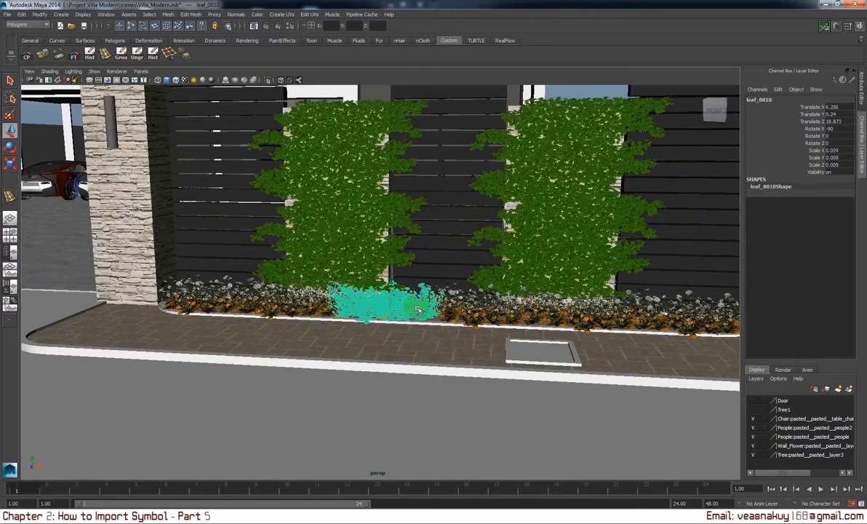
{"action": "scroll", "coordinate": [415, 307], "scroll_direction": "down", "scroll_amount": 3}
{"action": "scroll", "coordinate": [447, 284], "scroll_direction": "up", "scroll_amount": 2}
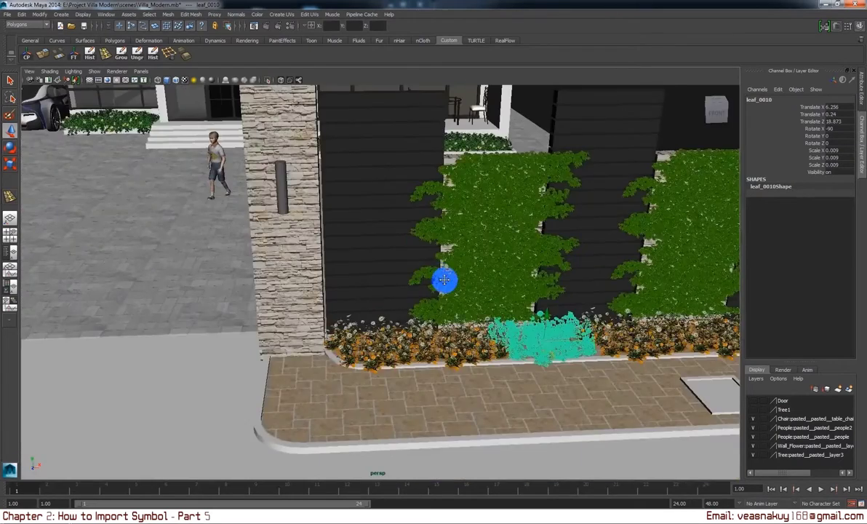
{"action": "scroll", "coordinate": [443, 280], "scroll_direction": "down", "scroll_amount": 5}
{"action": "scroll", "coordinate": [367, 294], "scroll_direction": "up", "scroll_amount": 2}
{"action": "scroll", "coordinate": [441, 274], "scroll_direction": "up", "scroll_amount": 2}
{"action": "left_click", "coordinate": [441, 273]}
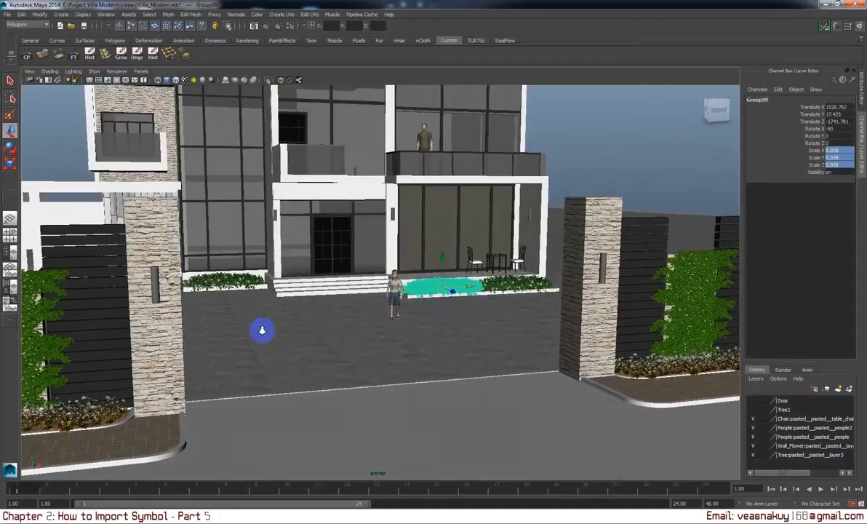
{"action": "scroll", "coordinate": [277, 305], "scroll_direction": "down", "scroll_amount": 3}
{"action": "mouse_move", "coordinate": [358, 350]}
{"action": "left_mouse_down", "text": "alt"}
{"action": "mouse_move", "coordinate": [364, 357]}
{"action": "mouse_move", "coordinate": [351, 363]}
{"action": "left_mouse_up", "text": "alt"}
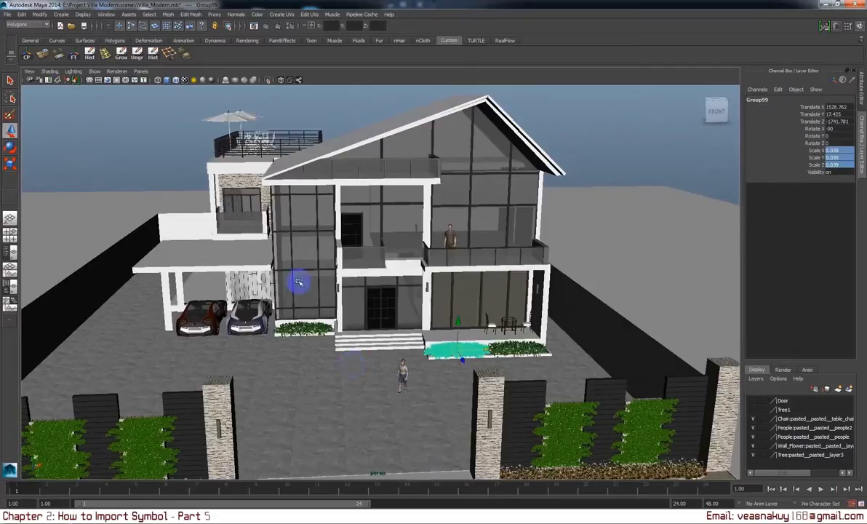
{"action": "left_click", "coordinate": [459, 261]}
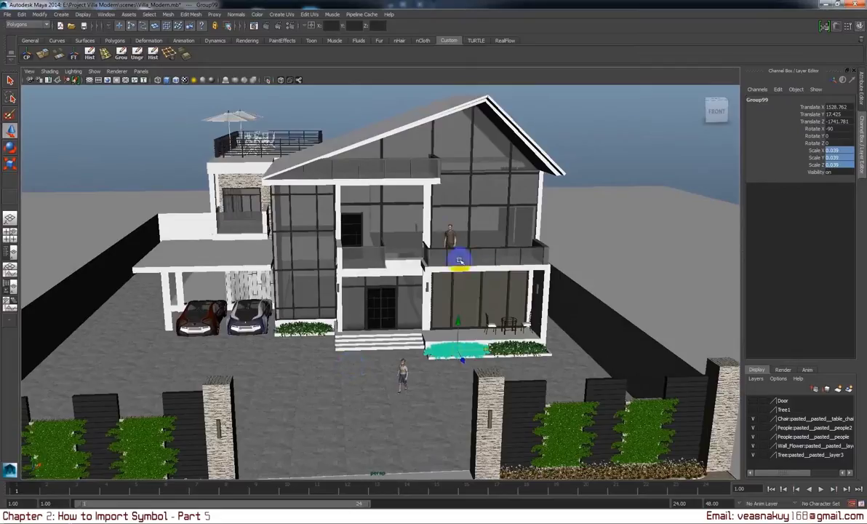
{"action": "middle_click_drag", "start_coordinate": [460, 261], "coordinate": [460, 186], "text": "alt"}
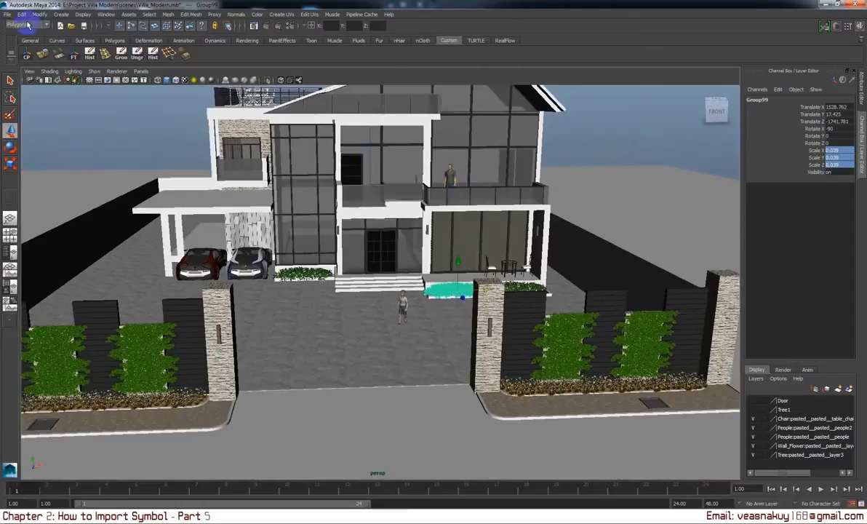
Step: Import 01_bycicle.mb from the scenes folder into the villa scene
{"action": "left_click", "coordinate": [6, 15]}
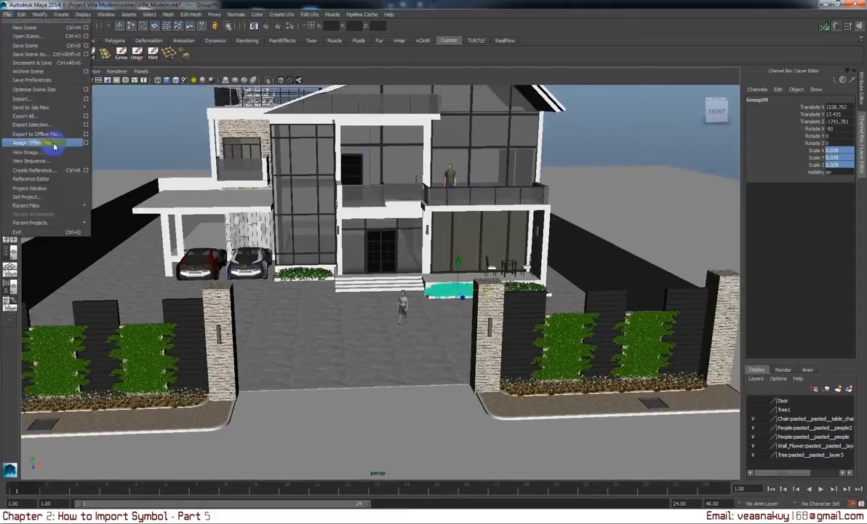
{"action": "left_click", "coordinate": [40, 98]}
{"action": "left_click", "coordinate": [407, 276]}
{"action": "left_click", "coordinate": [407, 296]}
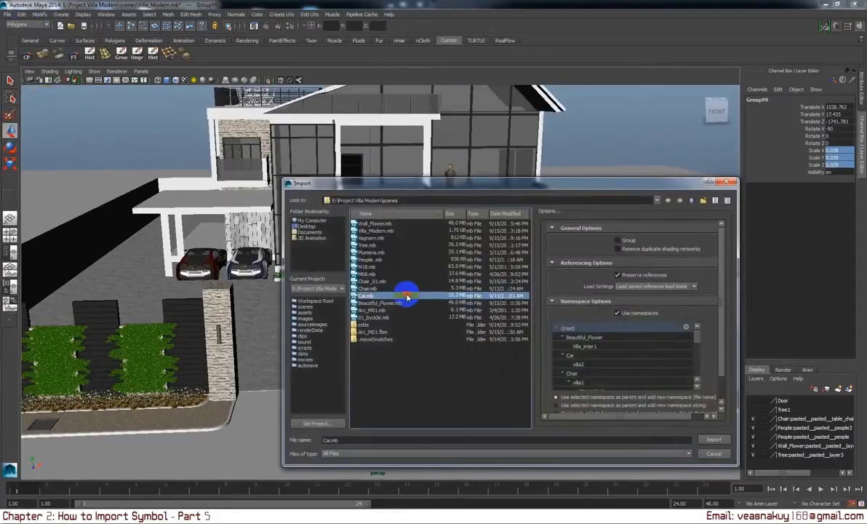
{"action": "left_click", "coordinate": [408, 303]}
{"action": "left_click", "coordinate": [409, 311]}
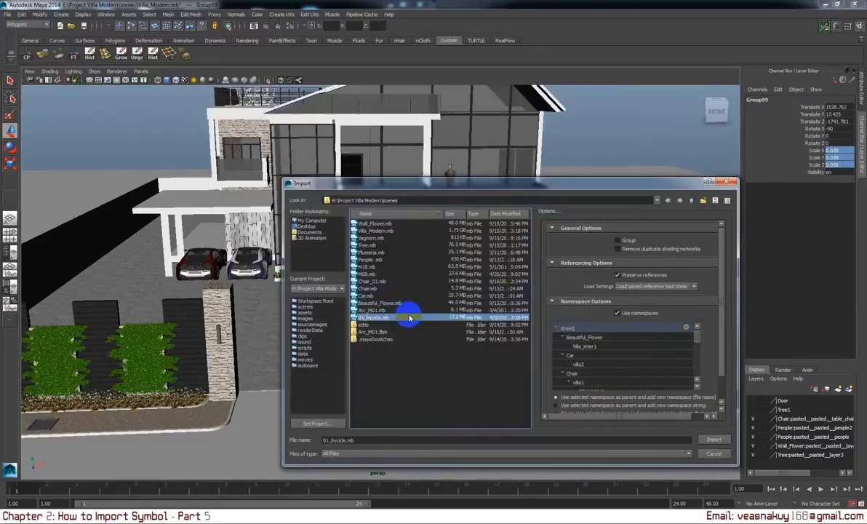
{"action": "left_click", "coordinate": [714, 439]}
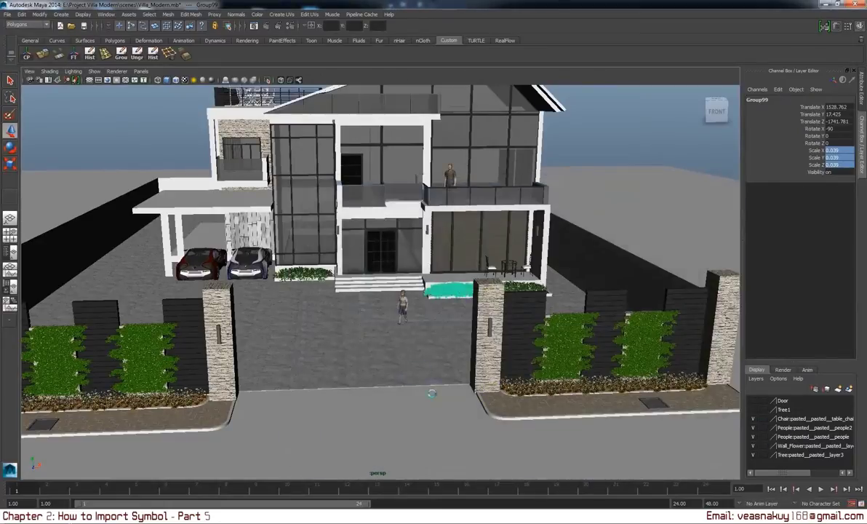
Step: Select the bicycle's wheel rim, then zoom out and select its frame
{"action": "scroll", "coordinate": [410, 362], "scroll_direction": "down", "scroll_amount": 3}
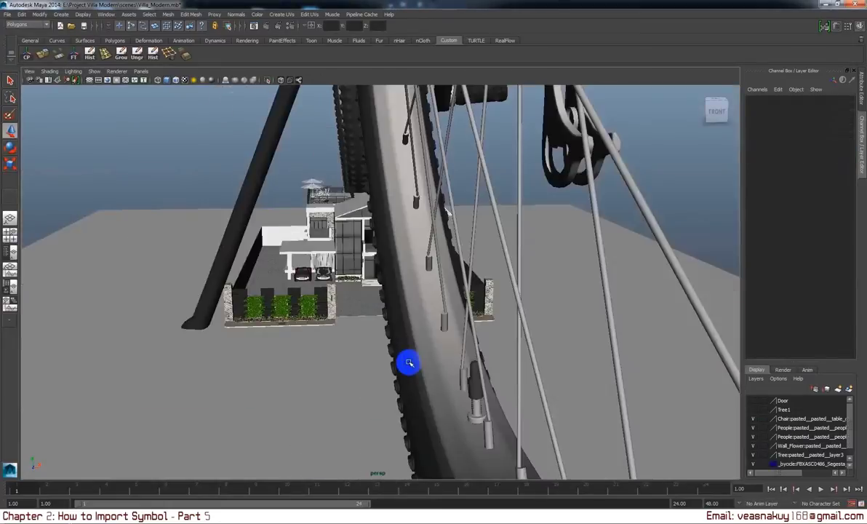
{"action": "scroll", "coordinate": [408, 357], "scroll_direction": "down", "scroll_amount": 2}
{"action": "left_click", "coordinate": [413, 336]}
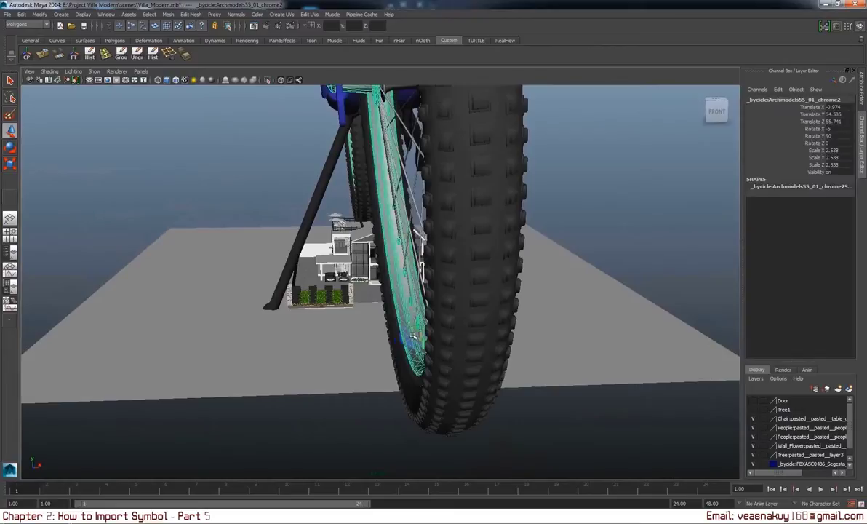
{"action": "left_click_drag", "start_coordinate": [690, 263], "coordinate": [555, 373], "text": "alt"}
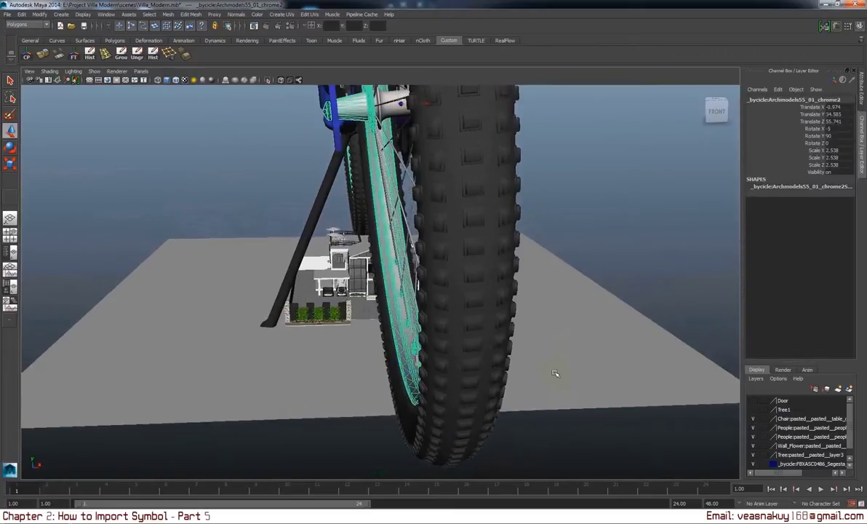
{"action": "scroll", "coordinate": [422, 321], "scroll_direction": "down", "scroll_amount": 3}
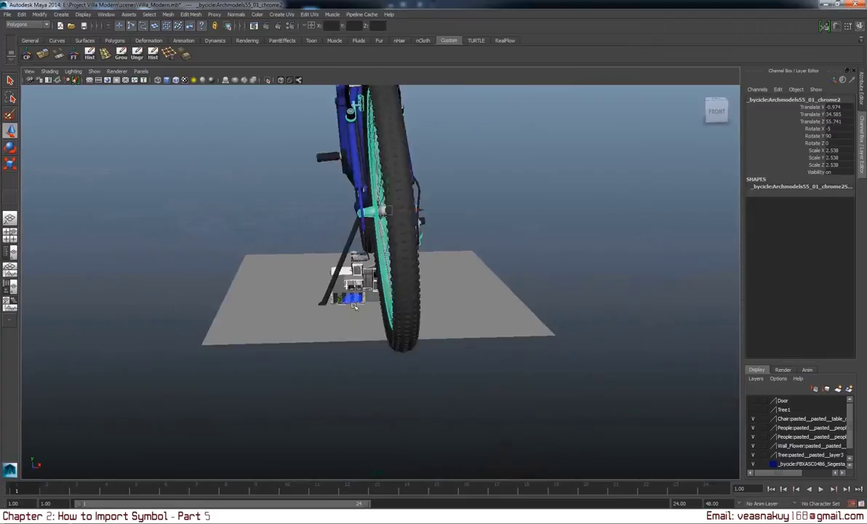
{"action": "left_click_drag", "start_coordinate": [423, 321], "coordinate": [444, 294], "text": "alt"}
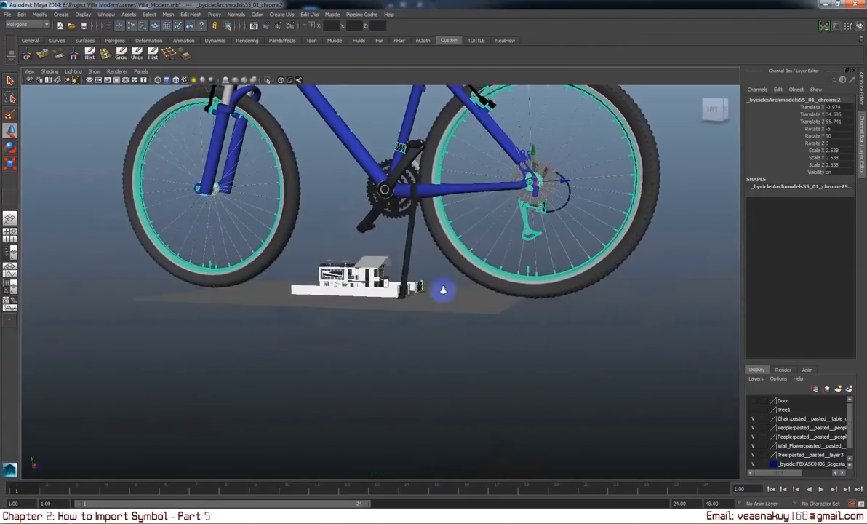
{"action": "right_click_drag", "start_coordinate": [444, 290], "coordinate": [256, 143], "text": "alt"}
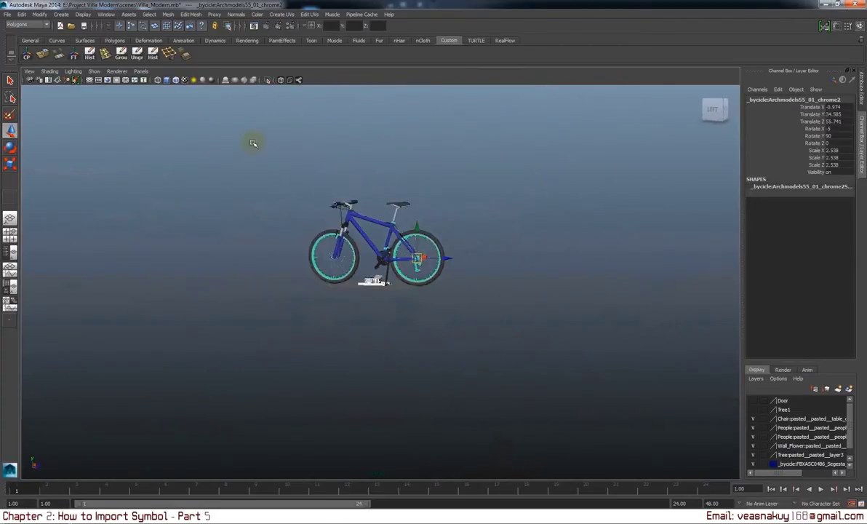
{"action": "left_click", "coordinate": [355, 281]}
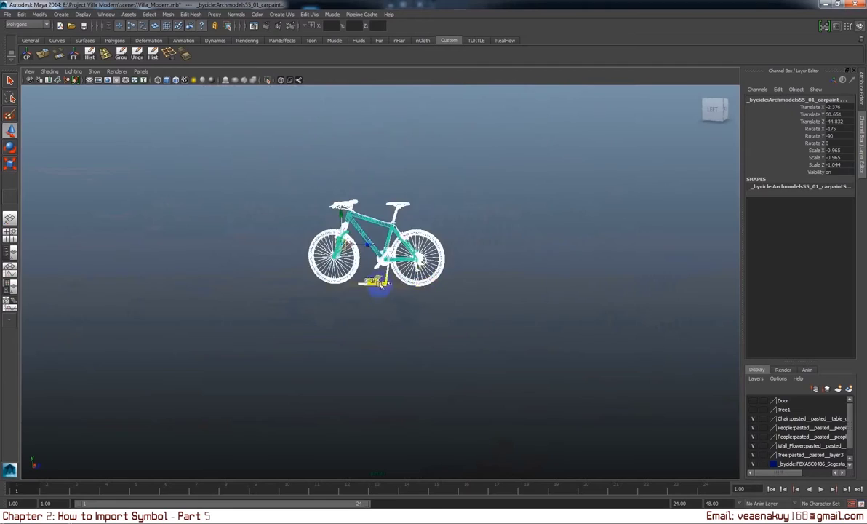
Step: Select the bicycle's top group, group15, and frame it from above
{"action": "scroll", "coordinate": [451, 320], "scroll_direction": "up", "scroll_amount": 5}
{"action": "scroll", "coordinate": [491, 324], "scroll_direction": "up", "scroll_amount": 3}
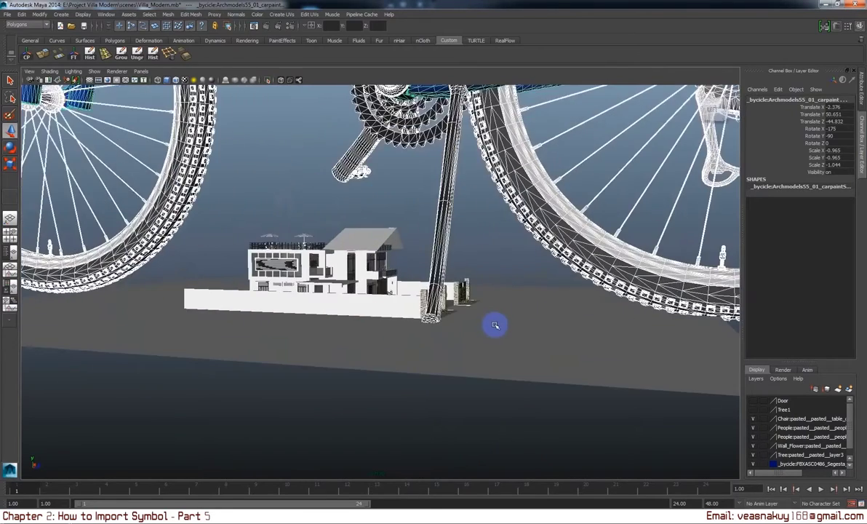
{"action": "left_click_drag", "start_coordinate": [497, 324], "coordinate": [455, 326], "text": "alt"}
{"action": "scroll", "coordinate": [479, 326], "scroll_direction": "down", "scroll_amount": 2}
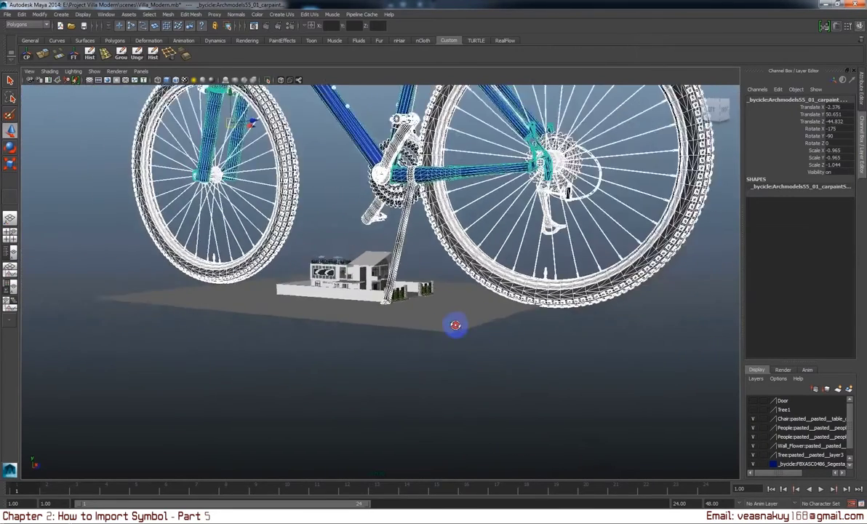
{"action": "key", "text": "Up"}
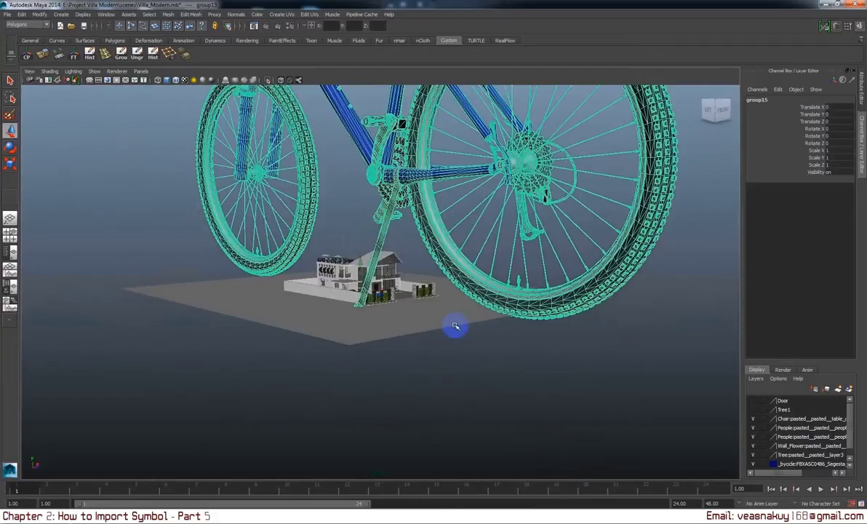
{"action": "key", "text": "f"}
{"action": "left_click_drag", "start_coordinate": [456, 305], "coordinate": [473, 334], "text": "alt"}
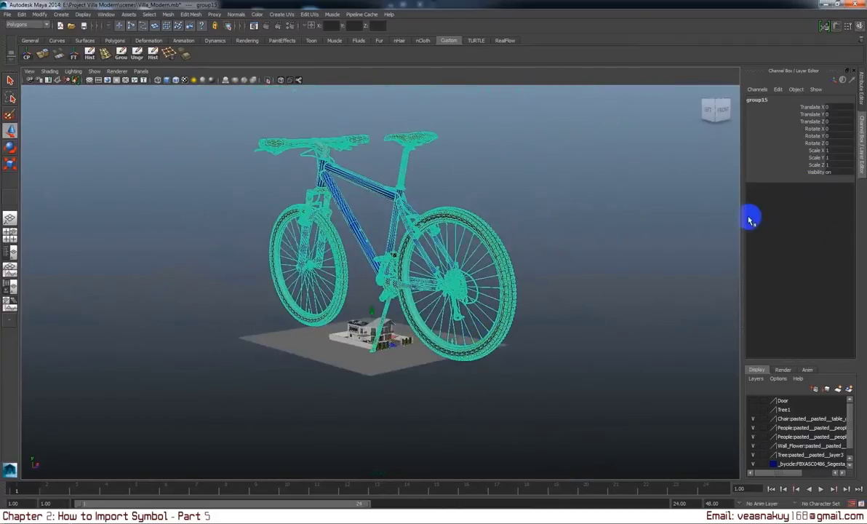
{"action": "scroll", "coordinate": [629, 317], "scroll_direction": "up", "scroll_amount": 3}
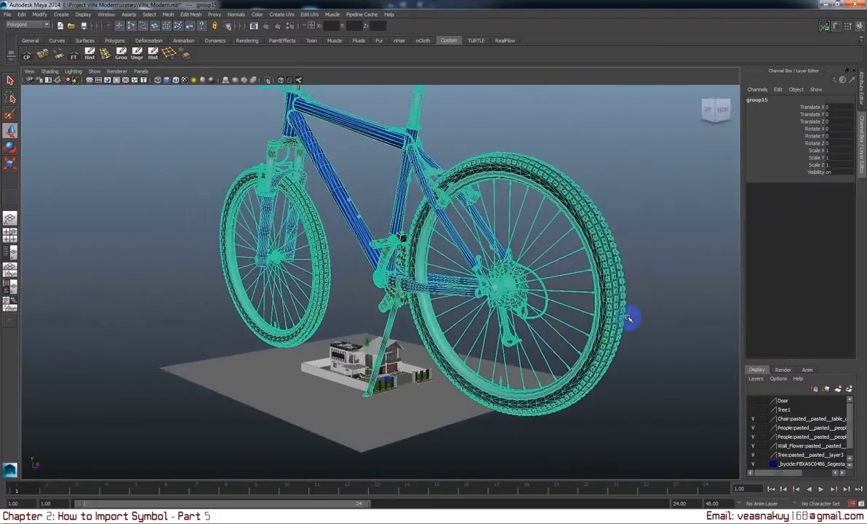
Step: Set group15's X, Y and Z scale to 0.01 in the Channel Box
{"action": "scroll", "coordinate": [531, 286], "scroll_direction": "up", "scroll_amount": 3}
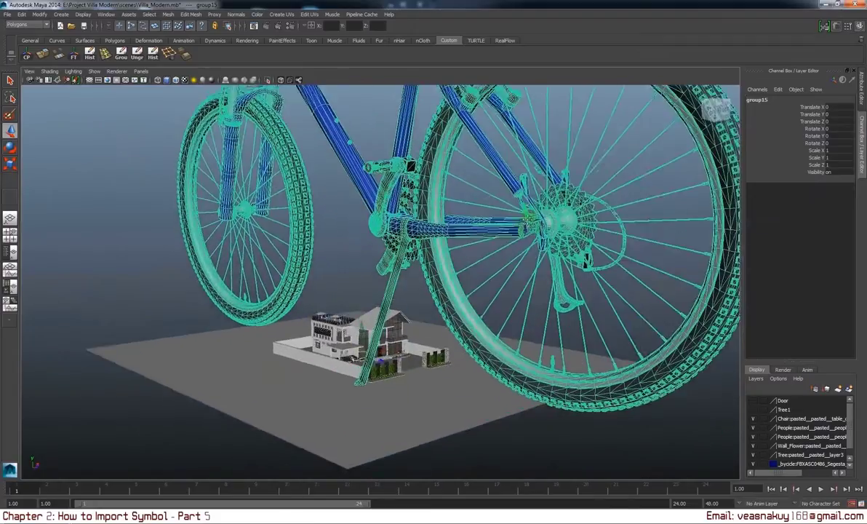
{"action": "left_click_drag", "start_coordinate": [649, 300], "coordinate": [577, 309], "text": "alt"}
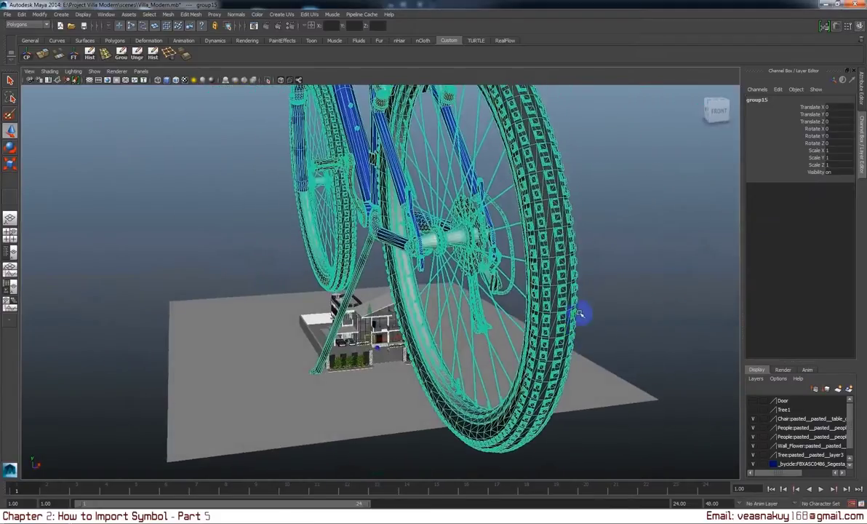
{"action": "left_click_drag", "start_coordinate": [836, 151], "coordinate": [837, 164]}
{"action": "type", "text": "0.01"}
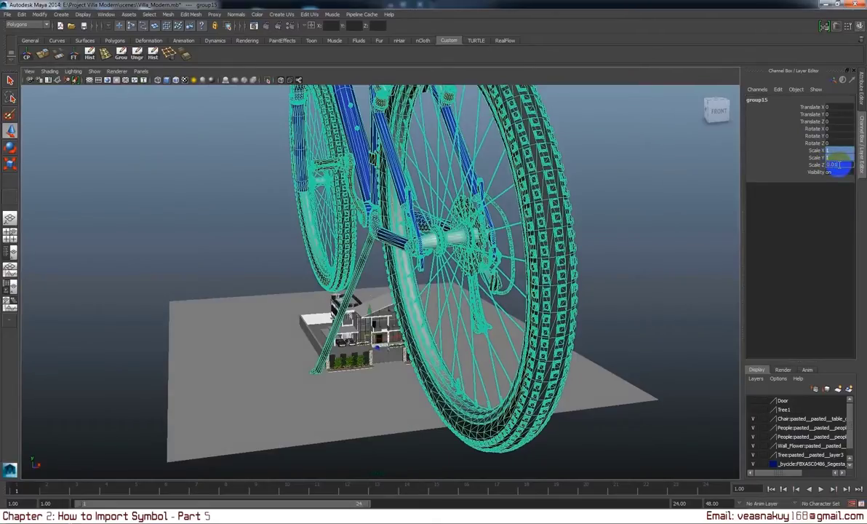
{"action": "key", "text": "Return"}
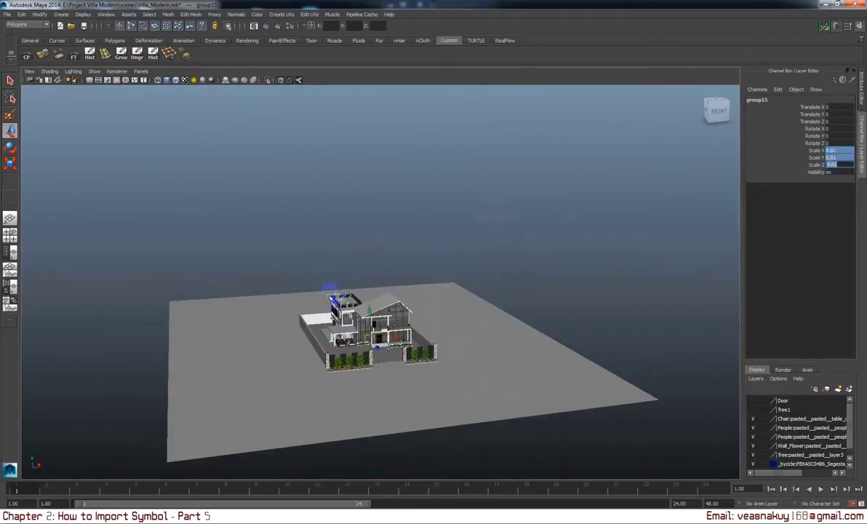
Step: Frame the bicycle and move it beside the flower planter, up onto the paving
{"action": "key", "text": "f"}
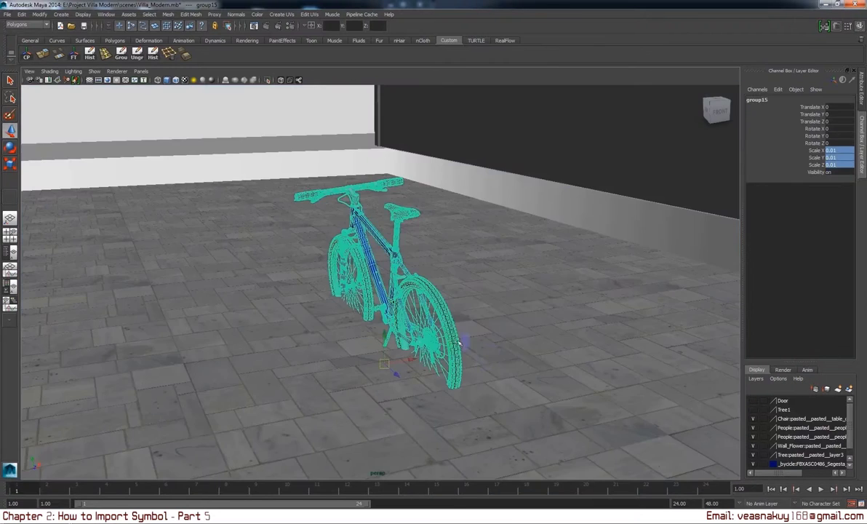
{"action": "scroll", "coordinate": [431, 350], "scroll_direction": "down", "scroll_amount": 3}
{"action": "scroll", "coordinate": [432, 350], "scroll_direction": "down", "scroll_amount": 5}
{"action": "scroll", "coordinate": [432, 350], "scroll_direction": "down", "scroll_amount": 2}
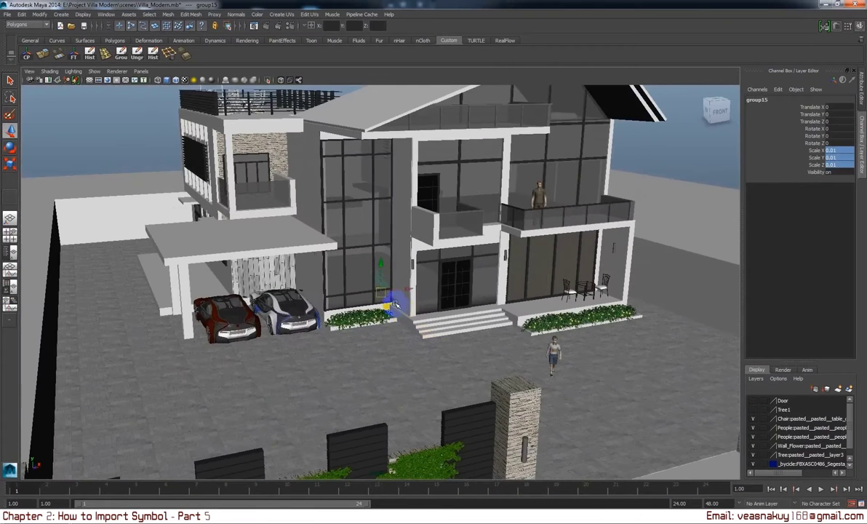
{"action": "left_click_drag", "start_coordinate": [394, 304], "coordinate": [419, 328]}
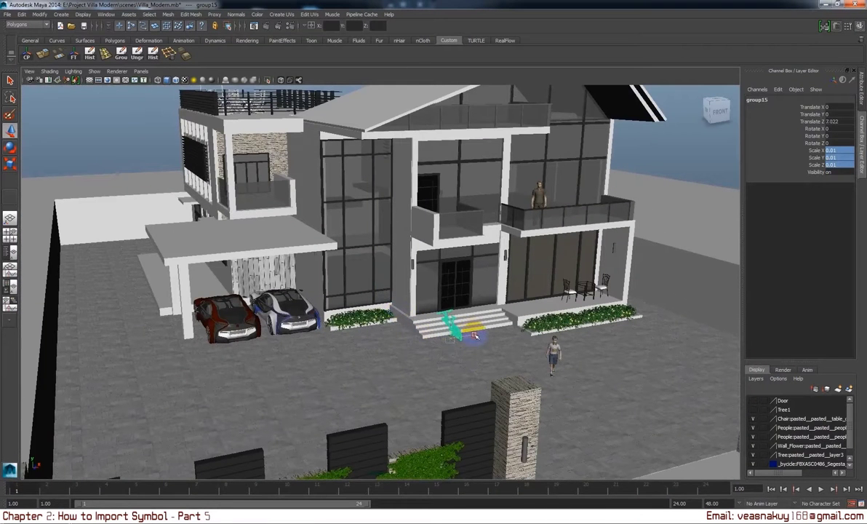
{"action": "left_click_drag", "start_coordinate": [474, 336], "coordinate": [401, 350]}
{"action": "scroll", "coordinate": [401, 351], "scroll_direction": "up", "scroll_amount": 3}
{"action": "scroll", "coordinate": [433, 287], "scroll_direction": "up", "scroll_amount": 3}
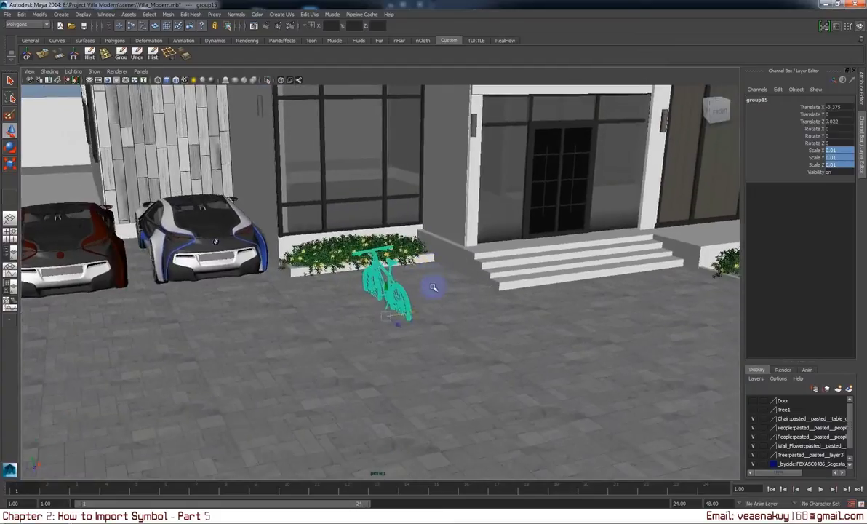
{"action": "left_click_drag", "start_coordinate": [394, 289], "coordinate": [391, 281]}
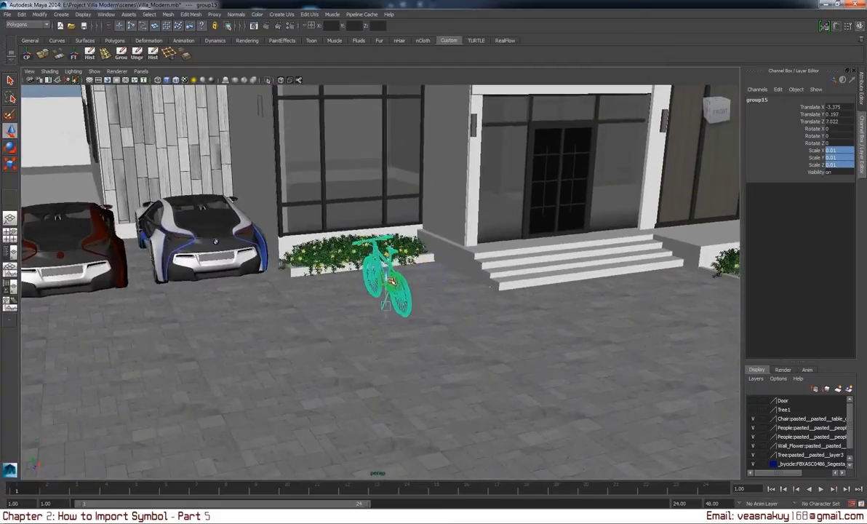
Step: Rotate the bicycle about 35.53 degrees around Y
{"action": "scroll", "coordinate": [392, 281], "scroll_direction": "up", "scroll_amount": 2}
{"action": "scroll", "coordinate": [393, 280], "scroll_direction": "up", "scroll_amount": 2}
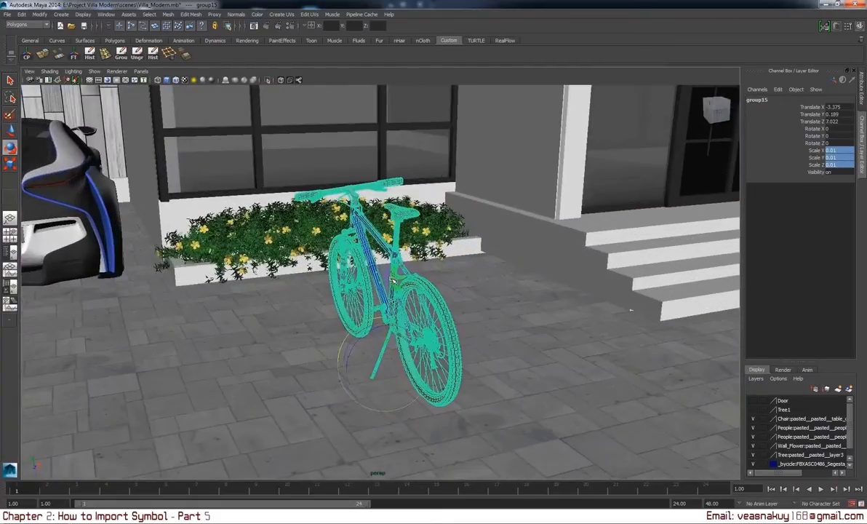
{"action": "left_click_drag", "start_coordinate": [378, 383], "coordinate": [404, 379]}
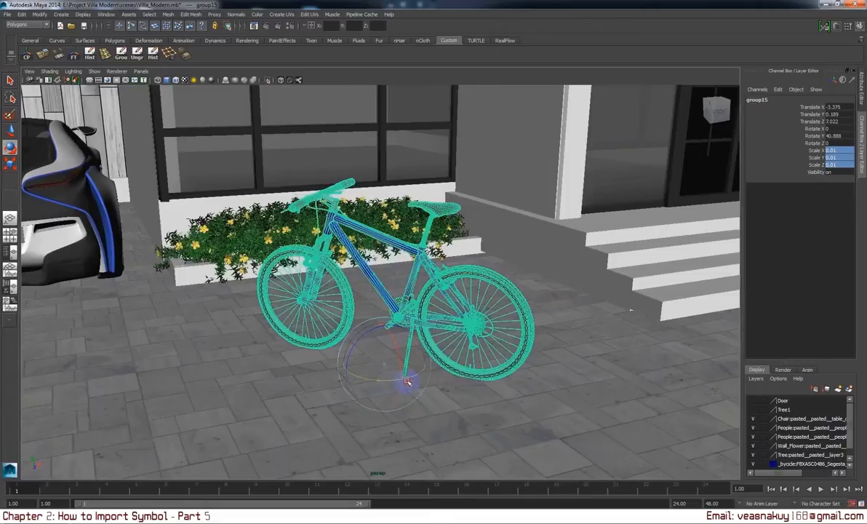
{"action": "scroll", "coordinate": [405, 379], "scroll_direction": "up", "scroll_amount": 2}
{"action": "scroll", "coordinate": [408, 368], "scroll_direction": "up", "scroll_amount": 2}
Step: Nudge the bicycle up and slide it right toward the wall near the car and planter
{"action": "key", "text": "w"}
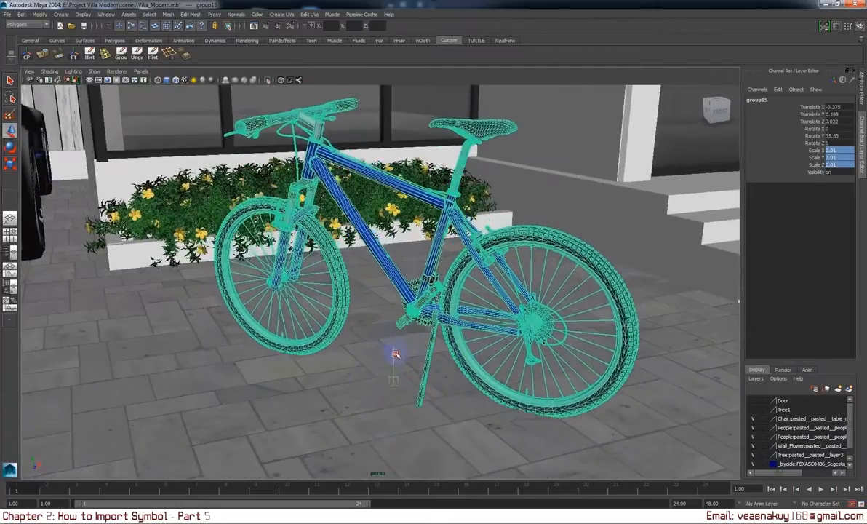
{"action": "left_click_drag", "start_coordinate": [389, 354], "coordinate": [395, 352]}
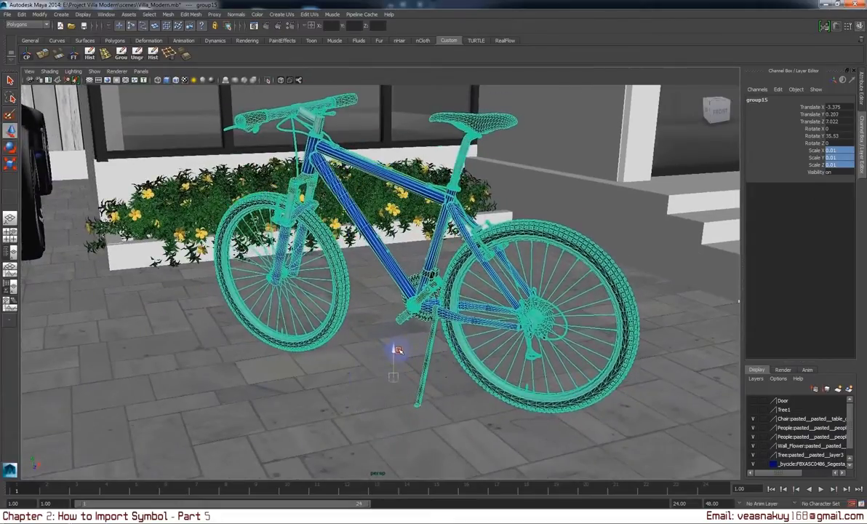
{"action": "mouse_move", "coordinate": [405, 361]}
{"action": "left_mouse_down", "text": "alt"}
{"action": "mouse_move", "coordinate": [412, 352]}
{"action": "mouse_move", "coordinate": [424, 370]}
{"action": "mouse_move", "coordinate": [466, 366]}
{"action": "mouse_move", "coordinate": [442, 342]}
{"action": "left_mouse_up", "text": "alt"}
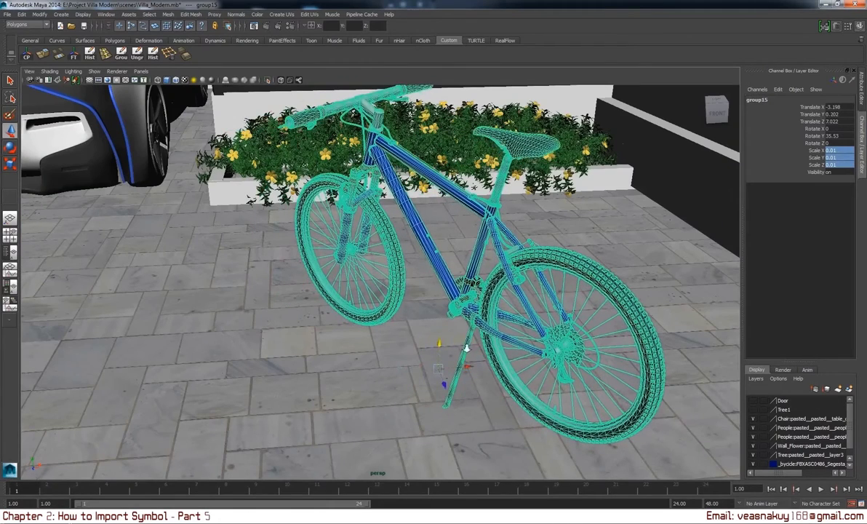
{"action": "right_click_drag", "start_coordinate": [466, 349], "coordinate": [463, 355], "text": "alt"}
{"action": "mouse_move", "coordinate": [441, 328]}
{"action": "left_mouse_down"}
{"action": "mouse_move", "coordinate": [571, 315]}
{"action": "mouse_move", "coordinate": [508, 284]}
{"action": "left_mouse_up"}
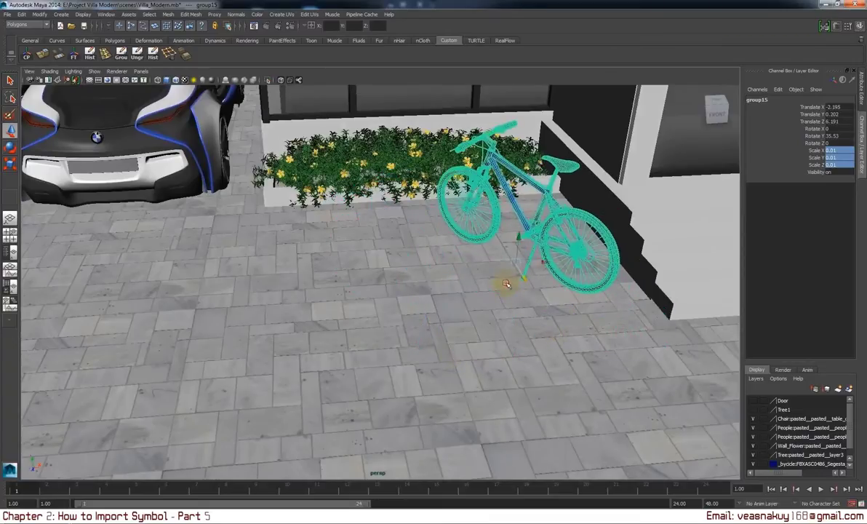
{"action": "scroll", "coordinate": [516, 261], "scroll_direction": "down", "scroll_amount": 3}
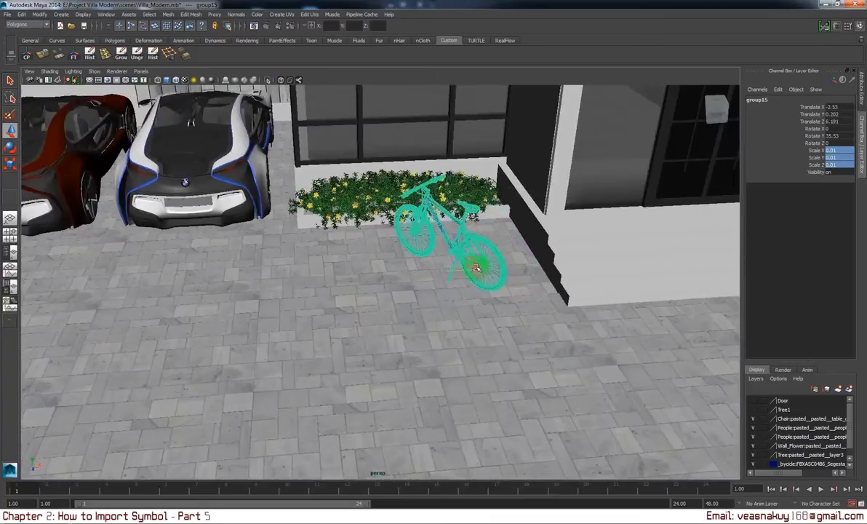
{"action": "scroll", "coordinate": [511, 270], "scroll_direction": "down", "scroll_amount": 5}
{"action": "scroll", "coordinate": [364, 204], "scroll_direction": "down", "scroll_amount": 2}
{"action": "scroll", "coordinate": [217, 135], "scroll_direction": "down", "scroll_amount": 2}
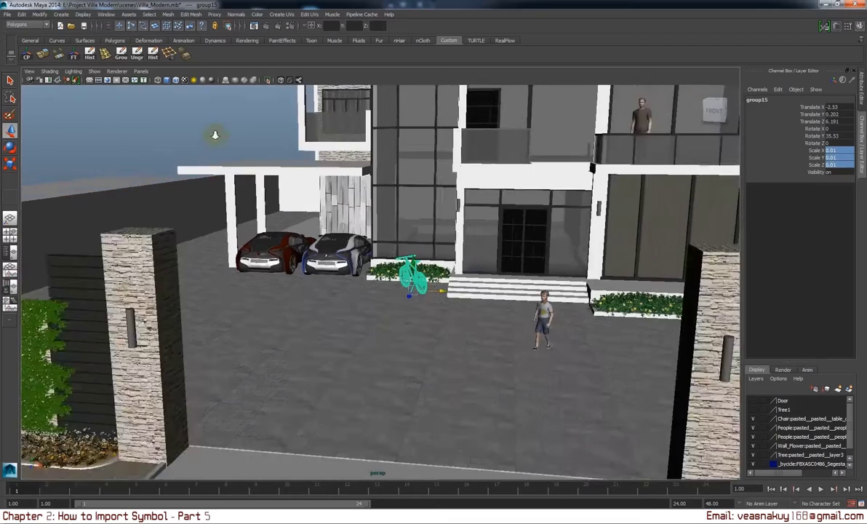
{"action": "scroll", "coordinate": [198, 120], "scroll_direction": "down", "scroll_amount": 2}
{"action": "left_click", "coordinate": [202, 122]}
{"action": "mouse_move", "coordinate": [532, 349]}
{"action": "left_mouse_down", "text": "alt"}
{"action": "mouse_move", "coordinate": [549, 348]}
{"action": "mouse_move", "coordinate": [434, 286]}
{"action": "mouse_move", "coordinate": [465, 296]}
{"action": "mouse_move", "coordinate": [422, 271]}
{"action": "mouse_move", "coordinate": [497, 338]}
{"action": "mouse_move", "coordinate": [472, 357]}
{"action": "mouse_move", "coordinate": [466, 332]}
{"action": "mouse_move", "coordinate": [463, 353]}
{"action": "mouse_move", "coordinate": [455, 332]}
{"action": "mouse_move", "coordinate": [466, 329]}
{"action": "mouse_move", "coordinate": [480, 353]}
{"action": "mouse_move", "coordinate": [498, 350]}
{"action": "mouse_move", "coordinate": [492, 335]}
{"action": "mouse_move", "coordinate": [478, 340]}
{"action": "mouse_move", "coordinate": [486, 348]}
{"action": "mouse_move", "coordinate": [481, 338]}
{"action": "left_mouse_up", "text": "alt"}
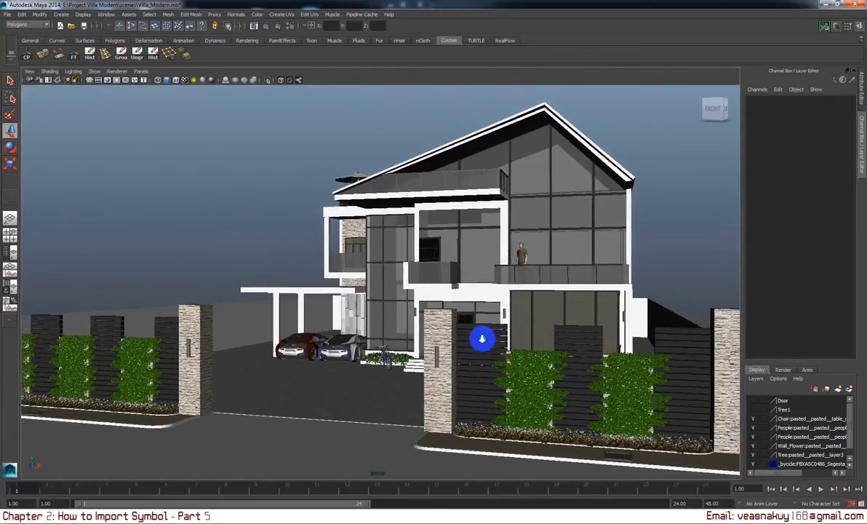
Step: Show the Door layer and shift the gate doors slightly right and up
{"action": "left_click", "coordinate": [753, 400]}
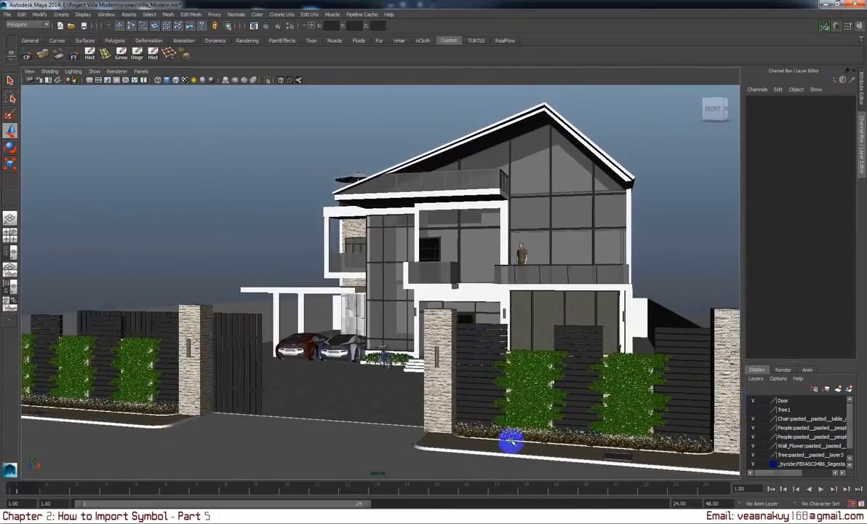
{"action": "left_click", "coordinate": [240, 348]}
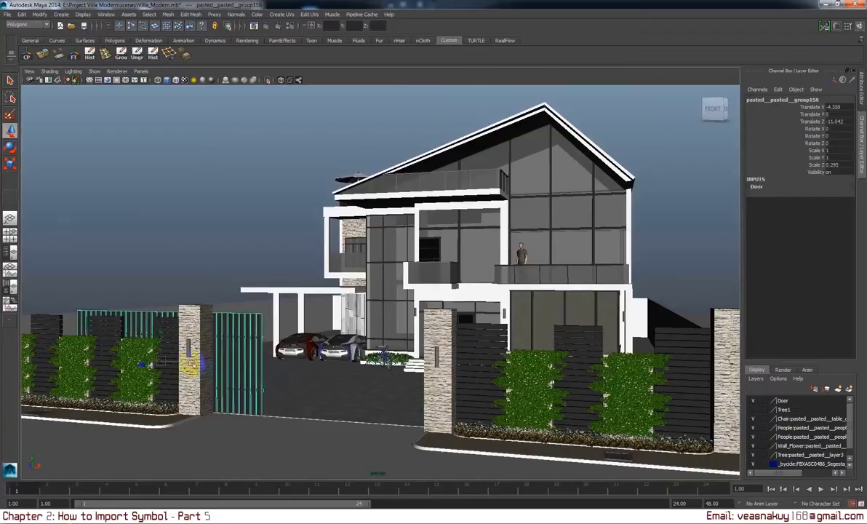
{"action": "left_click_drag", "start_coordinate": [187, 362], "coordinate": [228, 364]}
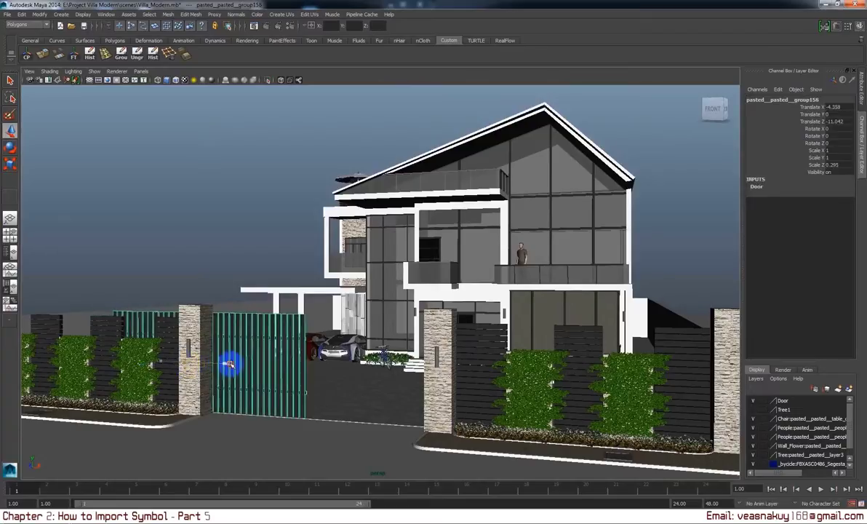
{"action": "left_click_drag", "start_coordinate": [206, 333], "coordinate": [205, 331]}
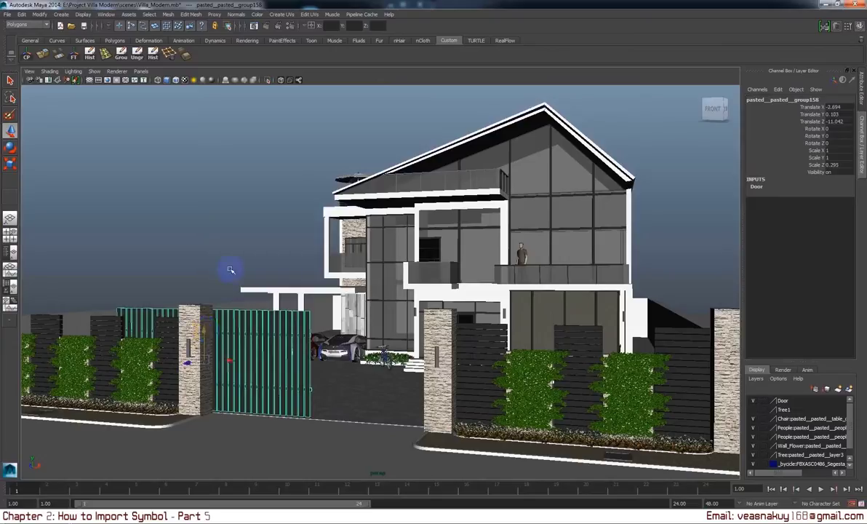
{"action": "left_click", "coordinate": [234, 243]}
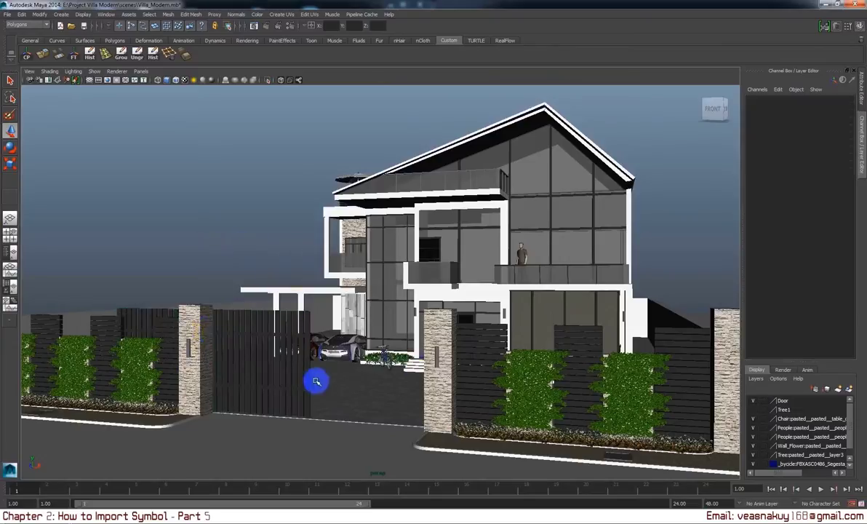
Step: Select the whole gate group from one slat and slide it left to X -2.977
{"action": "left_click", "coordinate": [286, 377]}
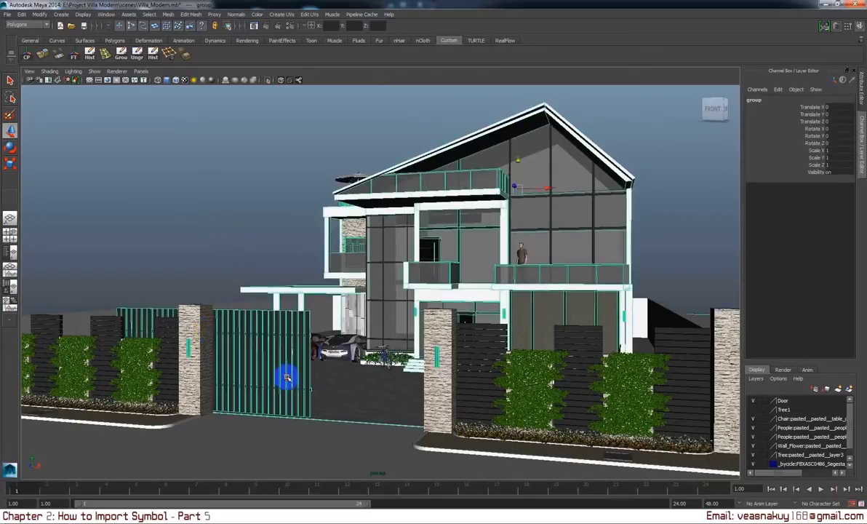
{"action": "left_click", "coordinate": [288, 377]}
{"action": "key", "text": "Up"}
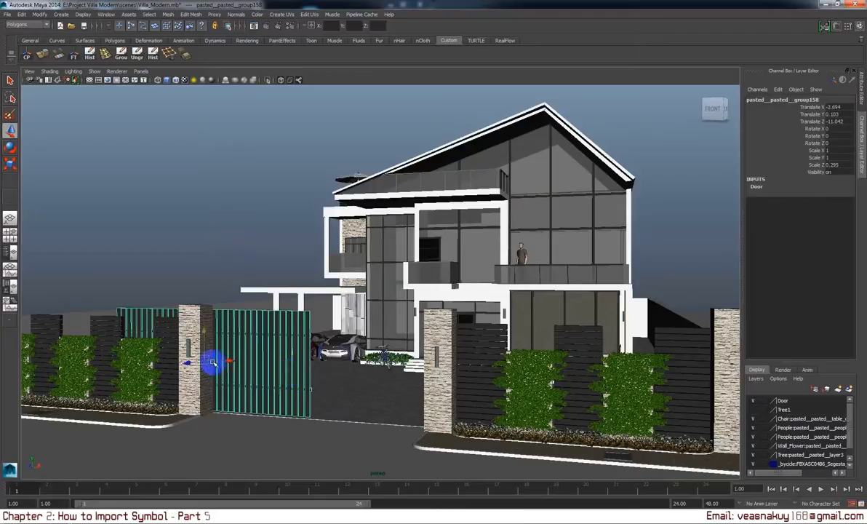
{"action": "middle_click_drag", "start_coordinate": [226, 359], "coordinate": [211, 358]}
{"action": "left_click", "coordinate": [248, 256]}
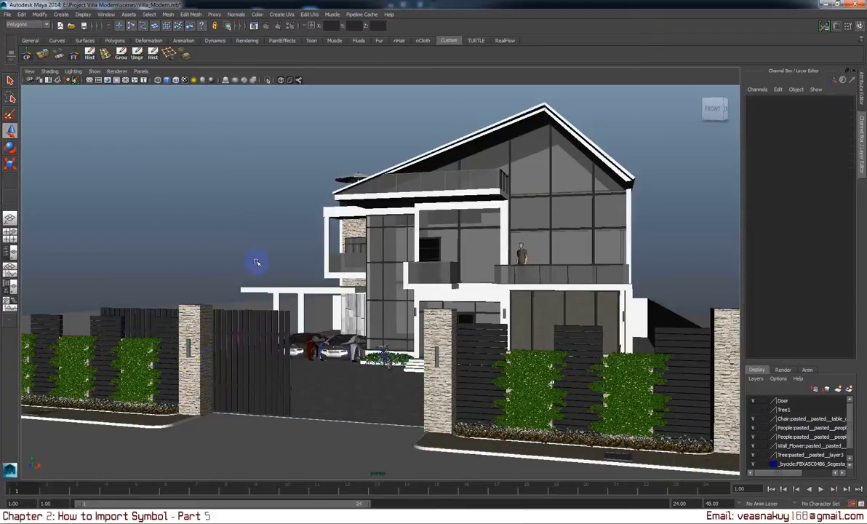
Step: Move the standing person figure left, near the bicycle
{"action": "mouse_move", "coordinate": [437, 385]}
{"action": "left_mouse_down", "text": "alt"}
{"action": "mouse_move", "coordinate": [449, 396]}
{"action": "mouse_move", "coordinate": [441, 386]}
{"action": "left_mouse_up", "text": "alt"}
{"action": "left_click", "coordinate": [441, 385]}
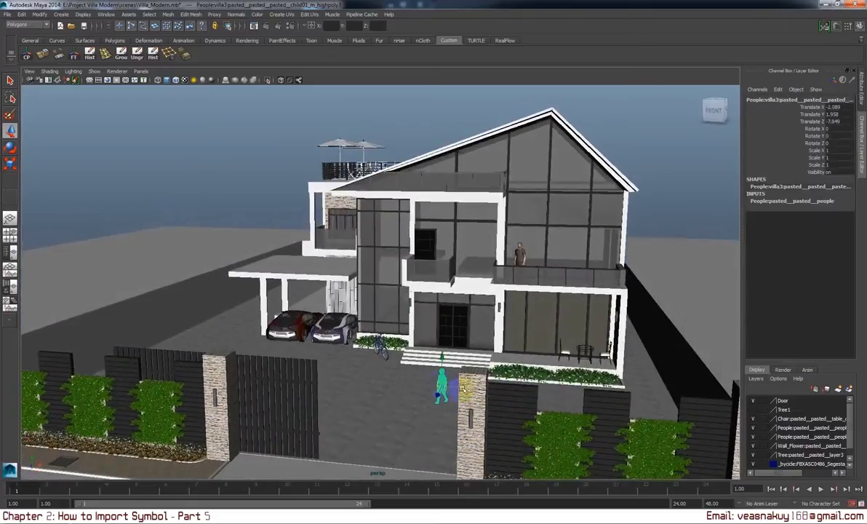
{"action": "mouse_move", "coordinate": [386, 373]}
{"action": "left_mouse_down"}
{"action": "mouse_move", "coordinate": [339, 386]}
{"action": "mouse_move", "coordinate": [347, 353]}
{"action": "left_mouse_up"}
{"action": "left_click", "coordinate": [436, 339]}
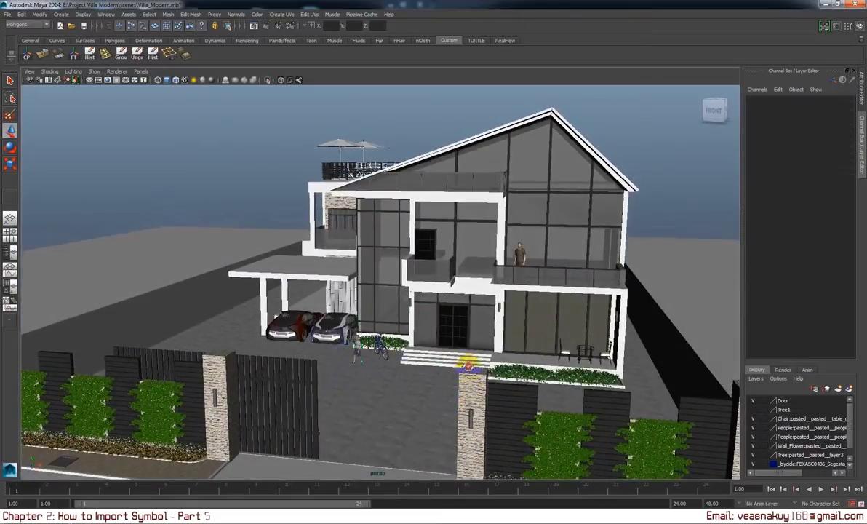
Step: Turn on the Tree1 layer so the trees appear before the fence walls
{"action": "mouse_move", "coordinate": [435, 339]}
{"action": "left_mouse_down", "text": "alt"}
{"action": "mouse_move", "coordinate": [458, 359]}
{"action": "mouse_move", "coordinate": [460, 402]}
{"action": "mouse_move", "coordinate": [452, 386]}
{"action": "left_mouse_up", "text": "alt"}
{"action": "left_click", "coordinate": [757, 411]}
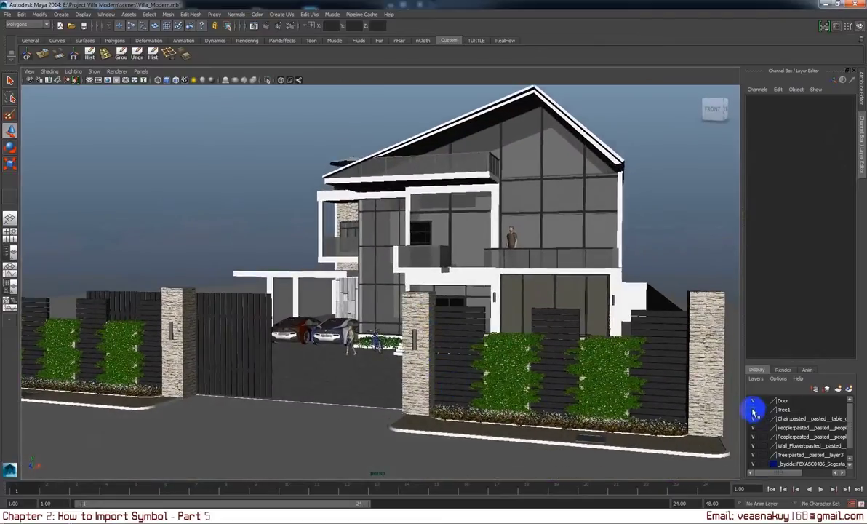
{"action": "mouse_move", "coordinate": [612, 410]}
{"action": "left_mouse_down", "text": "alt"}
{"action": "mouse_move", "coordinate": [604, 379]}
{"action": "mouse_move", "coordinate": [598, 407]}
{"action": "mouse_move", "coordinate": [614, 412]}
{"action": "mouse_move", "coordinate": [606, 395]}
{"action": "mouse_move", "coordinate": [608, 419]}
{"action": "mouse_move", "coordinate": [625, 423]}
{"action": "mouse_move", "coordinate": [609, 425]}
{"action": "mouse_move", "coordinate": [517, 373]}
{"action": "mouse_move", "coordinate": [551, 390]}
{"action": "mouse_move", "coordinate": [555, 362]}
{"action": "left_mouse_up", "text": "alt"}
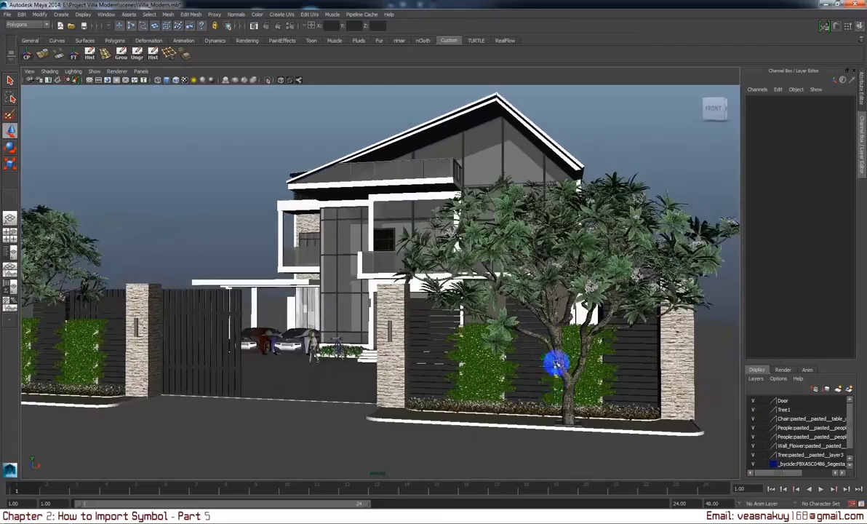
Step: Move the tree by the right gate pillar and pCube6 at its base slightly right
{"action": "left_click", "coordinate": [566, 342]}
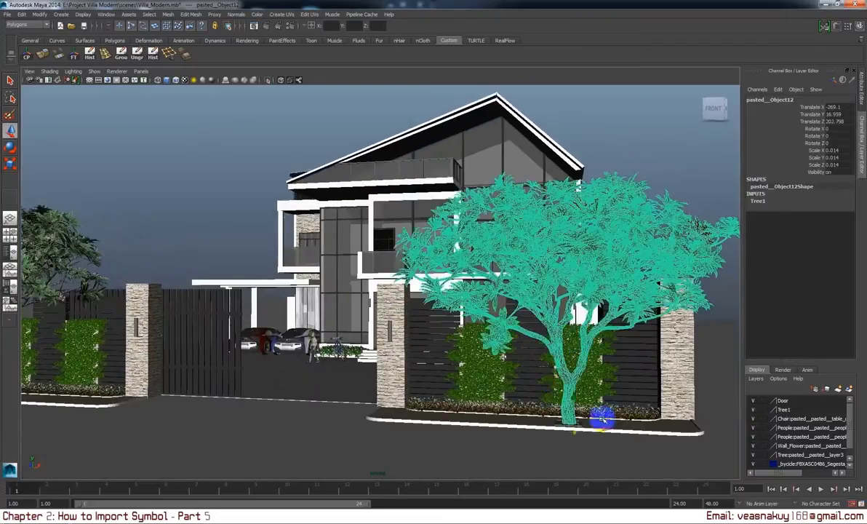
{"action": "left_click_drag", "start_coordinate": [602, 426], "coordinate": [702, 436]}
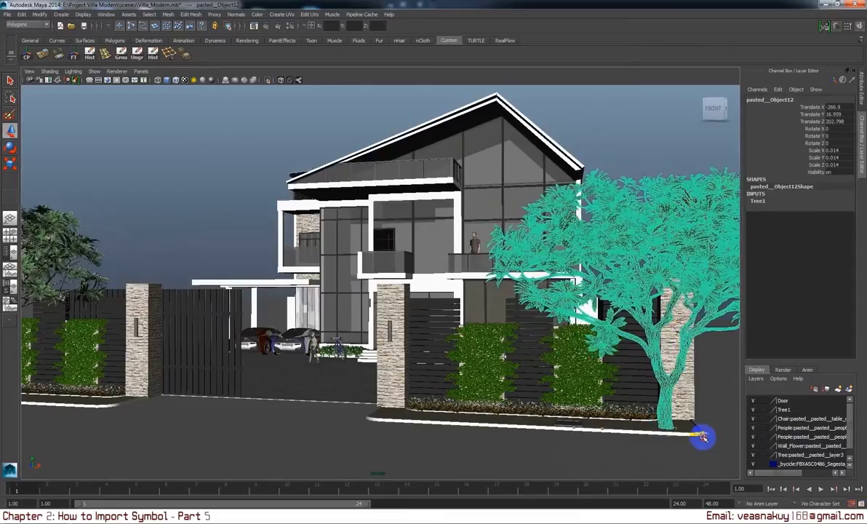
{"action": "left_click", "coordinate": [581, 422]}
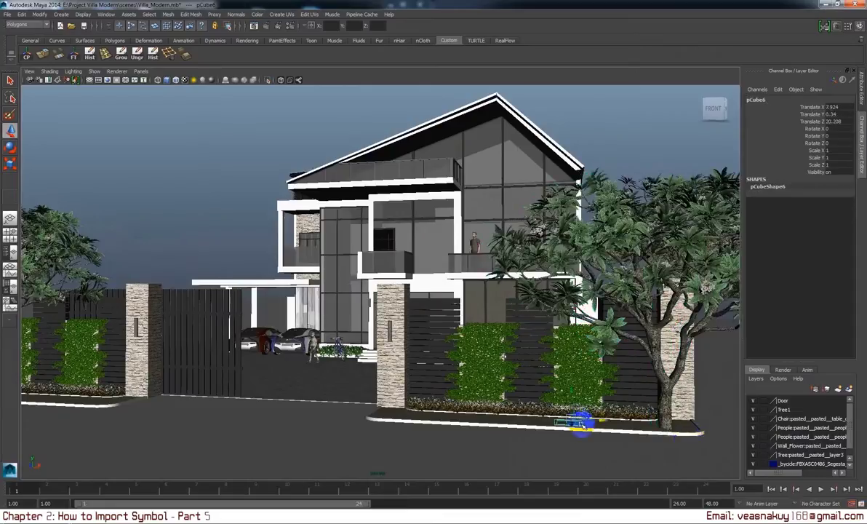
{"action": "left_click_drag", "start_coordinate": [638, 420], "coordinate": [688, 428]}
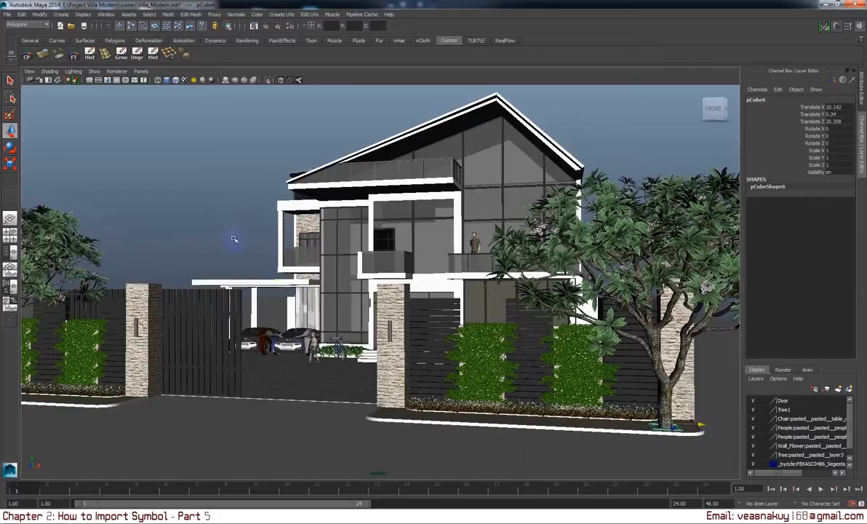
Step: Clear the selection and tumble the view around the house
{"action": "left_click", "coordinate": [220, 191]}
{"action": "mouse_move", "coordinate": [457, 289]}
{"action": "left_mouse_down", "text": "alt"}
{"action": "mouse_move", "coordinate": [469, 300]}
{"action": "mouse_move", "coordinate": [519, 300]}
{"action": "mouse_move", "coordinate": [465, 303]}
{"action": "mouse_move", "coordinate": [515, 291]}
{"action": "left_mouse_up", "text": "alt"}
{"action": "right_click_drag", "start_coordinate": [514, 291], "coordinate": [515, 292], "text": "alt"}
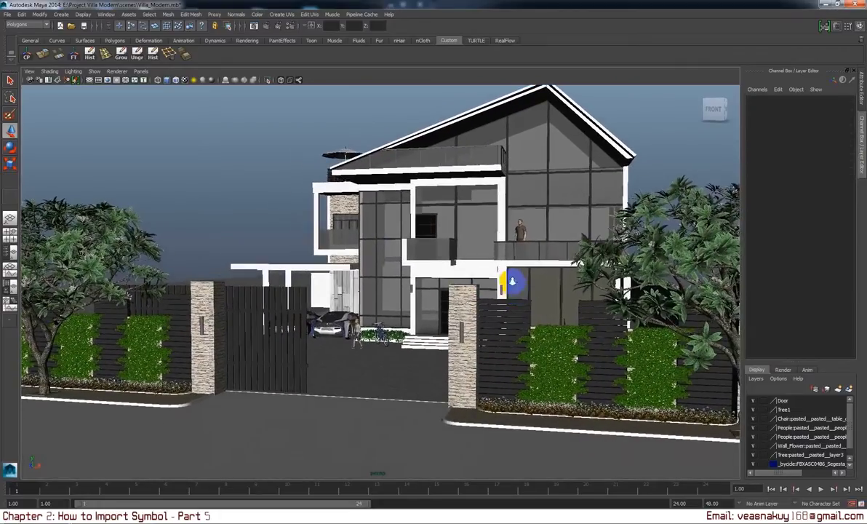
{"action": "mouse_move", "coordinate": [512, 282]}
{"action": "left_mouse_down", "text": "alt"}
{"action": "mouse_move", "coordinate": [499, 294]}
{"action": "mouse_move", "coordinate": [507, 301]}
{"action": "left_mouse_up", "text": "alt"}
{"action": "right_click_drag", "start_coordinate": [507, 302], "coordinate": [503, 297], "text": "alt"}
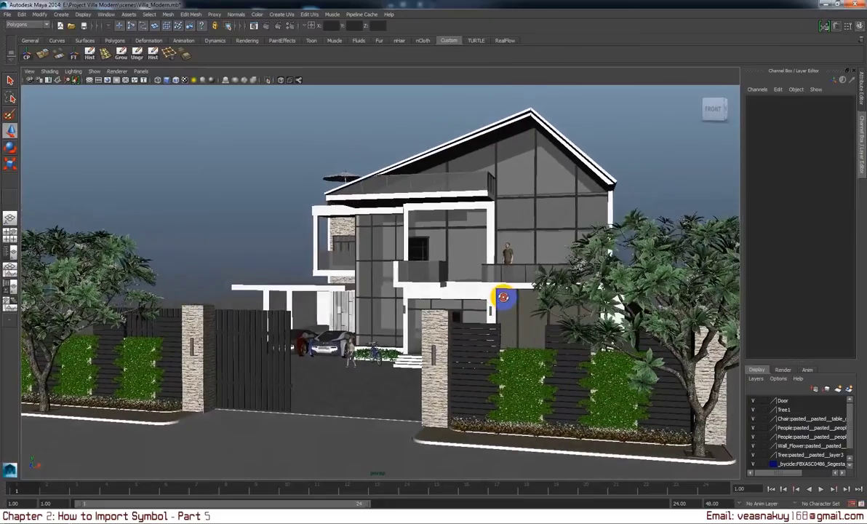
Step: Tumble up to a high view of the whole villa site and select the large ground plane
{"action": "left_click_drag", "start_coordinate": [491, 307], "coordinate": [506, 306], "text": "alt"}
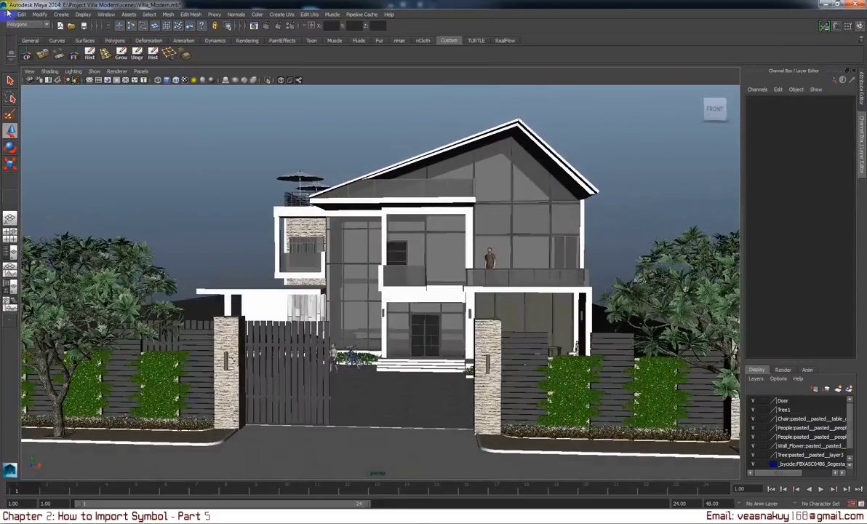
{"action": "left_click", "coordinate": [7, 15]}
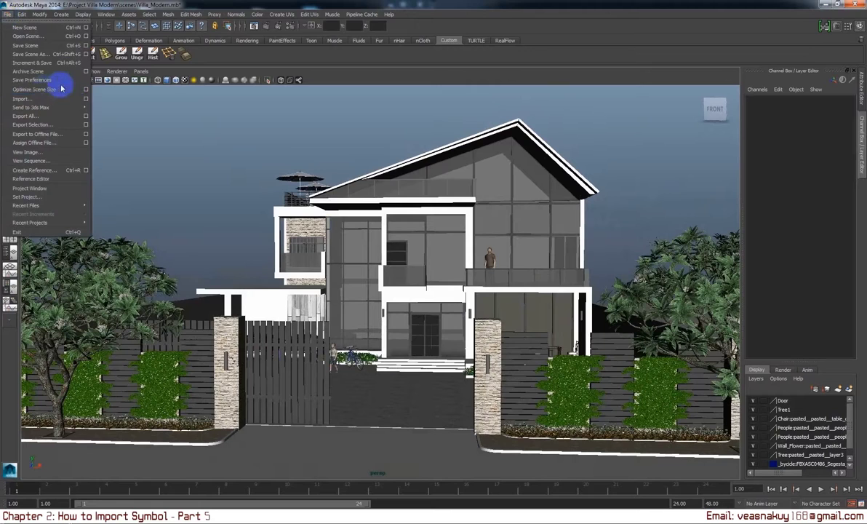
{"action": "mouse_move", "coordinate": [32, 107]}
{"action": "left_click", "coordinate": [227, 150]}
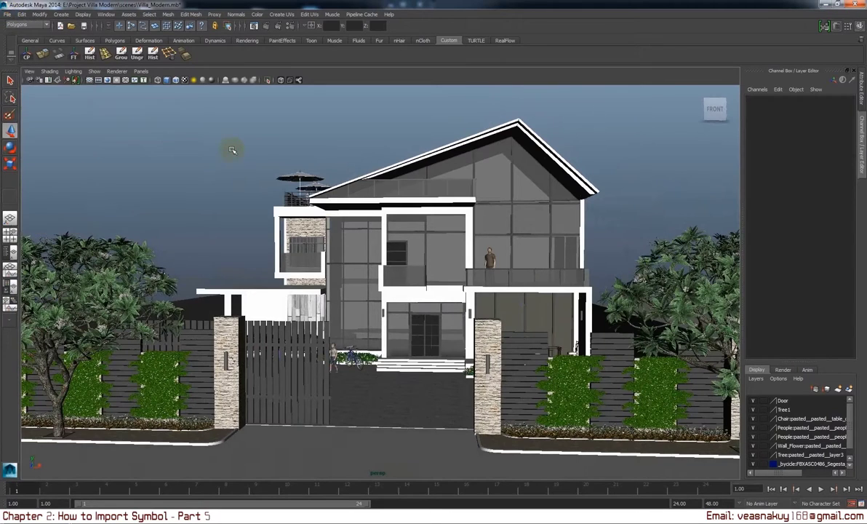
{"action": "mouse_move", "coordinate": [231, 145]}
{"action": "left_mouse_down", "text": "alt"}
{"action": "mouse_move", "coordinate": [293, 175]}
{"action": "mouse_move", "coordinate": [384, 198]}
{"action": "mouse_move", "coordinate": [371, 196]}
{"action": "left_mouse_up", "text": "alt"}
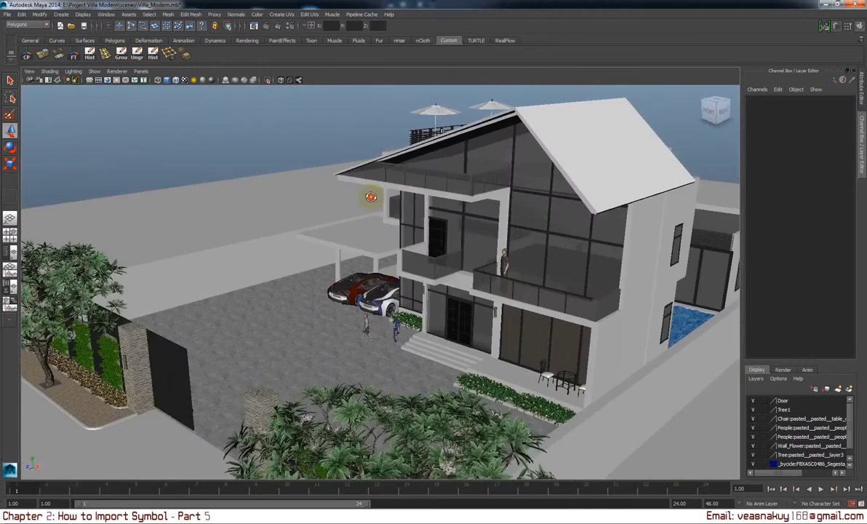
{"action": "mouse_move", "coordinate": [522, 274]}
{"action": "left_mouse_down", "text": "alt"}
{"action": "mouse_move", "coordinate": [454, 217]}
{"action": "mouse_move", "coordinate": [454, 232]}
{"action": "mouse_move", "coordinate": [498, 229]}
{"action": "mouse_move", "coordinate": [463, 250]}
{"action": "mouse_move", "coordinate": [101, 66]}
{"action": "left_mouse_up", "text": "alt"}
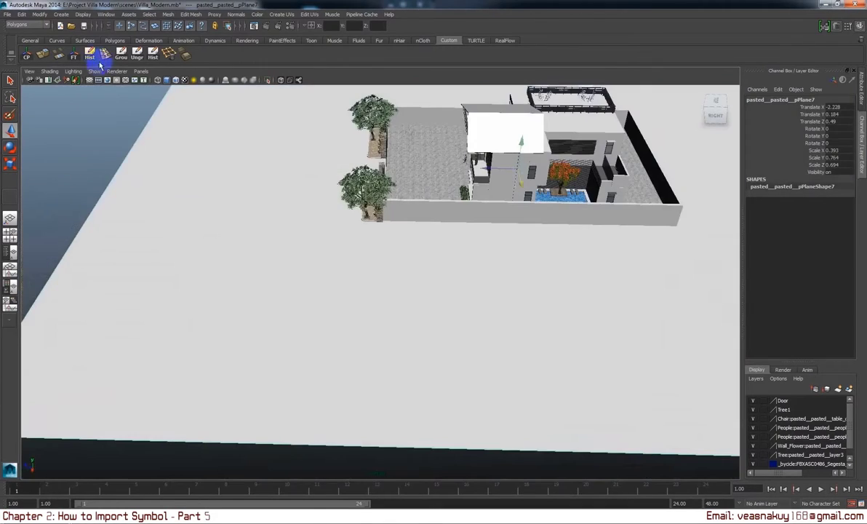
{"action": "left_click", "coordinate": [333, 469]}
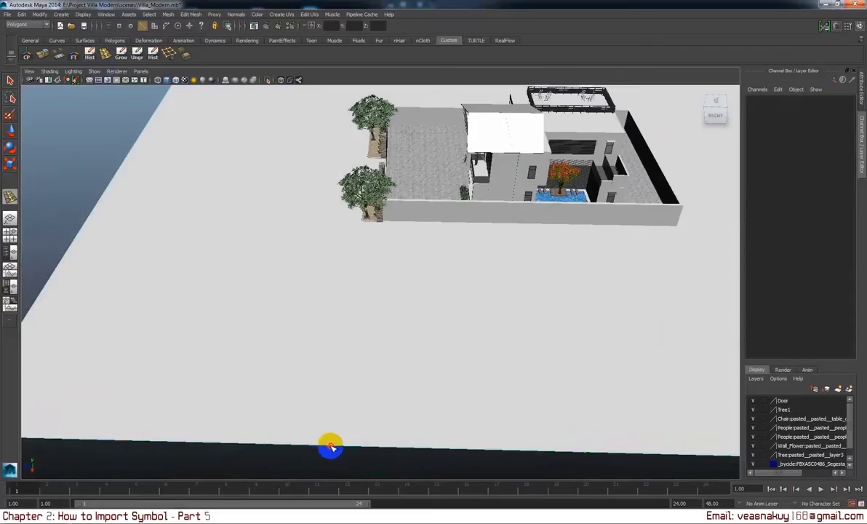
{"action": "left_click", "coordinate": [365, 447]}
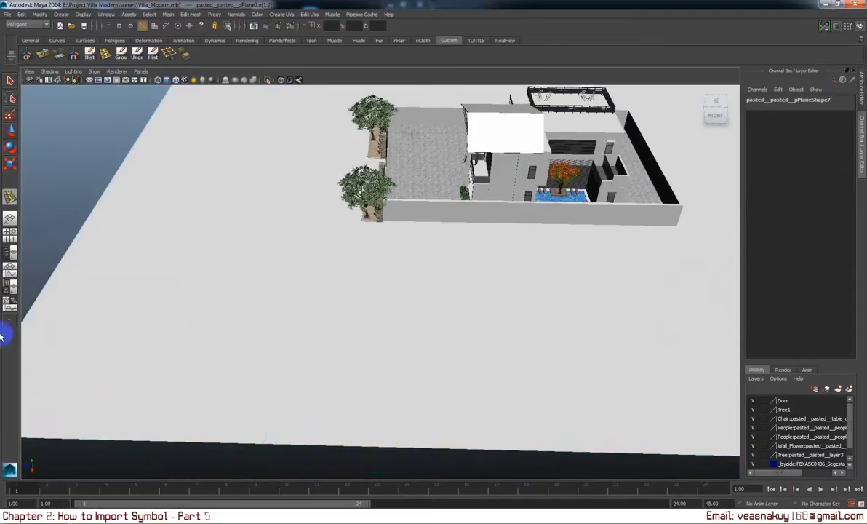
Step: Use the Insert Edge Loop Tool to cut new loops across the ground plane before the villa
{"action": "double_click", "coordinate": [11, 197]}
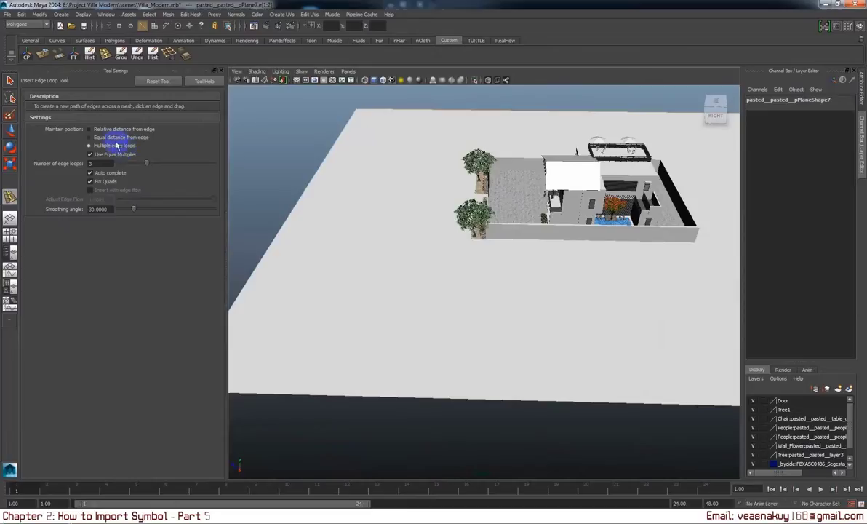
{"action": "left_click", "coordinate": [219, 70]}
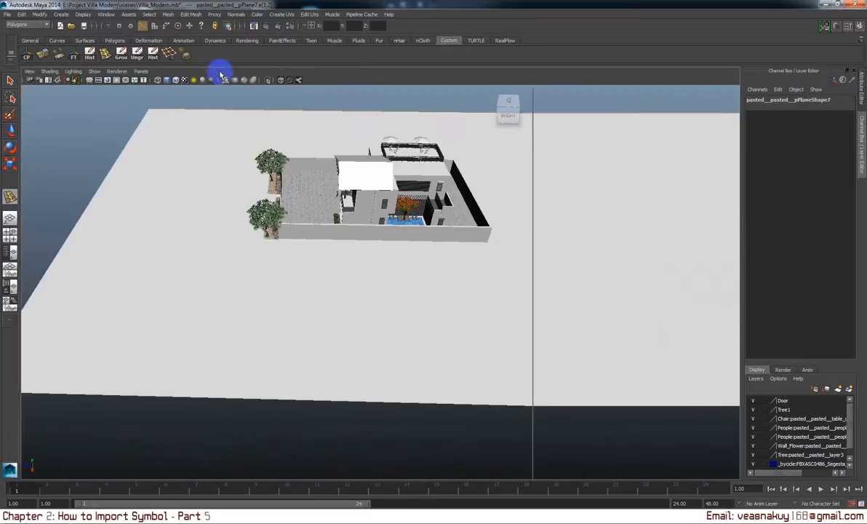
{"action": "left_click", "coordinate": [388, 443]}
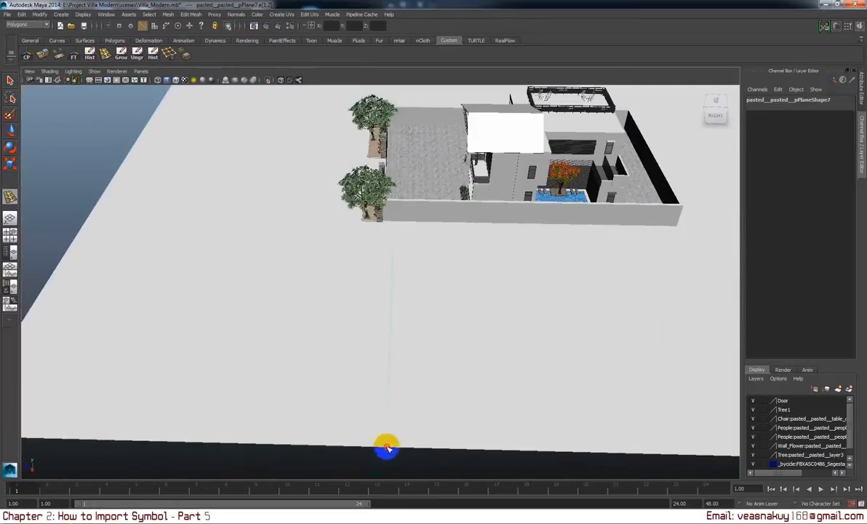
{"action": "left_click_drag", "start_coordinate": [377, 447], "coordinate": [284, 440]}
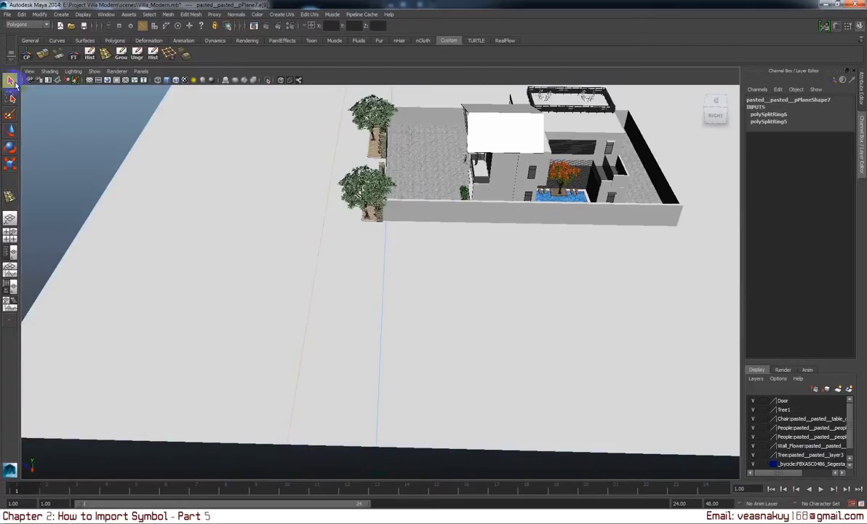
Step: Slide the new edge line down-left across the ground plane to shape the road strip
{"action": "scroll", "coordinate": [417, 145], "scroll_direction": "up", "scroll_amount": 3}
{"action": "left_click_drag", "start_coordinate": [417, 167], "coordinate": [445, 218], "text": "alt"}
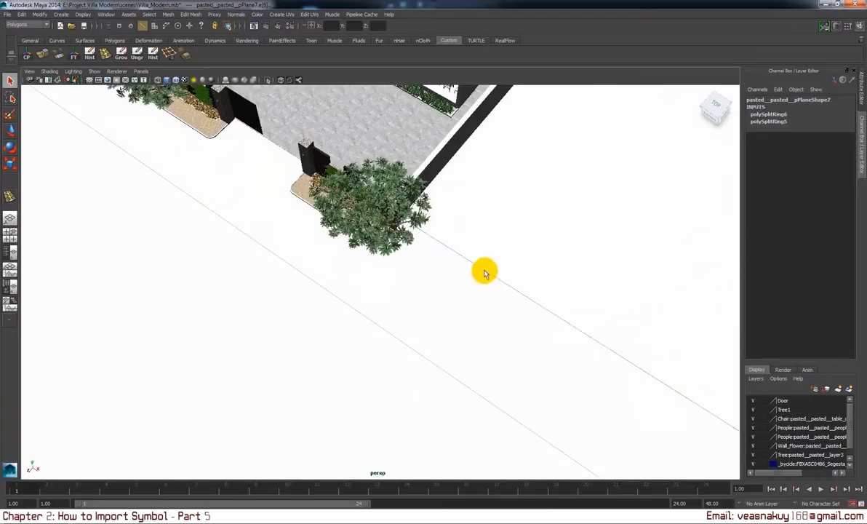
{"action": "key", "text": "w"}
{"action": "left_click_drag", "start_coordinate": [358, 241], "coordinate": [437, 286], "text": "alt"}
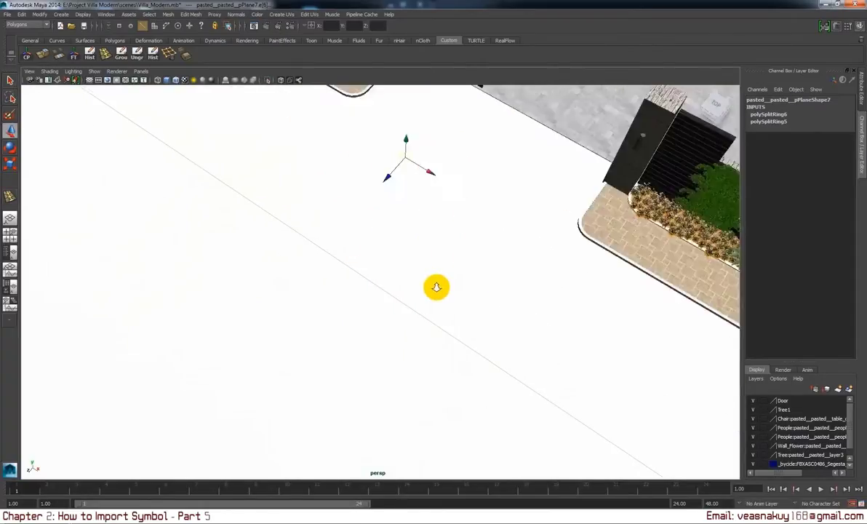
{"action": "mouse_move", "coordinate": [437, 286]}
{"action": "middle_mouse_down", "text": "alt"}
{"action": "mouse_move", "coordinate": [448, 203]}
{"action": "mouse_move", "coordinate": [397, 293]}
{"action": "middle_mouse_up", "text": "alt"}
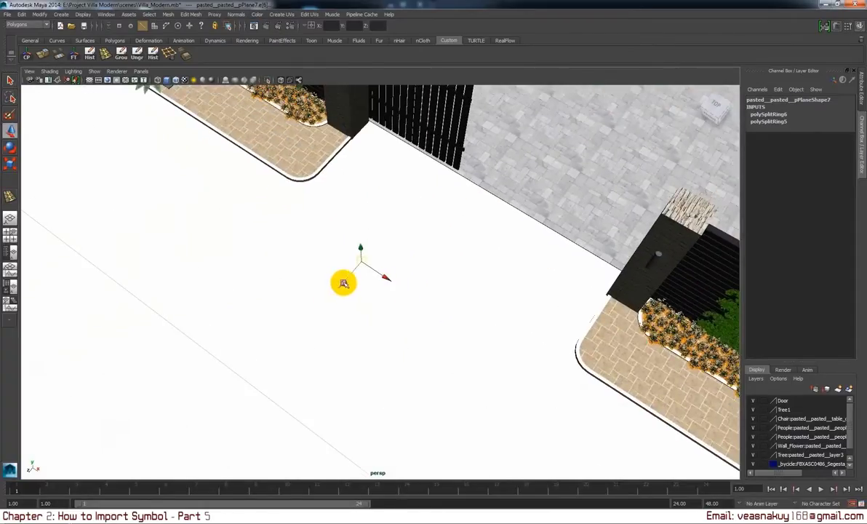
{"action": "middle_click_drag", "start_coordinate": [343, 283], "coordinate": [334, 297]}
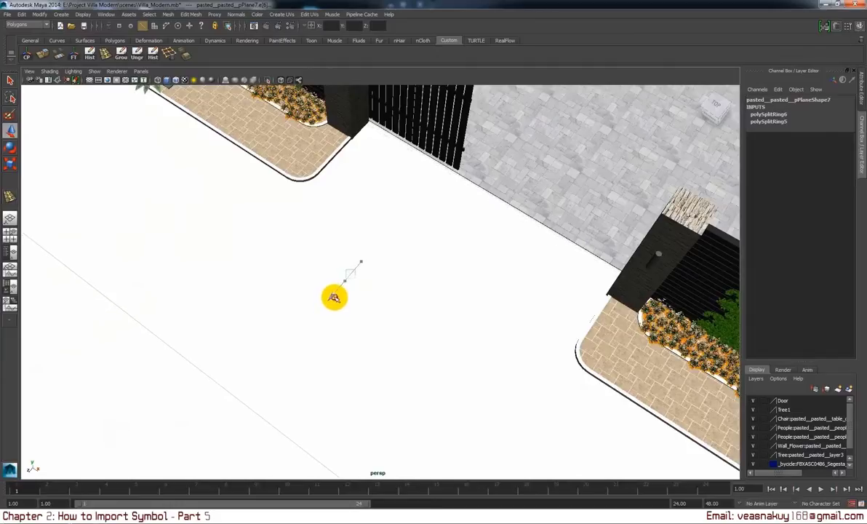
{"action": "mouse_move", "coordinate": [380, 271]}
{"action": "middle_mouse_down", "text": "alt"}
{"action": "mouse_move", "coordinate": [419, 231]}
{"action": "mouse_move", "coordinate": [395, 199]}
{"action": "middle_mouse_up", "text": "alt"}
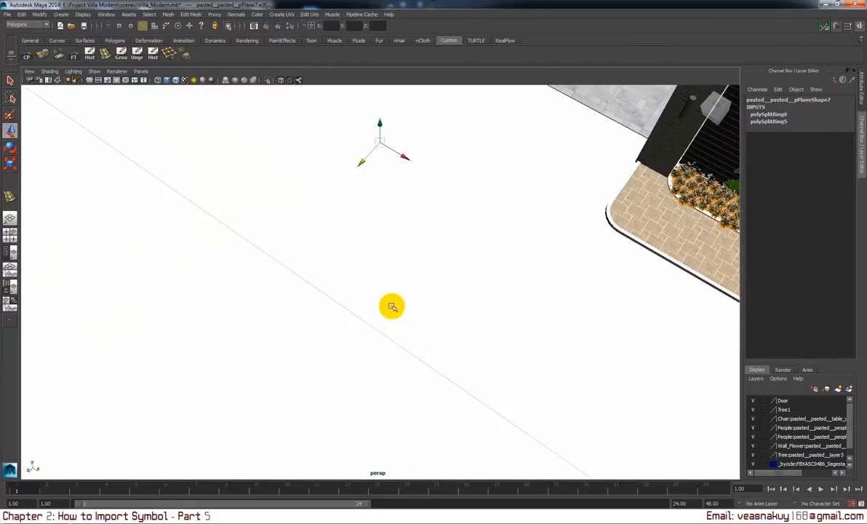
{"action": "left_click", "coordinate": [391, 338]}
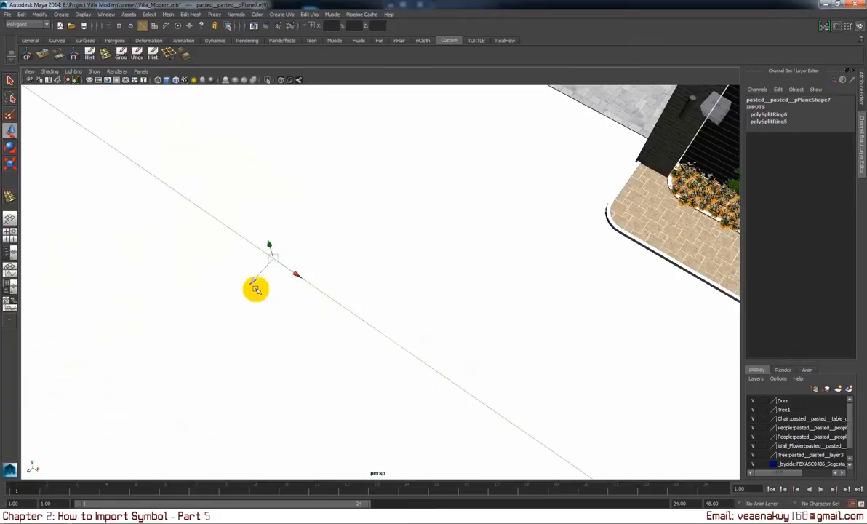
{"action": "middle_click_drag", "start_coordinate": [254, 289], "coordinate": [206, 332]}
{"action": "scroll", "coordinate": [241, 339], "scroll_direction": "down", "scroll_amount": 2}
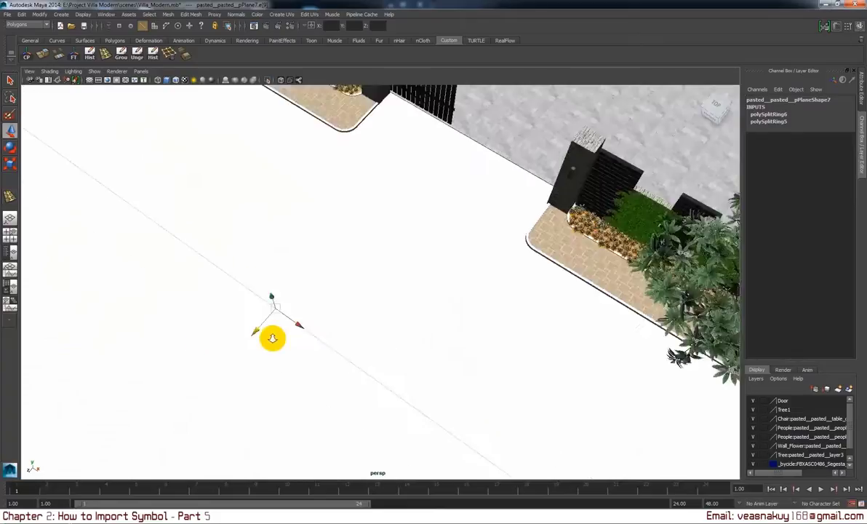
{"action": "scroll", "coordinate": [276, 339], "scroll_direction": "down", "scroll_amount": 2}
{"action": "left_click_drag", "start_coordinate": [310, 319], "coordinate": [275, 369]}
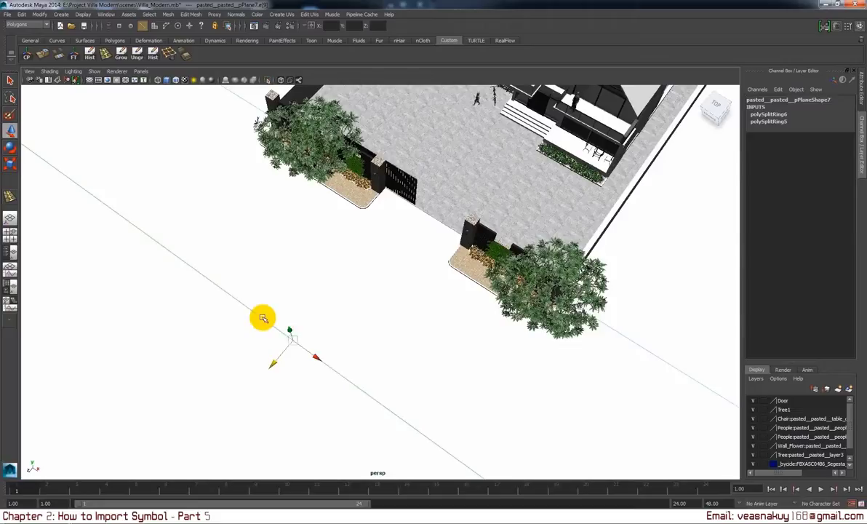
Step: Reselect the ground plane in component mode and pan to the ground before the gate
{"action": "right_click_drag", "start_coordinate": [261, 314], "coordinate": [339, 271]}
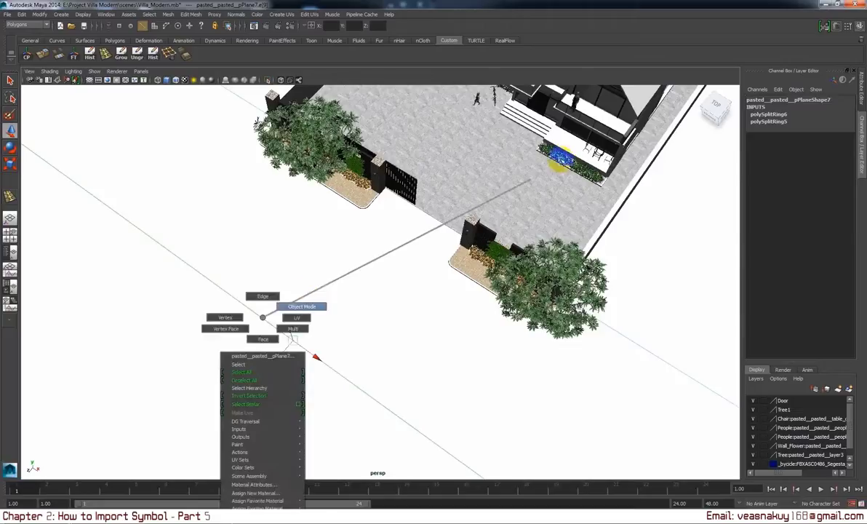
{"action": "left_click", "coordinate": [267, 211]}
{"action": "right_click_drag", "start_coordinate": [267, 210], "coordinate": [270, 229]}
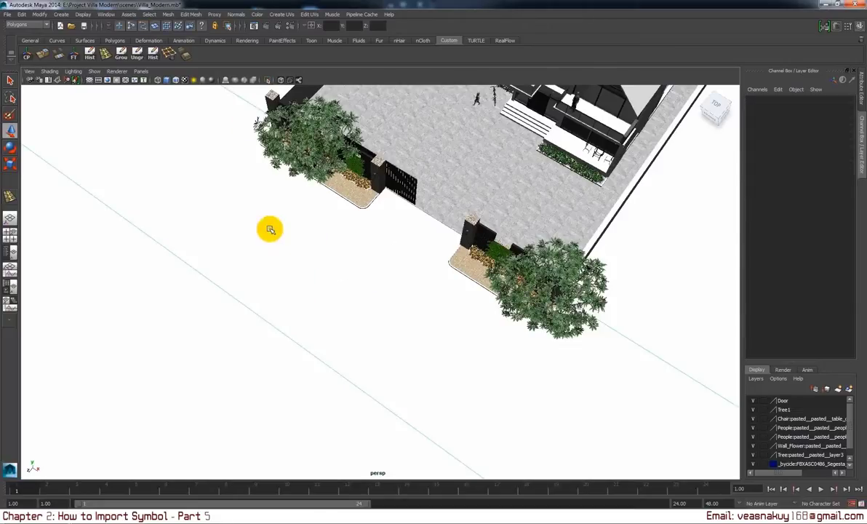
{"action": "scroll", "coordinate": [335, 252], "scroll_direction": "down", "scroll_amount": 2}
{"action": "scroll", "coordinate": [380, 255], "scroll_direction": "down", "scroll_amount": 3}
{"action": "left_click_drag", "start_coordinate": [381, 255], "coordinate": [337, 240], "text": "alt"}
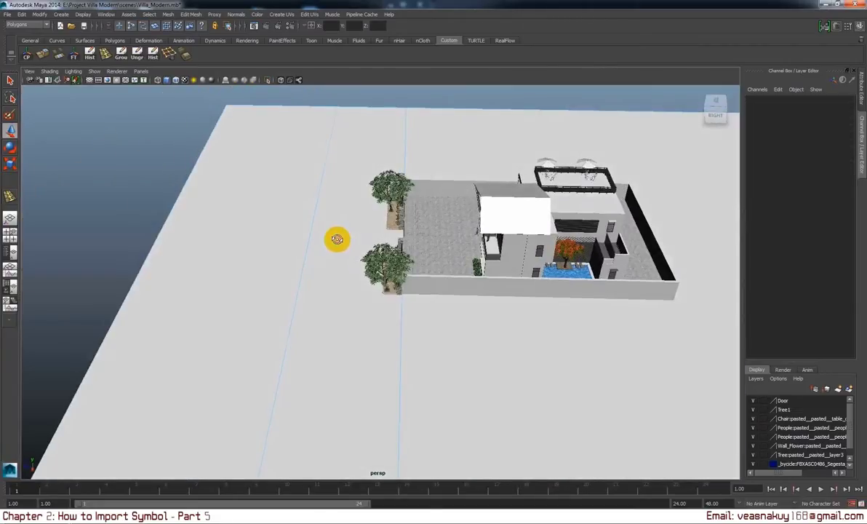
{"action": "middle_click_drag", "start_coordinate": [430, 265], "coordinate": [464, 171], "text": "alt"}
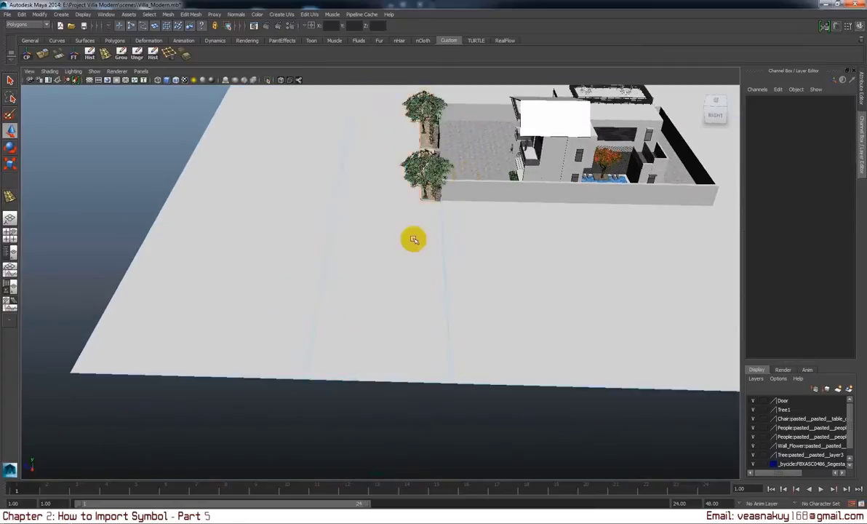
Step: Extrude the road-strip faces on pasted_pPlane7, then reselect the whole plane in object mode
{"action": "left_click", "coordinate": [387, 260]}
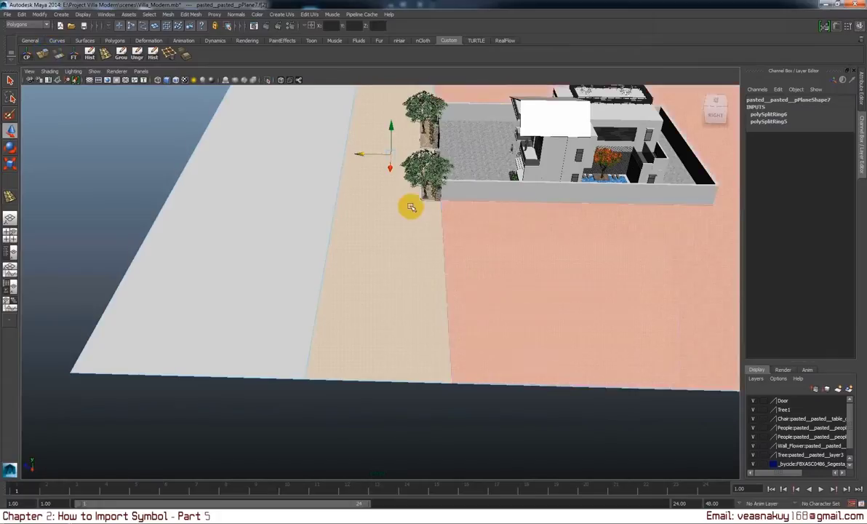
{"action": "left_click_drag", "start_coordinate": [397, 203], "coordinate": [493, 217], "text": "alt"}
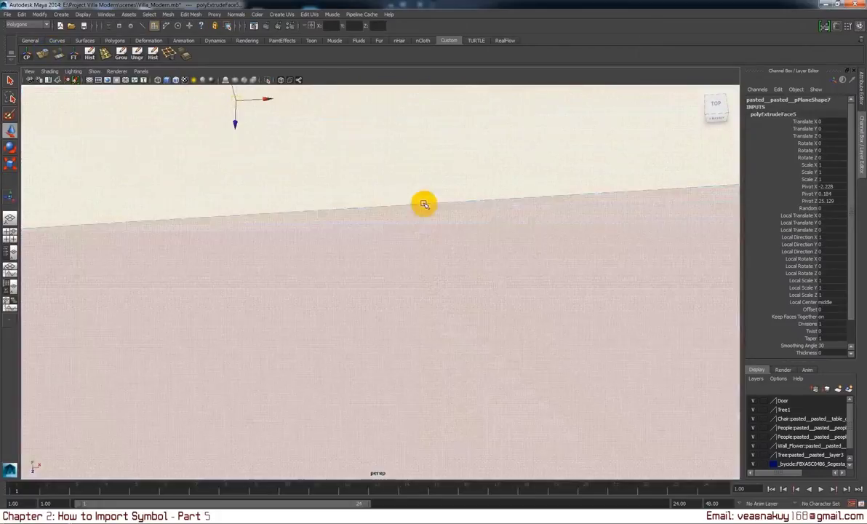
{"action": "mouse_move", "coordinate": [492, 217]}
{"action": "left_mouse_down", "text": "alt"}
{"action": "mouse_move", "coordinate": [484, 268]}
{"action": "mouse_move", "coordinate": [466, 246]}
{"action": "mouse_move", "coordinate": [449, 140]}
{"action": "left_mouse_up", "text": "alt"}
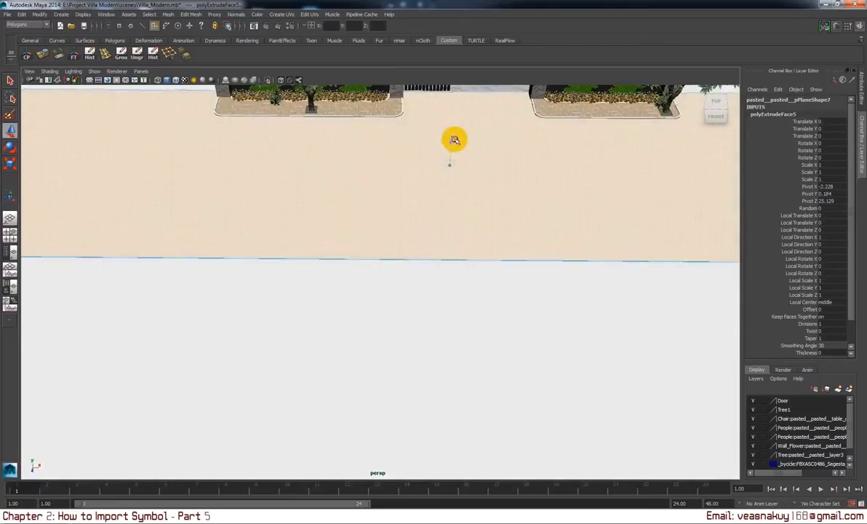
{"action": "left_click", "coordinate": [454, 140]}
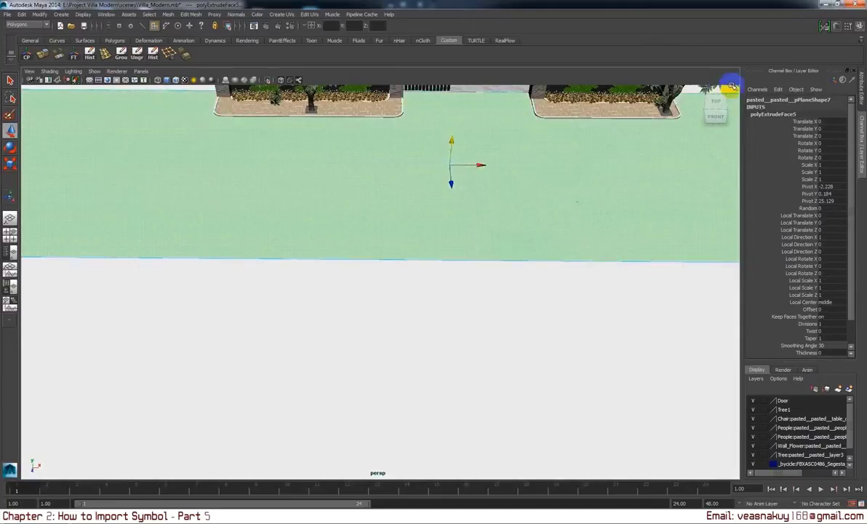
{"action": "key", "text": "F8"}
{"action": "key", "text": "F8"}
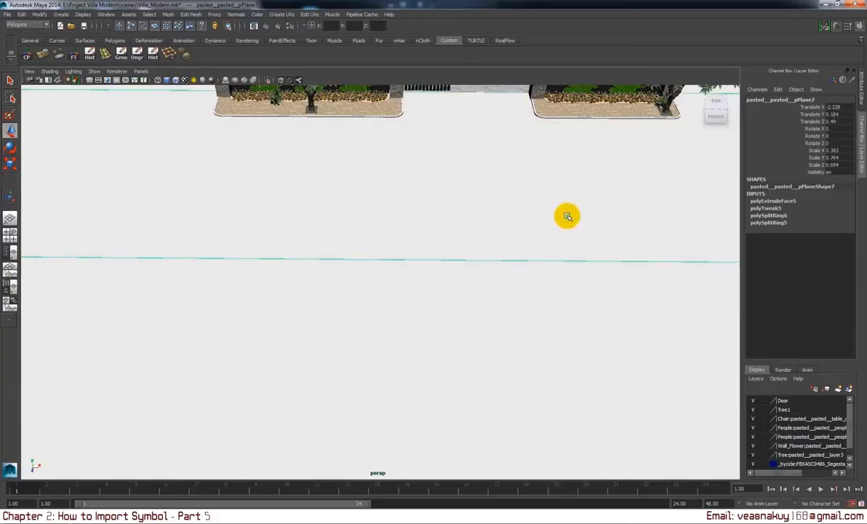
{"action": "left_click", "coordinate": [553, 212]}
{"action": "left_click", "coordinate": [651, 184]}
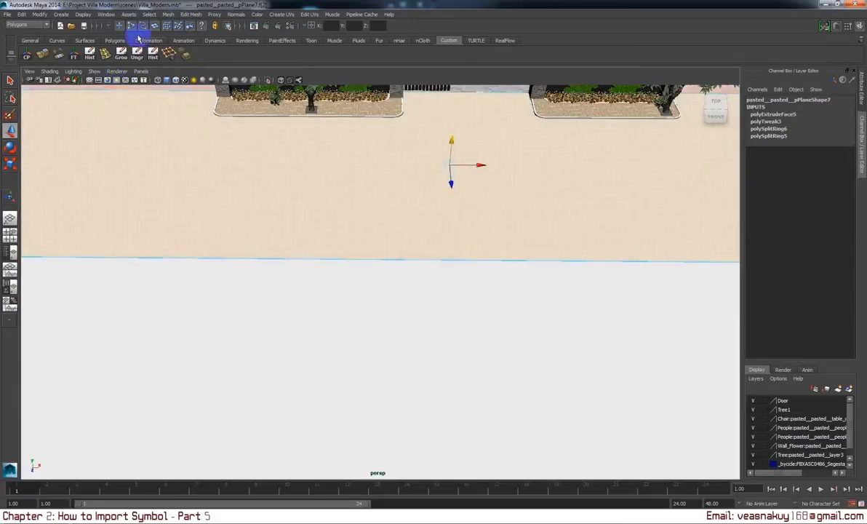
Step: Assign a new VRayMtl from the Rendering shelf to the road plane and show its settings
{"action": "left_click", "coordinate": [114, 40]}
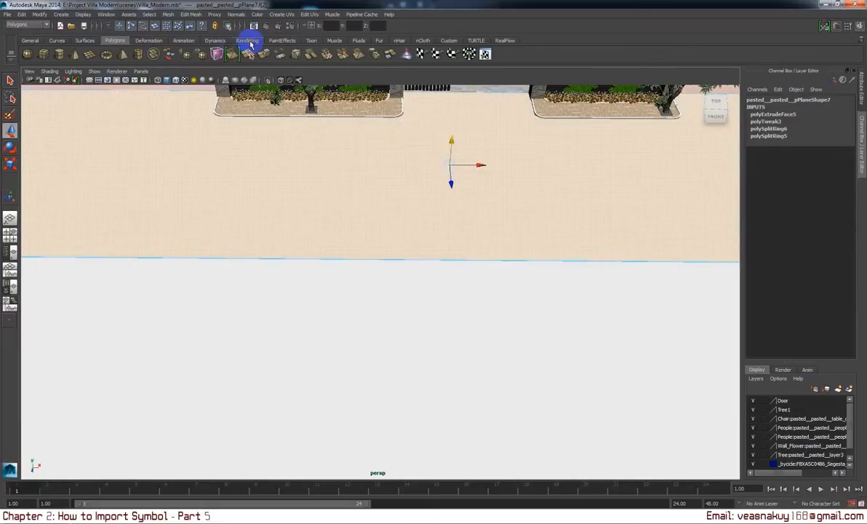
{"action": "left_click", "coordinate": [247, 40]}
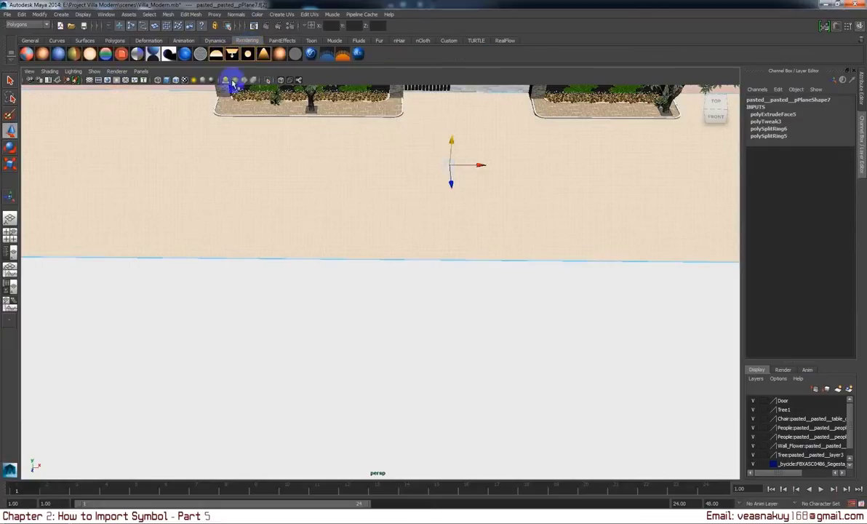
{"action": "left_click", "coordinate": [62, 58]}
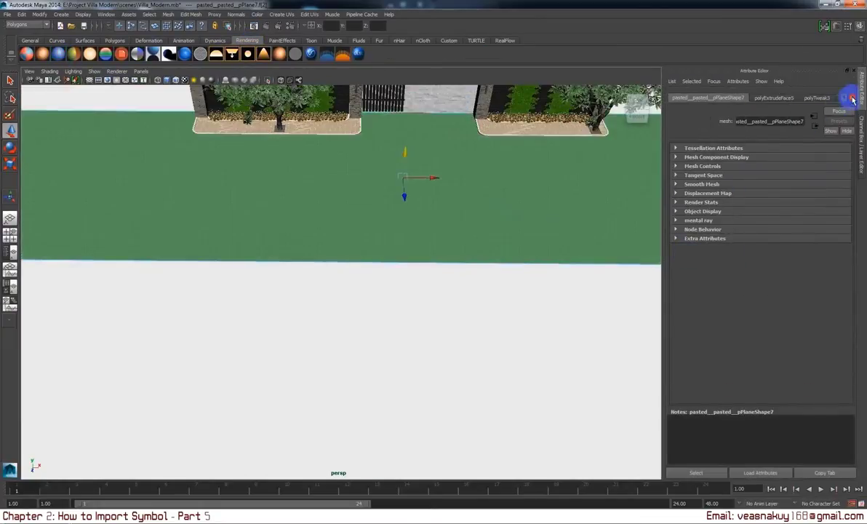
{"action": "left_click", "coordinate": [853, 98]}
{"action": "left_click", "coordinate": [837, 99]}
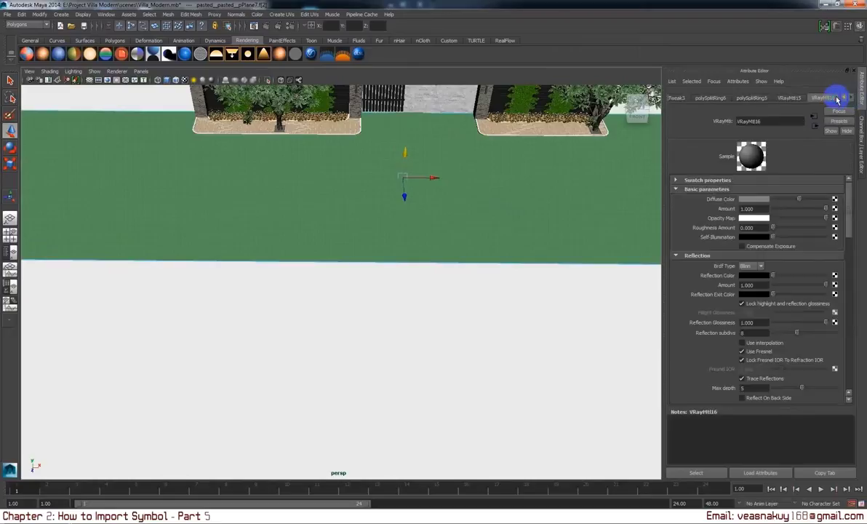
Step: Map a File texture using Road.jpg onto the material's Diffuse Color
{"action": "left_click", "coordinate": [835, 199]}
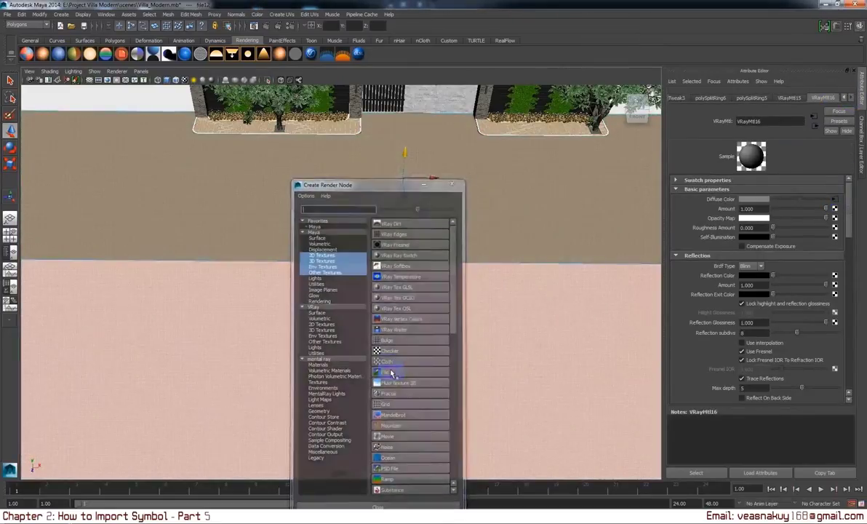
{"action": "left_click", "coordinate": [386, 371]}
{"action": "left_click", "coordinate": [839, 225]}
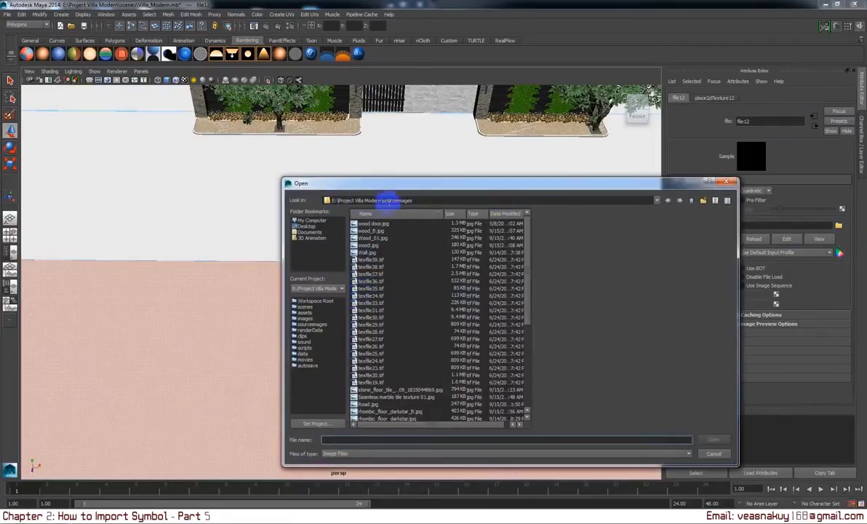
{"action": "left_click", "coordinate": [375, 231]}
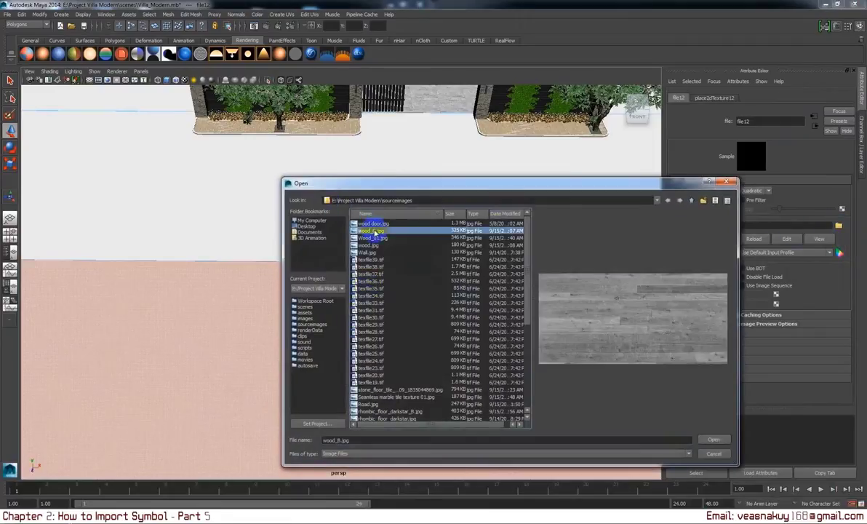
{"action": "left_click", "coordinate": [369, 404]}
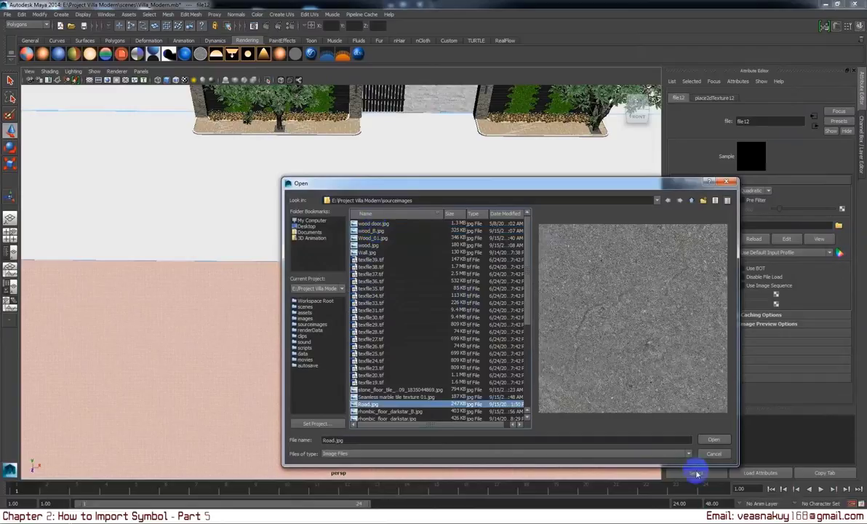
{"action": "left_click", "coordinate": [714, 439]}
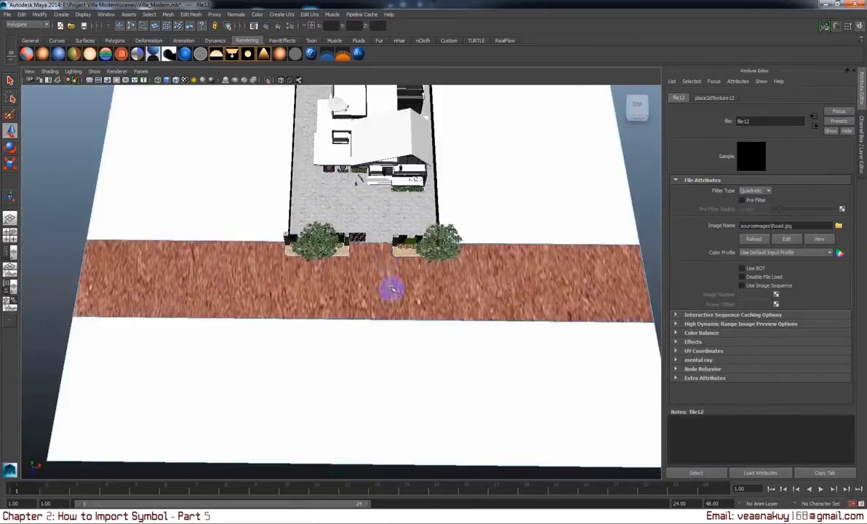
Step: Switch to a top-down view via the ViewCube, zoom onto the villa and road, and select the road plane
{"action": "key", "text": "space"}
{"action": "right_click", "coordinate": [402, 278]}
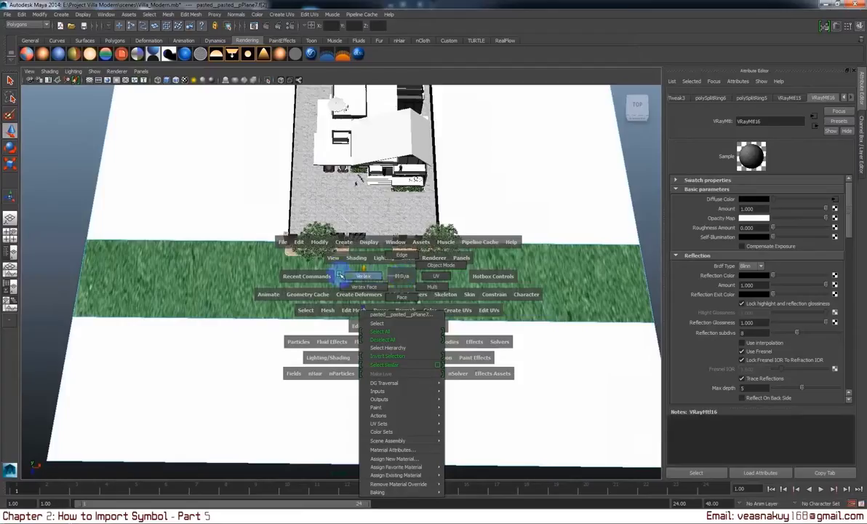
{"action": "key", "text": "space"}
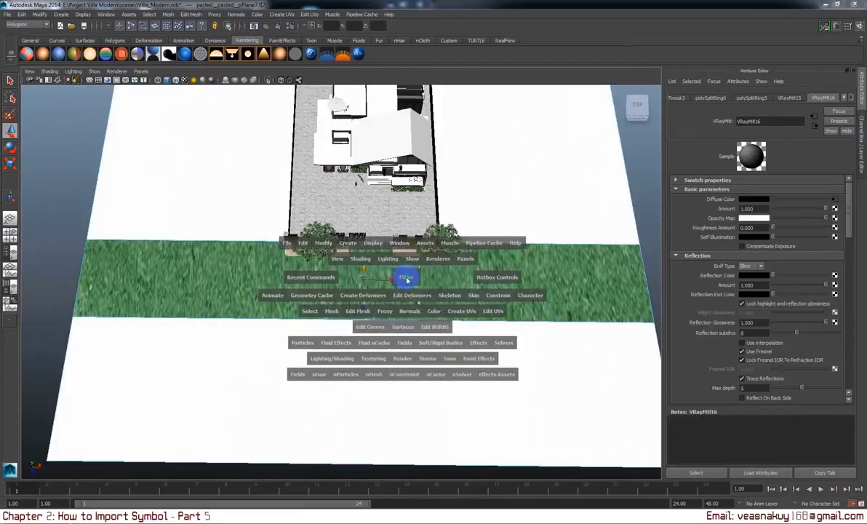
{"action": "left_click_drag", "start_coordinate": [402, 275], "coordinate": [357, 279]}
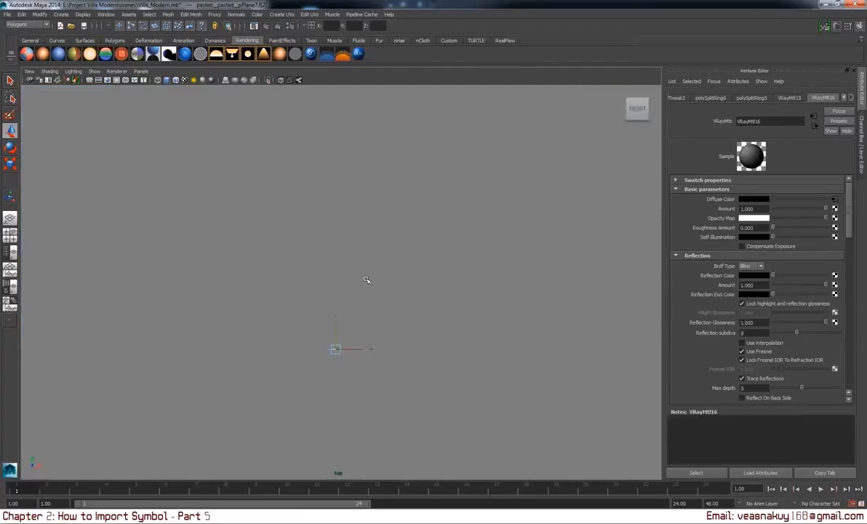
{"action": "key", "text": "a"}
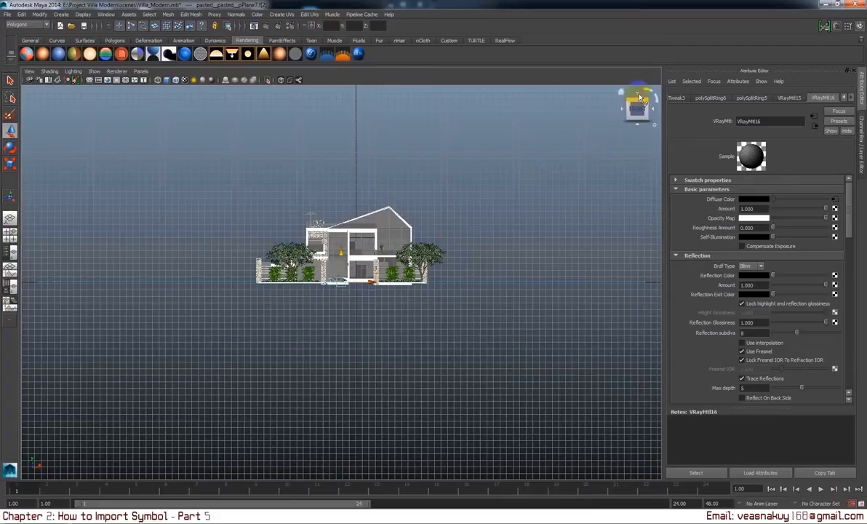
{"action": "left_click", "coordinate": [641, 99]}
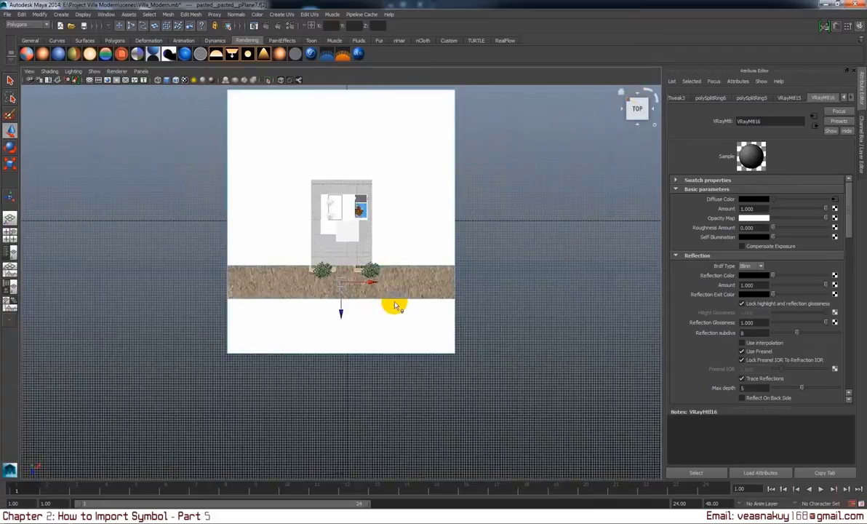
{"action": "scroll", "coordinate": [397, 313], "scroll_direction": "up", "scroll_amount": 3}
{"action": "scroll", "coordinate": [396, 313], "scroll_direction": "up", "scroll_amount": 1}
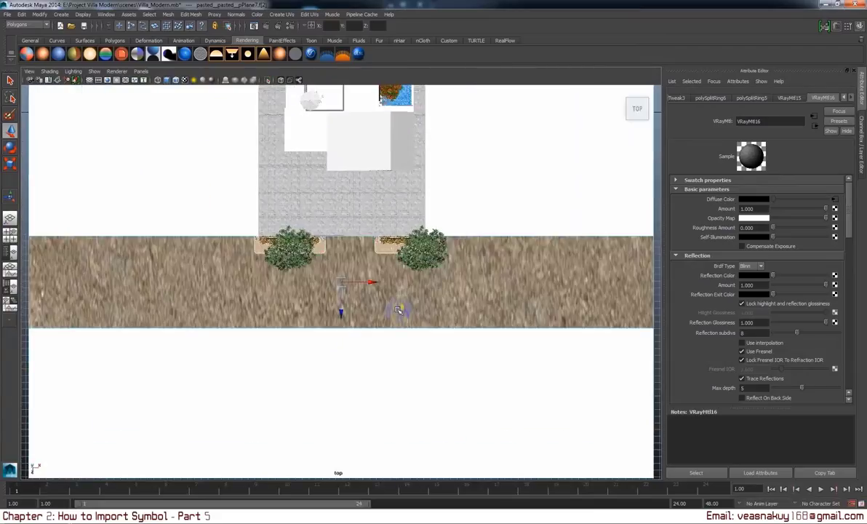
{"action": "middle_click_drag", "start_coordinate": [397, 310], "coordinate": [397, 310]}
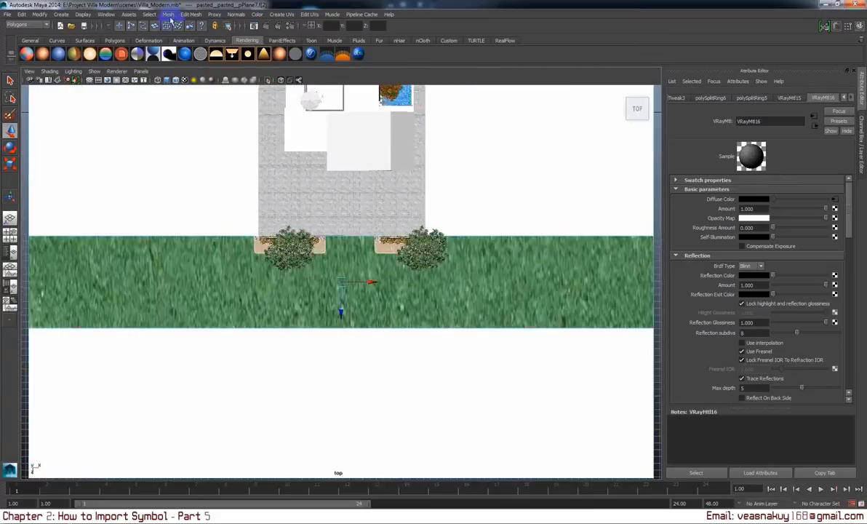
{"action": "left_click", "coordinate": [175, 15]}
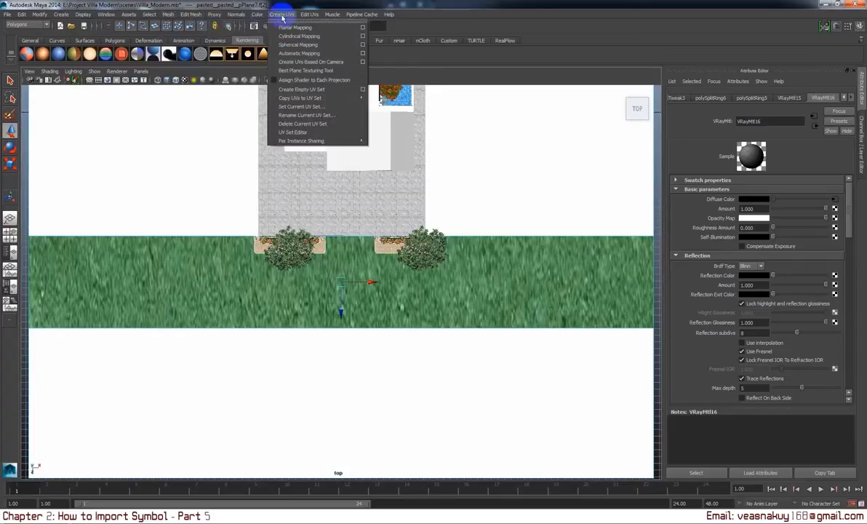
Step: Apply a planar UV projection to the road strip and stretch it over the road
{"action": "left_click", "coordinate": [294, 27]}
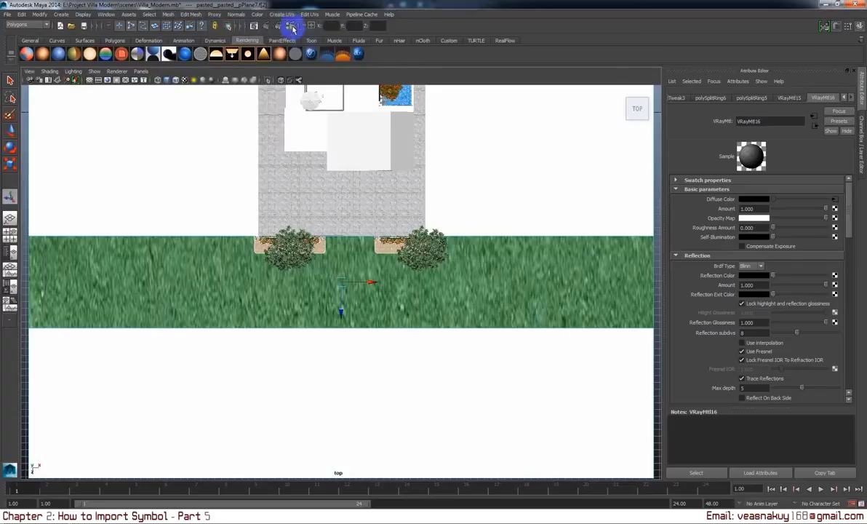
{"action": "left_click_drag", "start_coordinate": [343, 237], "coordinate": [354, 172]}
{"action": "middle_click_drag", "start_coordinate": [463, 293], "coordinate": [384, 293], "text": "alt"}
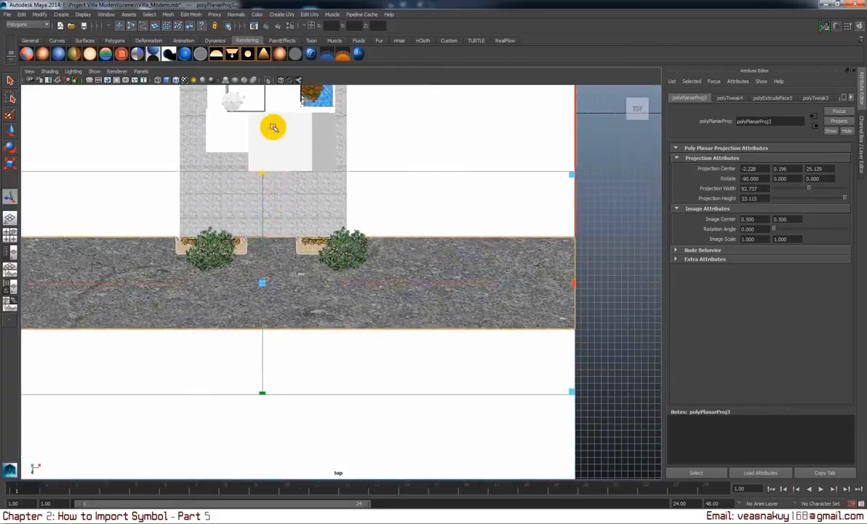
{"action": "left_click", "coordinate": [261, 178]}
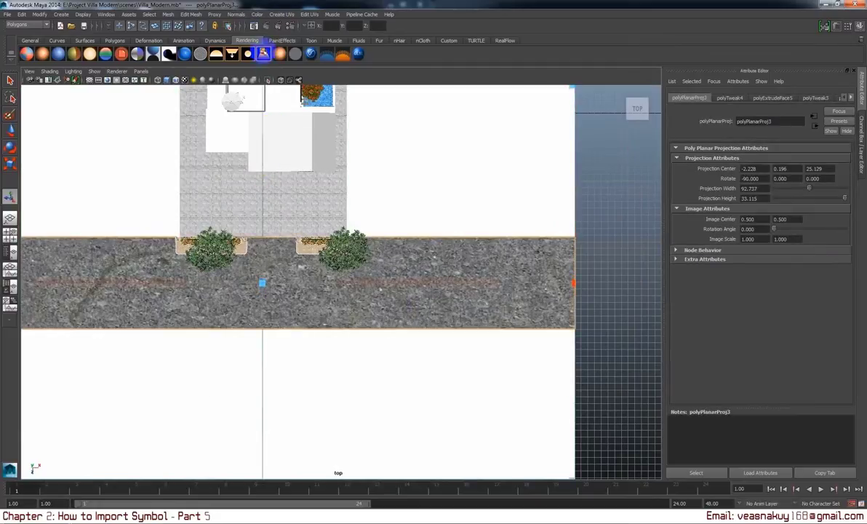
{"action": "left_click", "coordinate": [437, 183]}
{"action": "scroll", "coordinate": [469, 247], "scroll_direction": "down", "scroll_amount": 2}
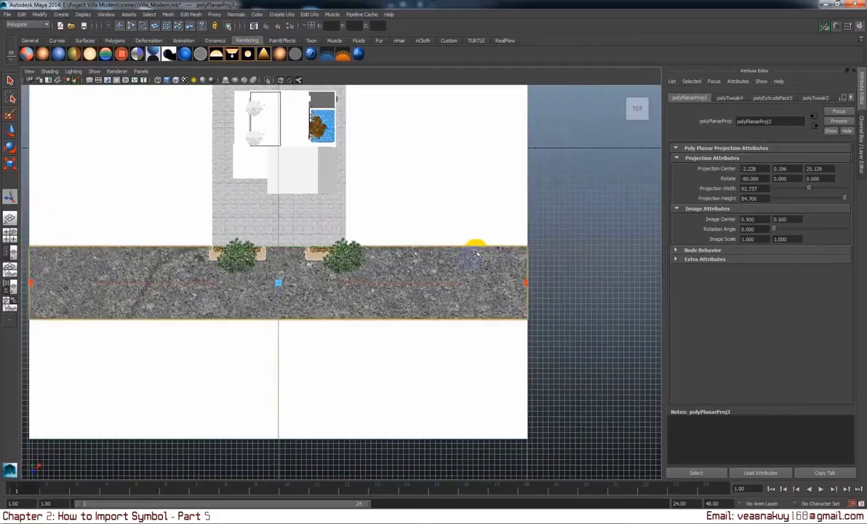
{"action": "left_click_drag", "start_coordinate": [516, 236], "coordinate": [516, 259]}
{"action": "scroll", "coordinate": [517, 263], "scroll_direction": "down", "scroll_amount": 1}
{"action": "scroll", "coordinate": [495, 196], "scroll_direction": "down", "scroll_amount": 1}
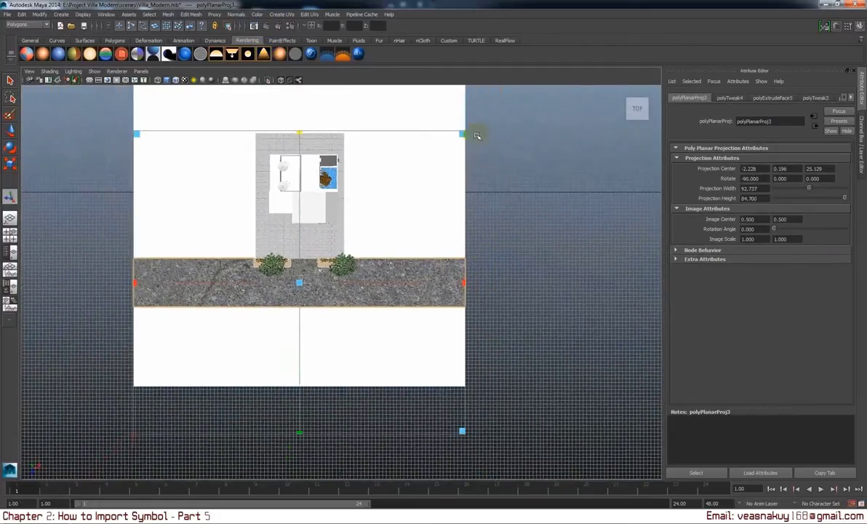
Step: Shrink the road's projection in stages down to 2.238 by 2.044
{"action": "left_click_drag", "start_coordinate": [452, 139], "coordinate": [313, 229]}
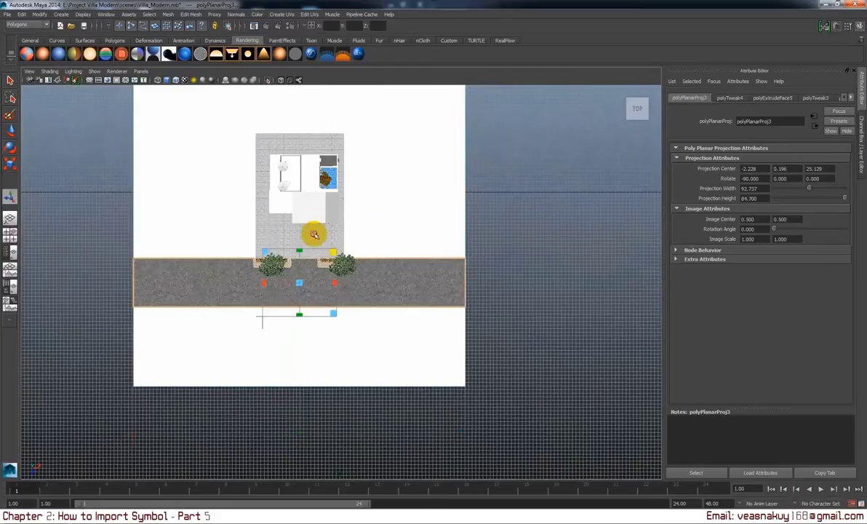
{"action": "scroll", "coordinate": [299, 293], "scroll_direction": "up", "scroll_amount": 1}
{"action": "scroll", "coordinate": [298, 292], "scroll_direction": "up", "scroll_amount": 2}
{"action": "scroll", "coordinate": [272, 273], "scroll_direction": "up", "scroll_amount": 1}
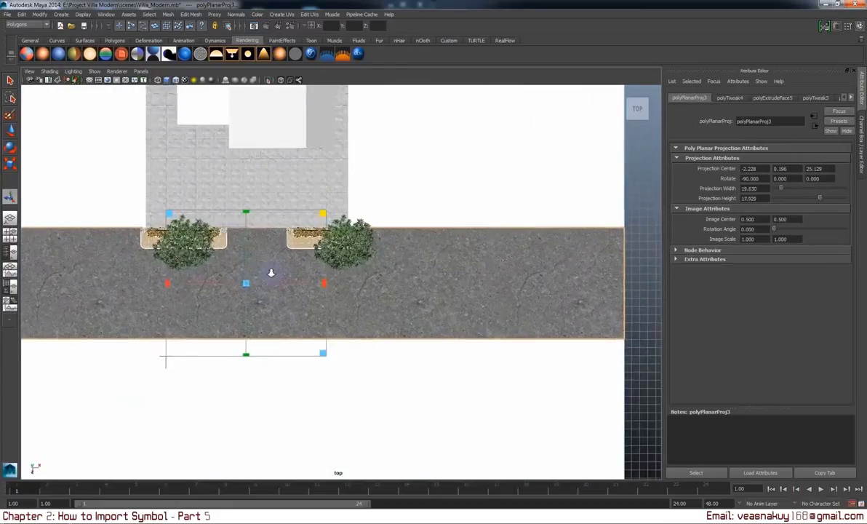
{"action": "scroll", "coordinate": [270, 273], "scroll_direction": "up", "scroll_amount": 2}
{"action": "scroll", "coordinate": [416, 257], "scroll_direction": "up", "scroll_amount": 1}
{"action": "middle_click_drag", "start_coordinate": [503, 250], "coordinate": [528, 242], "text": "alt"}
{"action": "left_click_drag", "start_coordinate": [513, 135], "coordinate": [519, 120]}
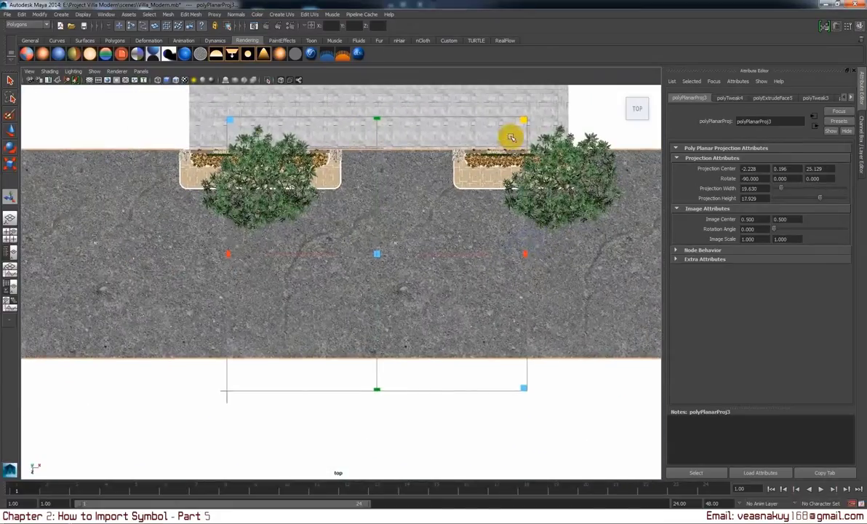
{"action": "left_click_drag", "start_coordinate": [426, 186], "coordinate": [412, 209]}
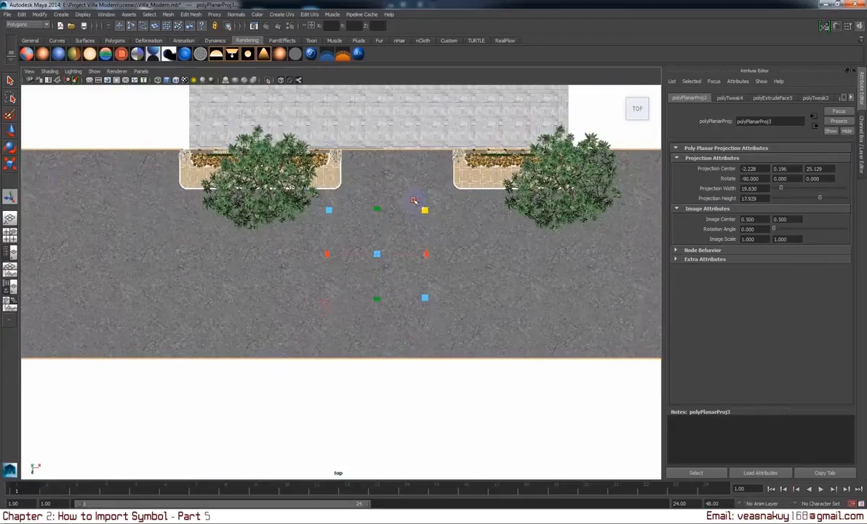
{"action": "scroll", "coordinate": [422, 233], "scroll_direction": "up", "scroll_amount": 3}
{"action": "middle_click_drag", "start_coordinate": [492, 177], "coordinate": [409, 279], "text": "alt"}
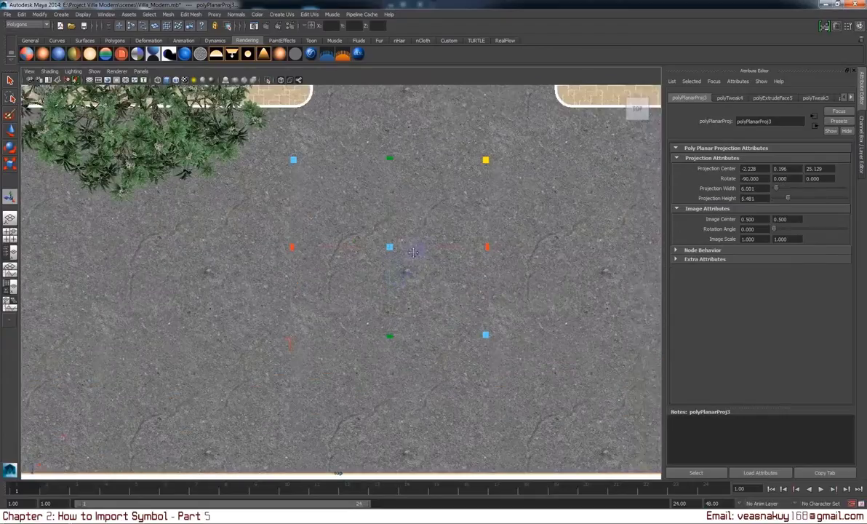
{"action": "left_click_drag", "start_coordinate": [430, 236], "coordinate": [362, 284]}
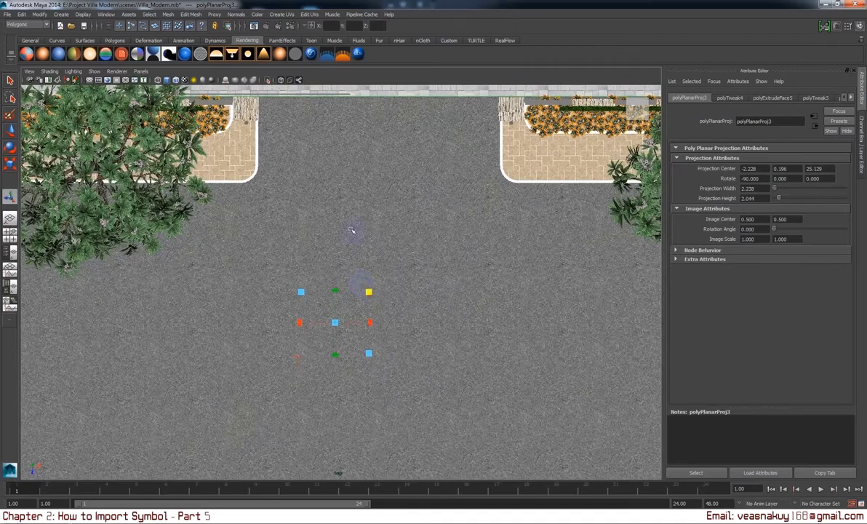
{"action": "key", "text": "space"}
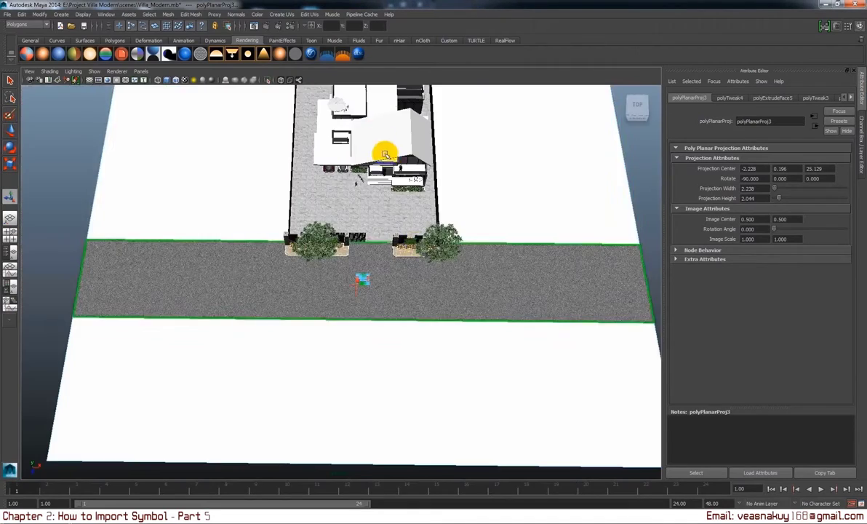
Step: Switch to the perspective view and tilt down toward the road and planters
{"action": "key", "text": "f"}
{"action": "key", "text": "f"}
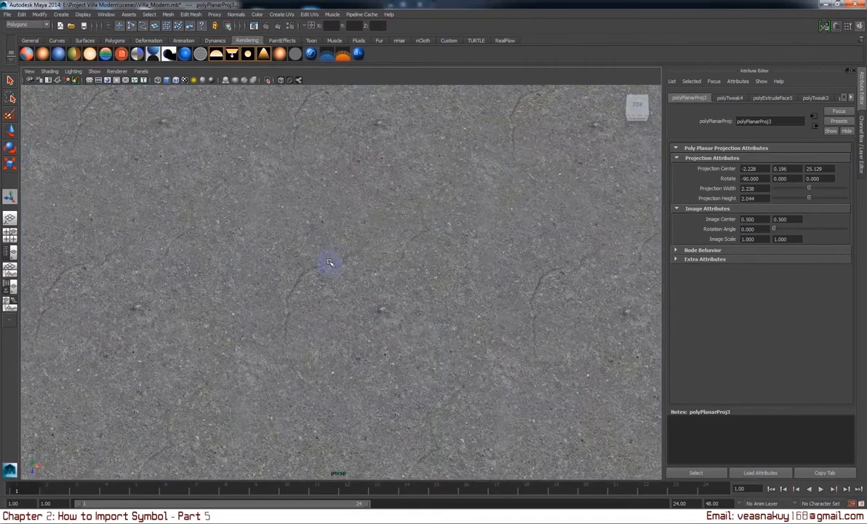
{"action": "scroll", "coordinate": [329, 262], "scroll_direction": "down", "scroll_amount": 5}
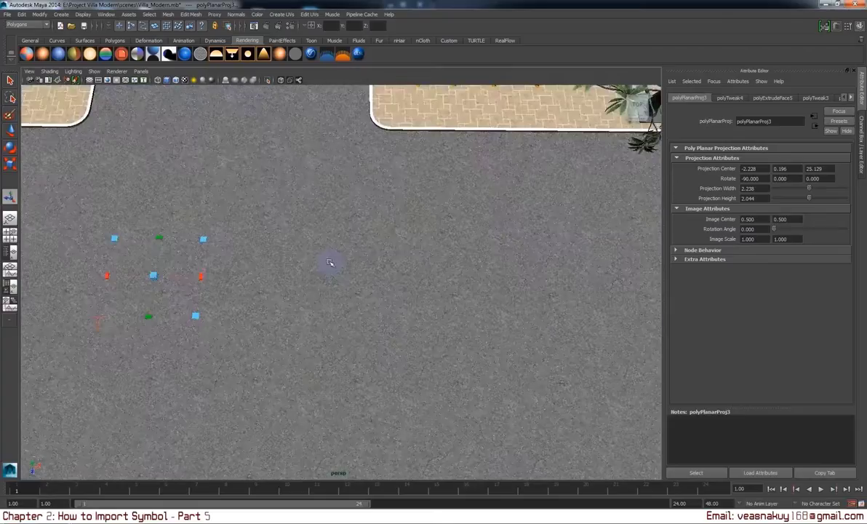
{"action": "right_click_drag", "start_coordinate": [296, 249], "coordinate": [473, 215]}
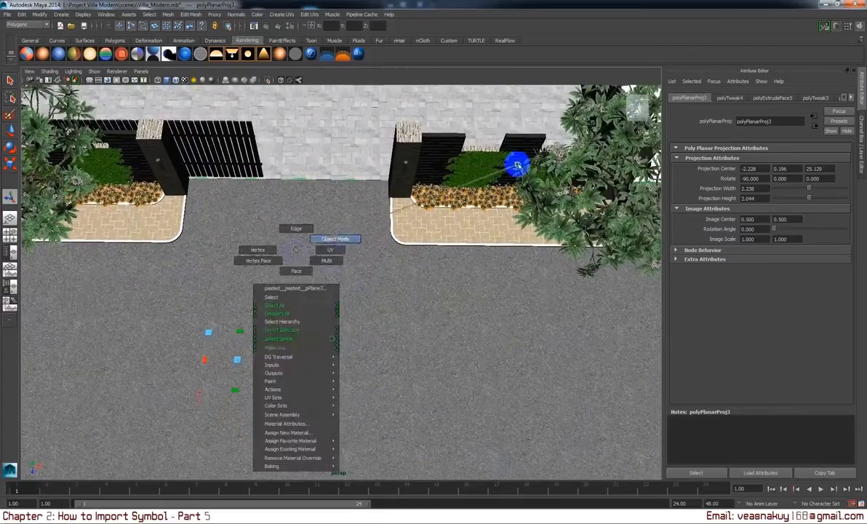
{"action": "left_click_drag", "start_coordinate": [449, 262], "coordinate": [233, 117], "text": "alt"}
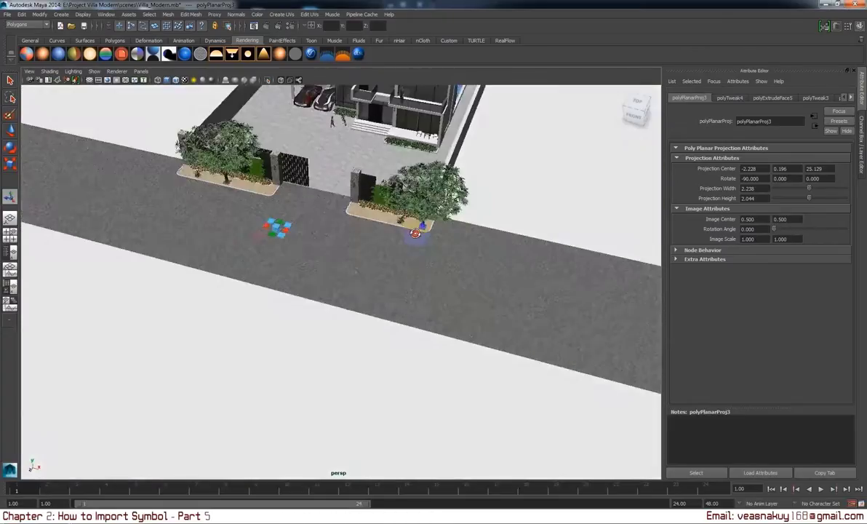
{"action": "right_click_drag", "start_coordinate": [494, 350], "coordinate": [301, 303], "text": "alt"}
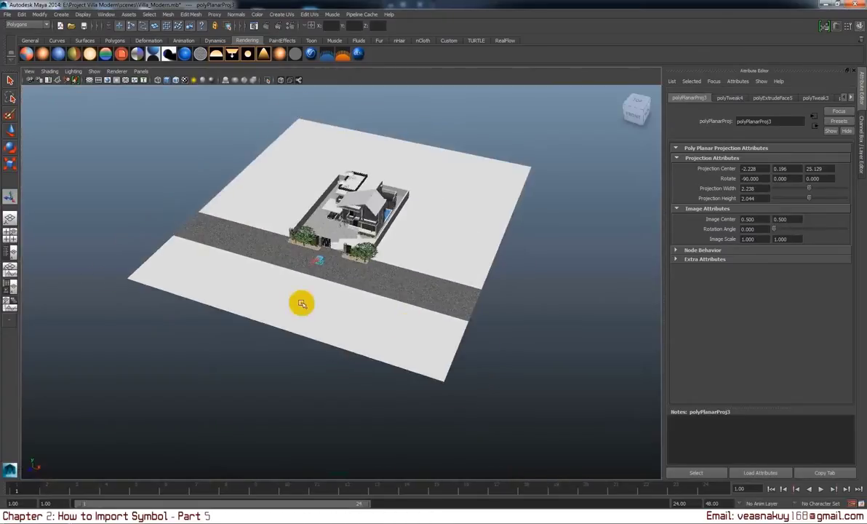
{"action": "mouse_move", "coordinate": [143, 180]}
{"action": "left_mouse_down", "text": "alt"}
{"action": "mouse_move", "coordinate": [229, 238]}
{"action": "mouse_move", "coordinate": [349, 276]}
{"action": "left_mouse_up", "text": "alt"}
Step: Orbit and dolly to frame the gate, planters, house roof and its right side
{"action": "scroll", "coordinate": [349, 277], "scroll_direction": "up", "scroll_amount": 5}
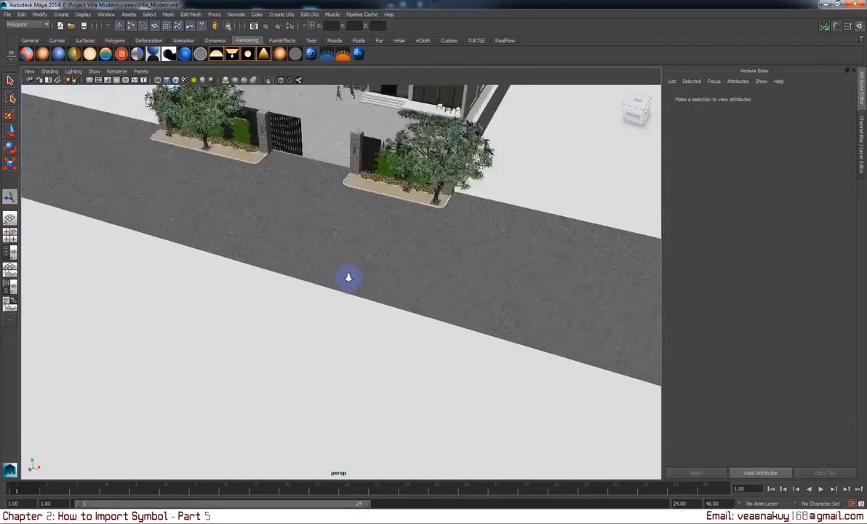
{"action": "scroll", "coordinate": [349, 276], "scroll_direction": "up", "scroll_amount": 2}
{"action": "scroll", "coordinate": [409, 196], "scroll_direction": "down", "scroll_amount": 5}
{"action": "left_click_drag", "start_coordinate": [411, 246], "coordinate": [445, 246], "text": "alt"}
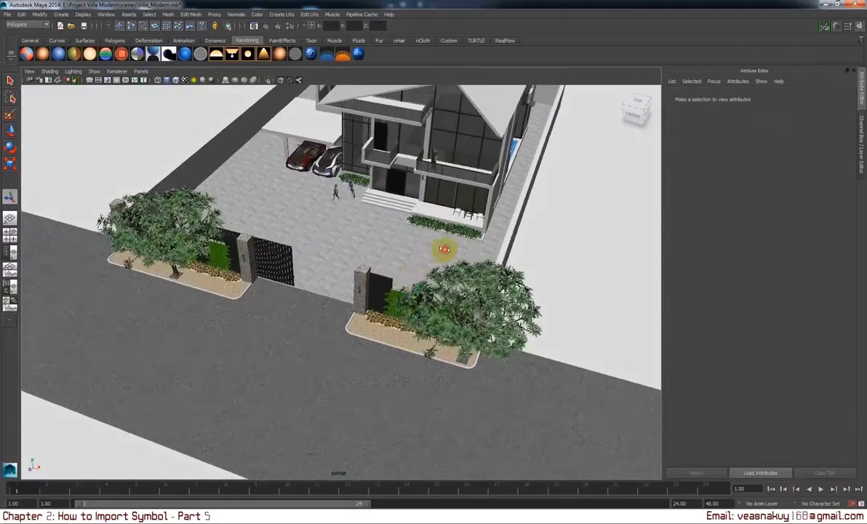
{"action": "scroll", "coordinate": [445, 249], "scroll_direction": "up", "scroll_amount": 2}
{"action": "mouse_move", "coordinate": [431, 181]}
{"action": "left_mouse_down", "text": "alt"}
{"action": "mouse_move", "coordinate": [416, 256]}
{"action": "mouse_move", "coordinate": [460, 252]}
{"action": "left_mouse_up", "text": "alt"}
{"action": "scroll", "coordinate": [407, 251], "scroll_direction": "up", "scroll_amount": 2}
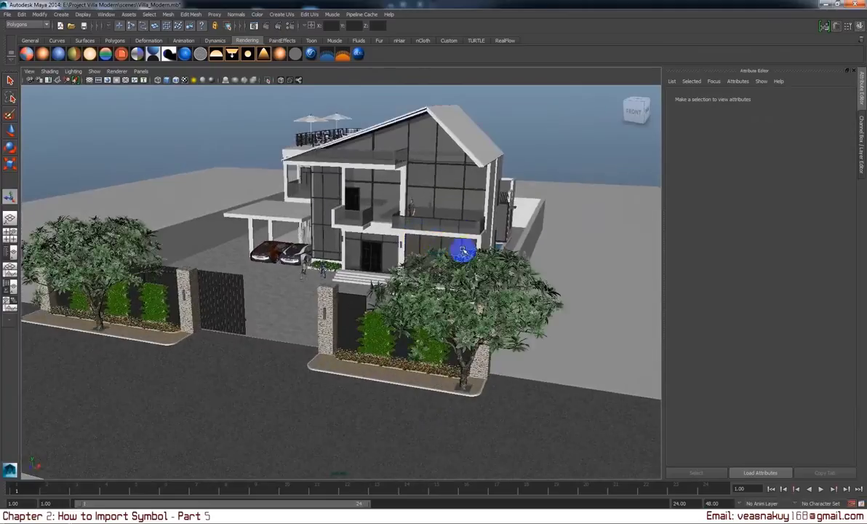
{"action": "scroll", "coordinate": [387, 264], "scroll_direction": "up", "scroll_amount": 2}
{"action": "left_click_drag", "start_coordinate": [387, 263], "coordinate": [418, 270], "text": "alt"}
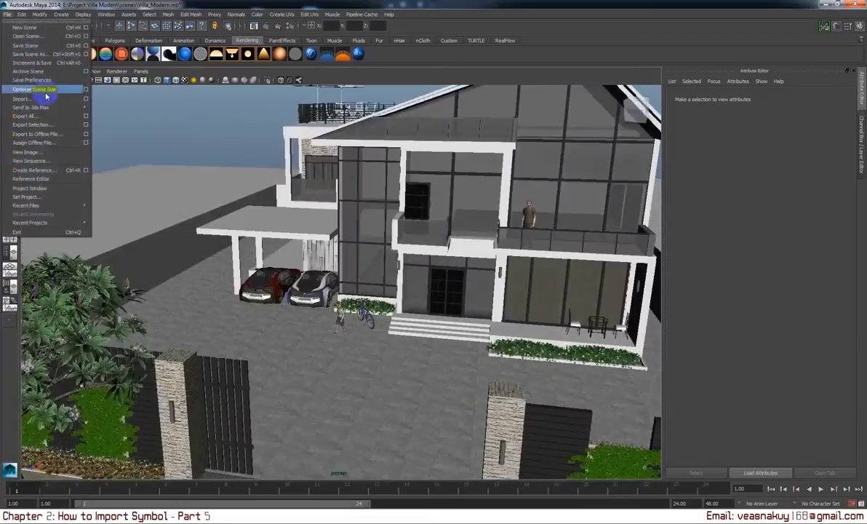
Step: Import the M18.mb scene file into the villa scene
{"action": "left_click", "coordinate": [21, 99]}
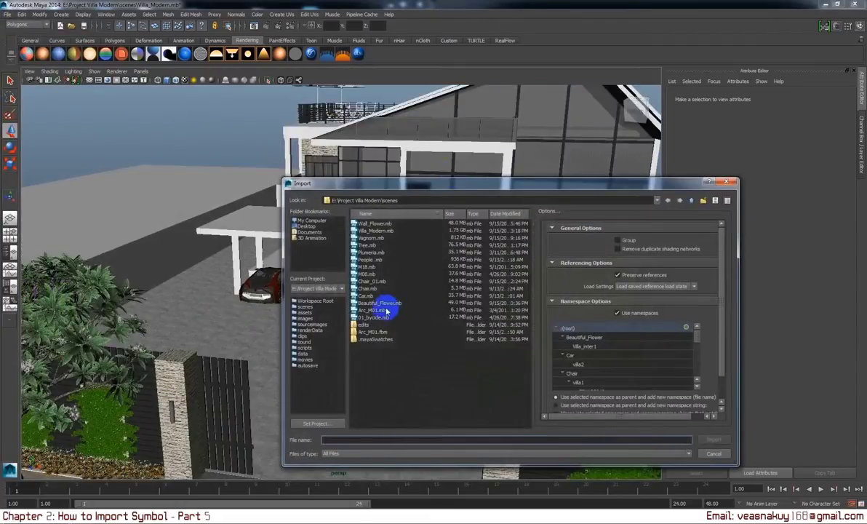
{"action": "left_click", "coordinate": [386, 311]}
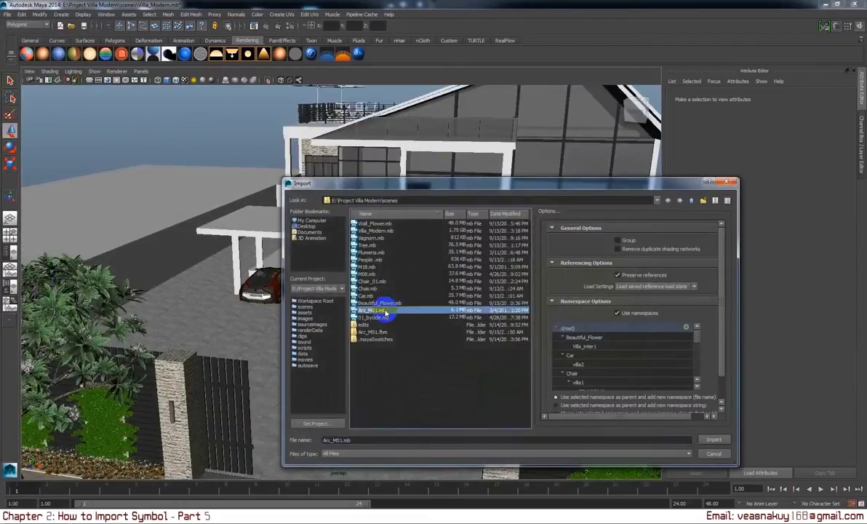
{"action": "left_click", "coordinate": [364, 267]}
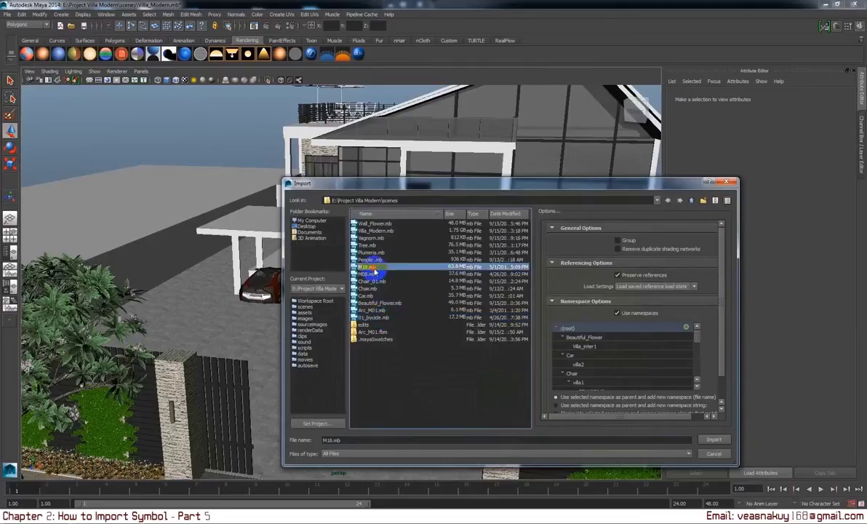
{"action": "left_click", "coordinate": [708, 439]}
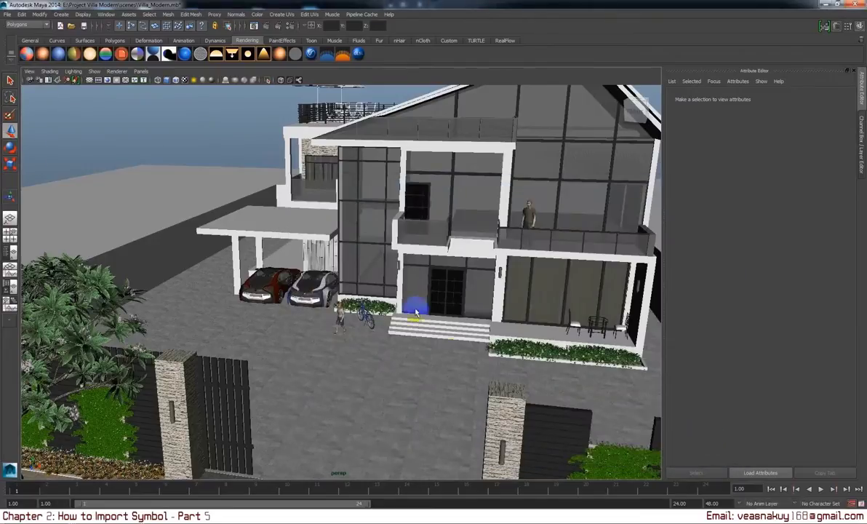
Step: Switch to wireframe and delete the oversized imported tree meshes
{"action": "key", "text": "4"}
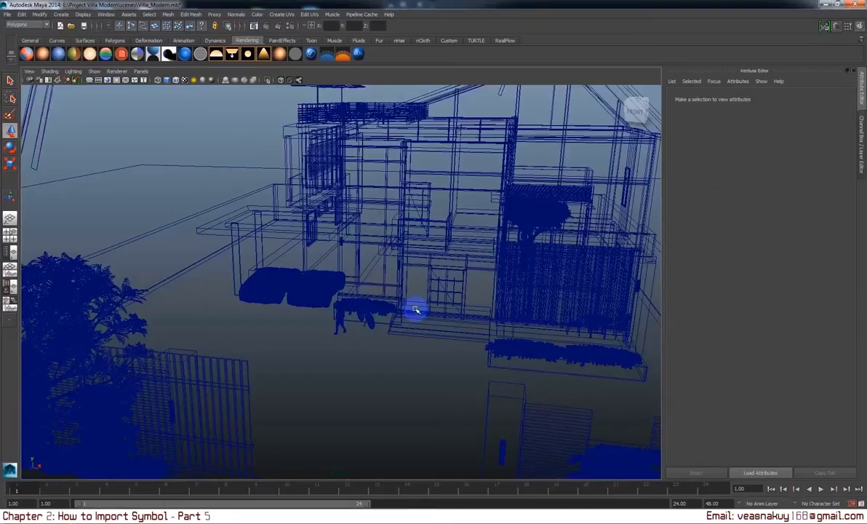
{"action": "scroll", "coordinate": [413, 305], "scroll_direction": "down", "scroll_amount": 5}
{"action": "scroll", "coordinate": [412, 306], "scroll_direction": "down", "scroll_amount": 5}
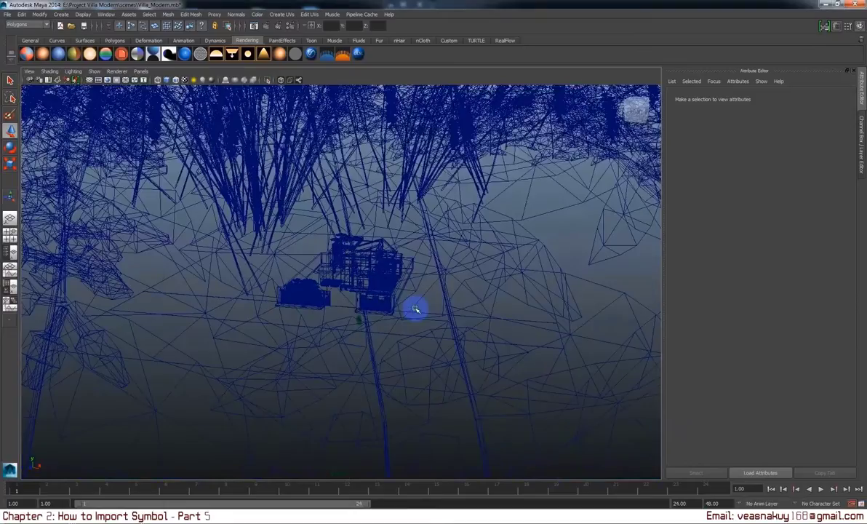
{"action": "left_click", "coordinate": [427, 190]}
{"action": "key", "text": "Delete"}
{"action": "scroll", "coordinate": [426, 192], "scroll_direction": "down", "scroll_amount": 3}
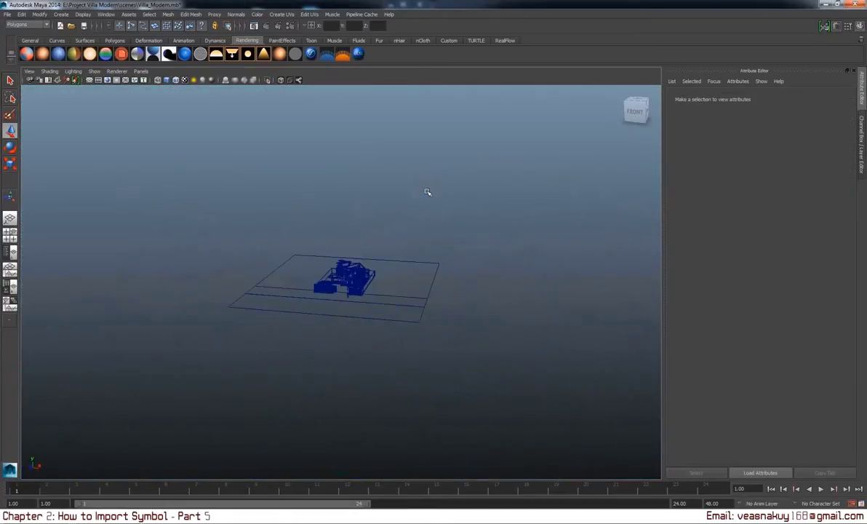
{"action": "scroll", "coordinate": [426, 191], "scroll_direction": "down", "scroll_amount": 3}
Step: Open the Import dialog and browse the model files
{"action": "left_click", "coordinate": [7, 14]}
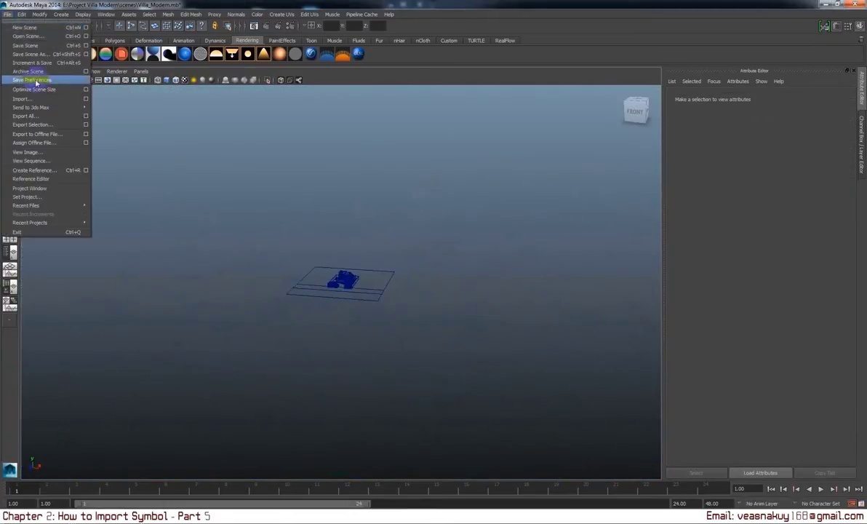
{"action": "left_click", "coordinate": [44, 104]}
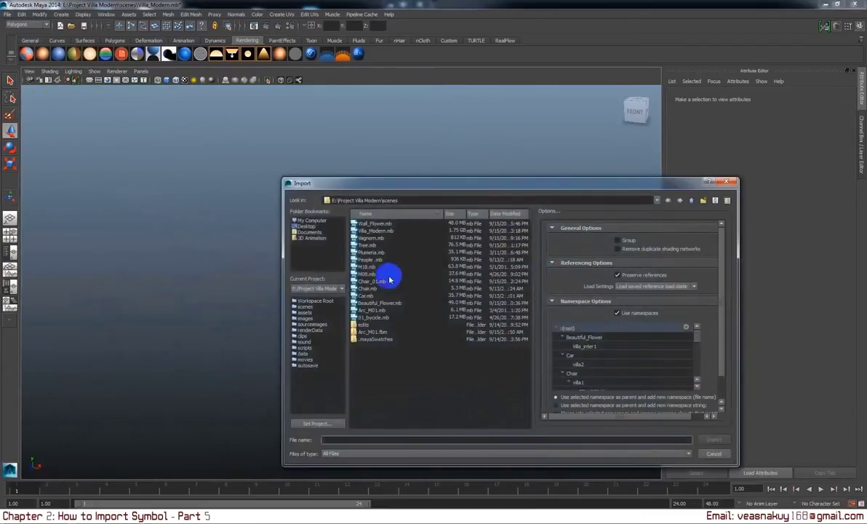
{"action": "scroll", "coordinate": [380, 276], "scroll_direction": "up", "scroll_amount": 3}
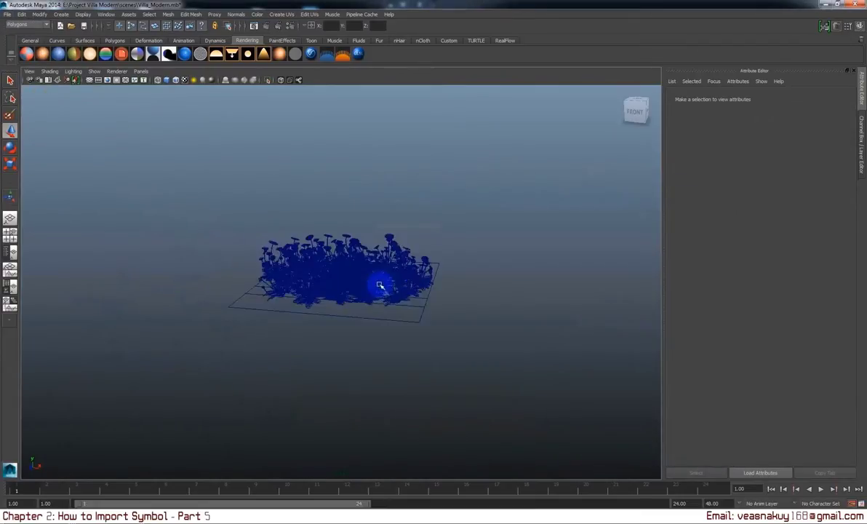
{"action": "left_click", "coordinate": [380, 283]}
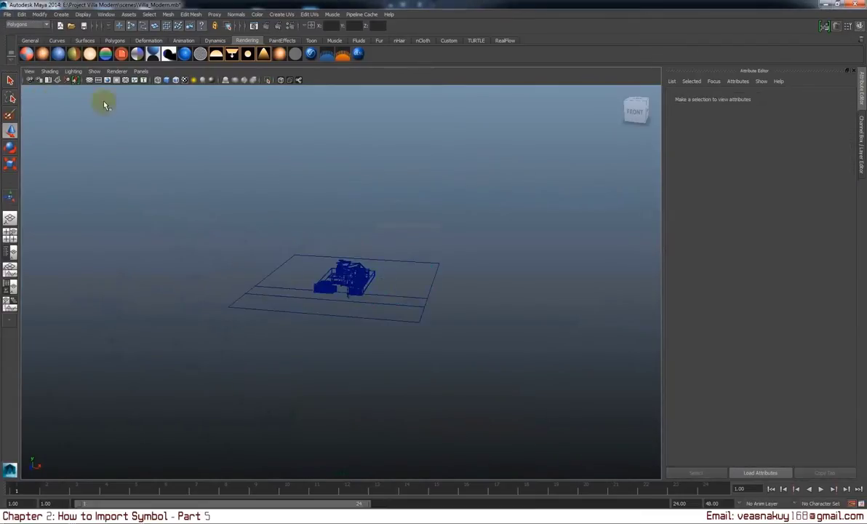
Step: Import Arc_M01.mb, dismiss the load-error warning, and frame and select the palm tree
{"action": "left_click", "coordinate": [7, 14]}
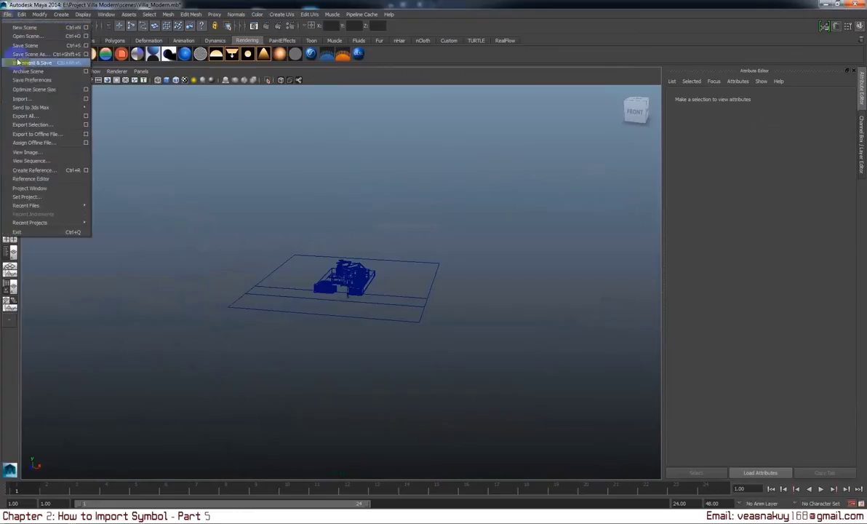
{"action": "left_click", "coordinate": [29, 97]}
{"action": "left_click", "coordinate": [373, 275]}
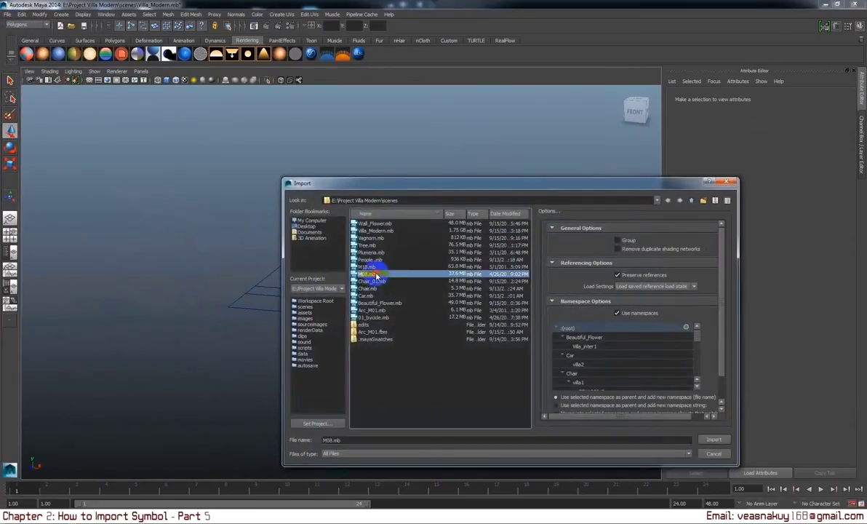
{"action": "left_click", "coordinate": [371, 289]}
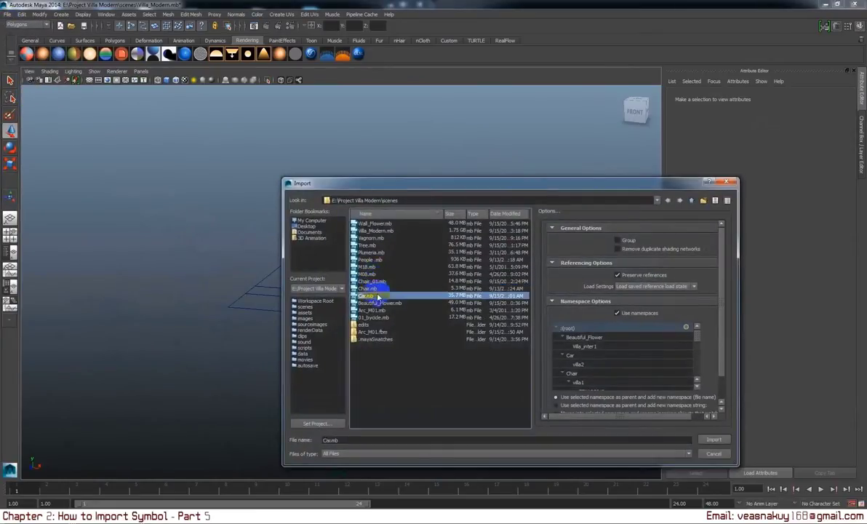
{"action": "left_click", "coordinate": [383, 311]}
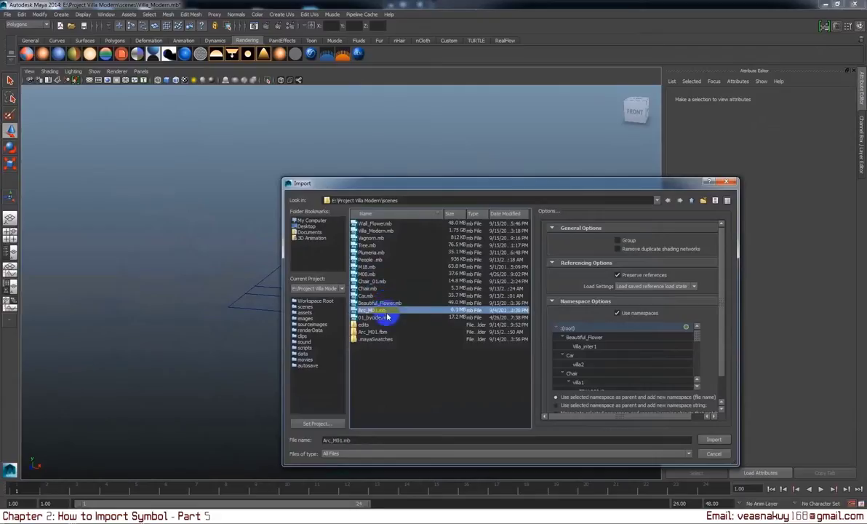
{"action": "left_click", "coordinate": [387, 317]}
{"action": "left_click", "coordinate": [386, 311]}
{"action": "double_click", "coordinate": [387, 311]}
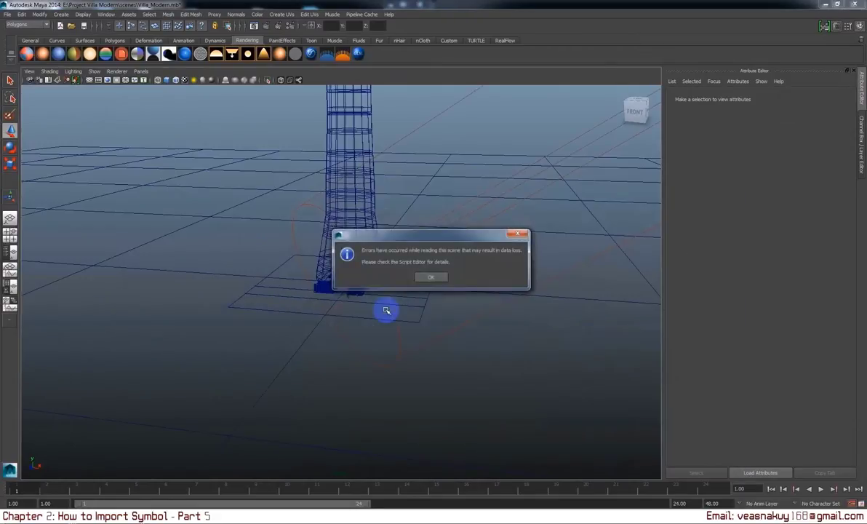
{"action": "left_click", "coordinate": [432, 279]}
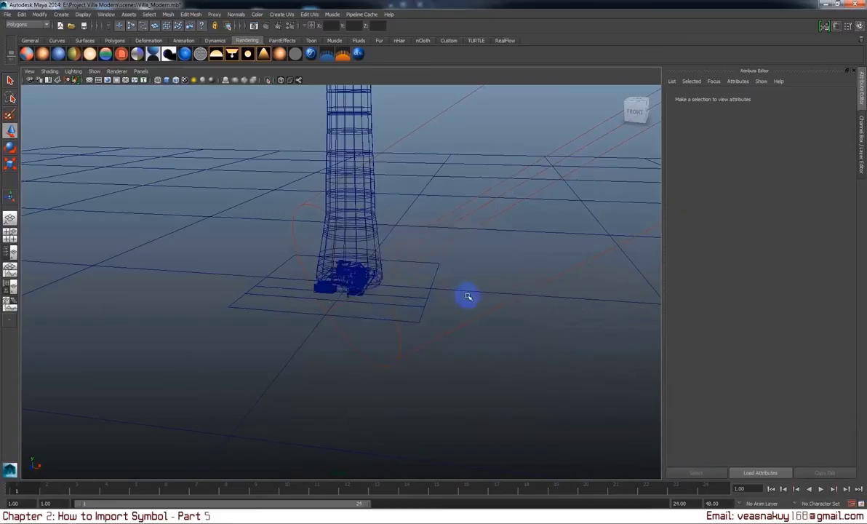
{"action": "key", "text": "a"}
{"action": "left_click", "coordinate": [554, 156]}
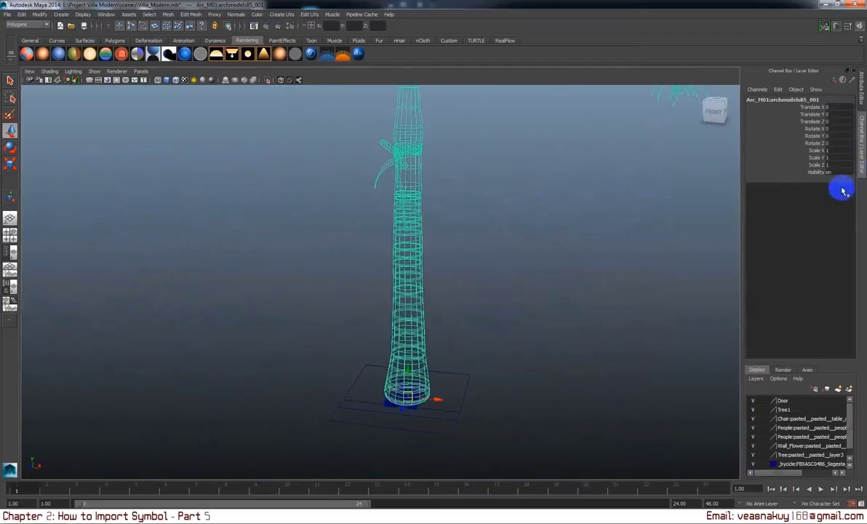
Step: Scale the palm tree down to 0.01 on all three axes in the Channel Box
{"action": "left_click_drag", "start_coordinate": [840, 155], "coordinate": [841, 165]}
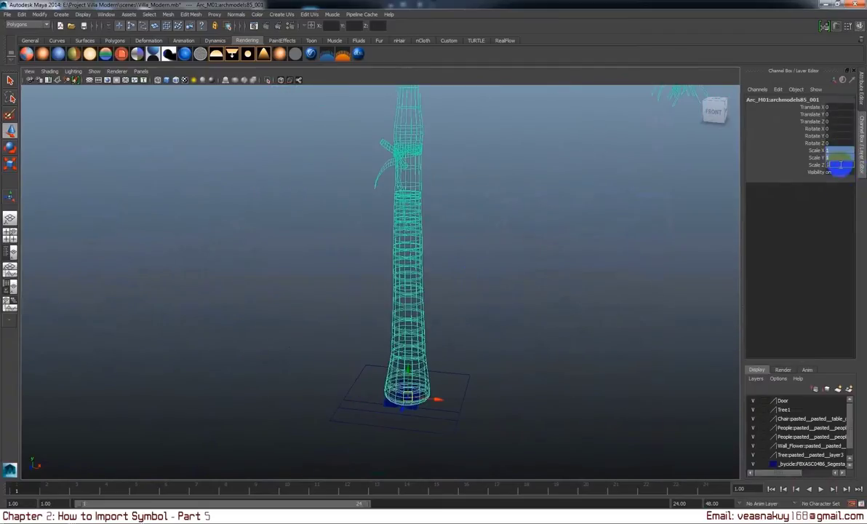
{"action": "key", "text": "Return"}
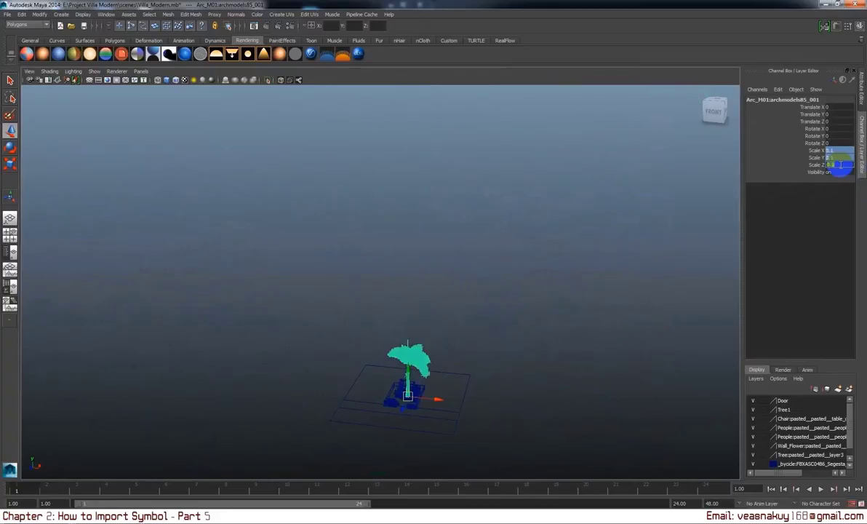
{"action": "key", "text": "Return"}
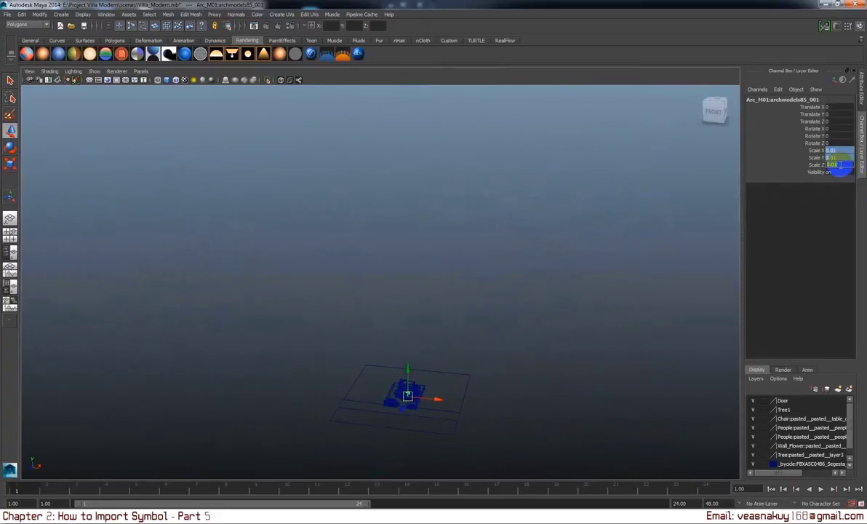
{"action": "mouse_move", "coordinate": [641, 297]}
{"action": "left_mouse_down", "text": "alt"}
{"action": "mouse_move", "coordinate": [578, 342]}
{"action": "mouse_move", "coordinate": [467, 329]}
{"action": "left_mouse_up", "text": "alt"}
{"action": "key", "text": "f"}
Step: In the top view, move the palm beside the front gate and enlarge it slightly
{"action": "key", "text": "space"}
{"action": "scroll", "coordinate": [482, 331], "scroll_direction": "down", "scroll_amount": 3}
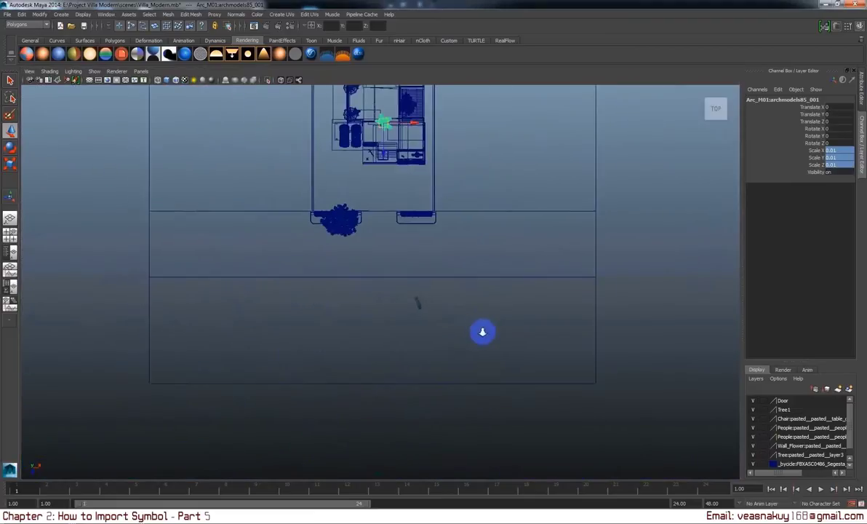
{"action": "scroll", "coordinate": [480, 331], "scroll_direction": "down", "scroll_amount": 3}
{"action": "scroll", "coordinate": [457, 287], "scroll_direction": "down", "scroll_amount": 2}
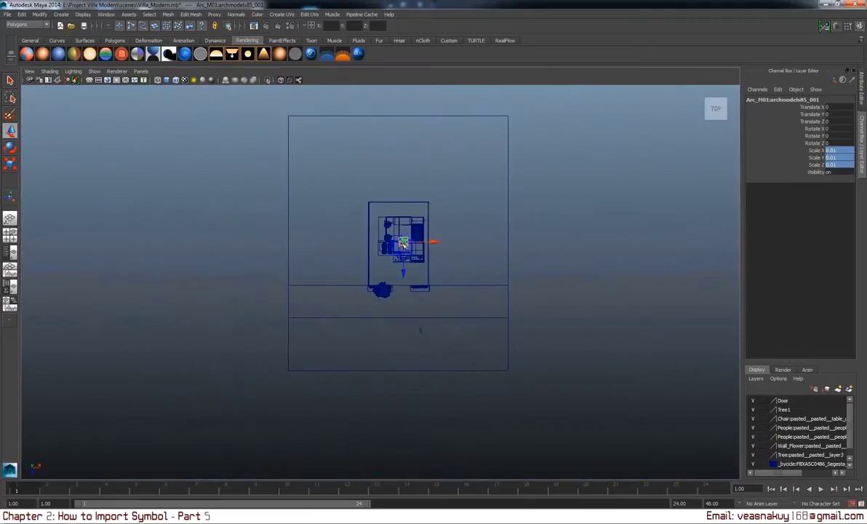
{"action": "left_click_drag", "start_coordinate": [404, 245], "coordinate": [382, 292]}
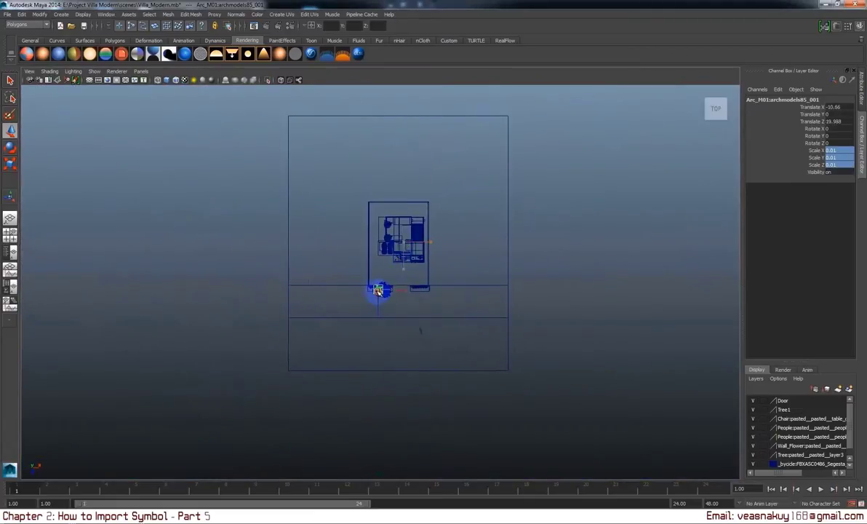
{"action": "key", "text": "r"}
{"action": "left_click_drag", "start_coordinate": [378, 290], "coordinate": [397, 297]}
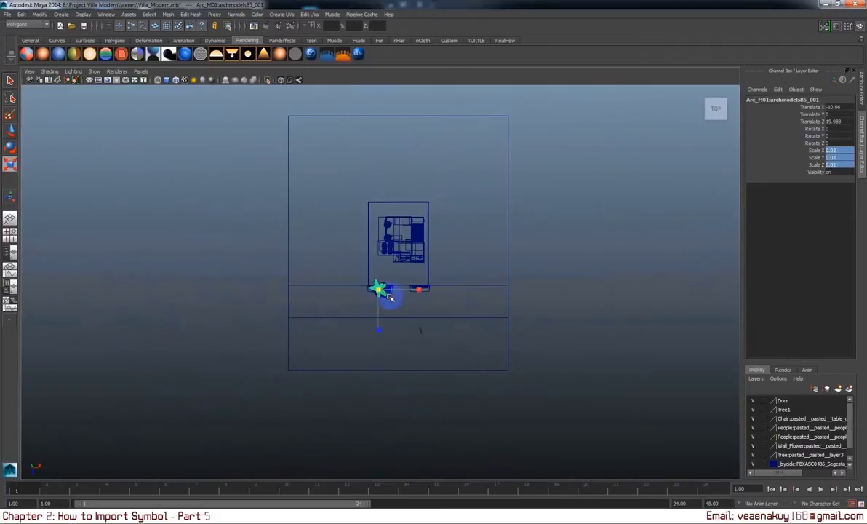
{"action": "key", "text": "w"}
{"action": "mouse_move", "coordinate": [379, 290]}
{"action": "left_mouse_down"}
{"action": "mouse_move", "coordinate": [302, 264]}
{"action": "mouse_move", "coordinate": [366, 278]}
{"action": "mouse_move", "coordinate": [391, 214]}
{"action": "left_mouse_up"}
Step: Return to perspective with smooth shading and frame the palm tree
{"action": "key", "text": "space"}
{"action": "key", "text": "f"}
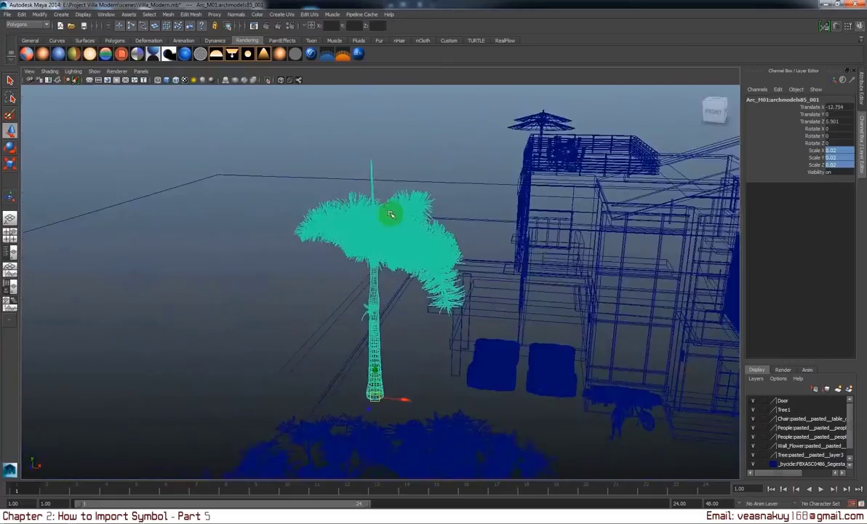
{"action": "right_click_drag", "start_coordinate": [430, 345], "coordinate": [414, 360], "text": "alt"}
{"action": "left_click_drag", "start_coordinate": [413, 361], "coordinate": [415, 362], "text": "alt"}
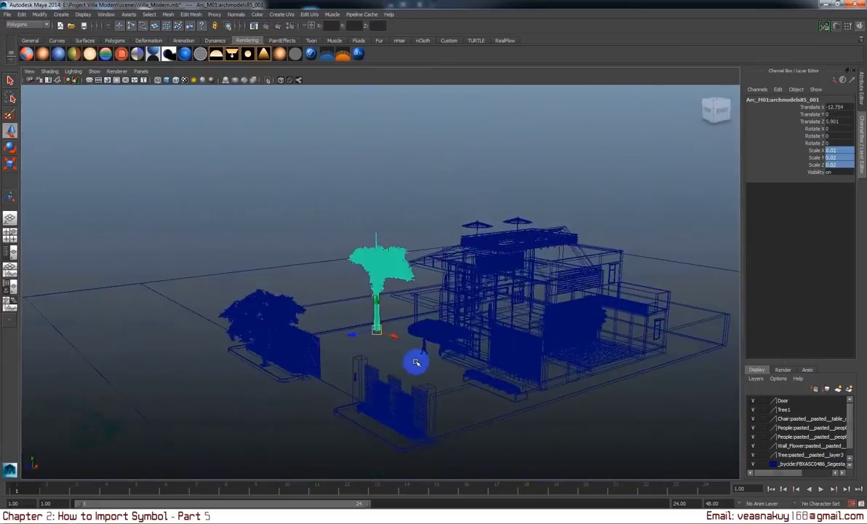
{"action": "key", "text": "5"}
{"action": "key", "text": "f"}
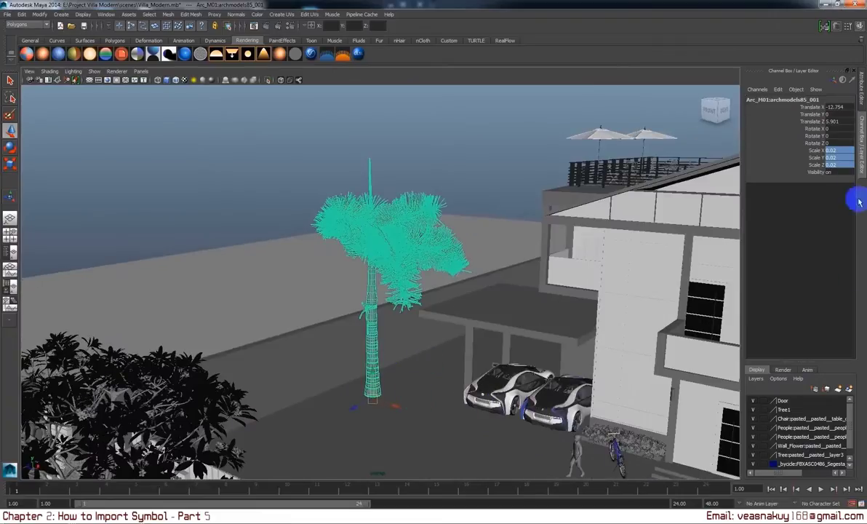
Step: Reset the palm's scale to 0.01, then set it to 0.015
{"action": "left_click", "coordinate": [842, 167]}
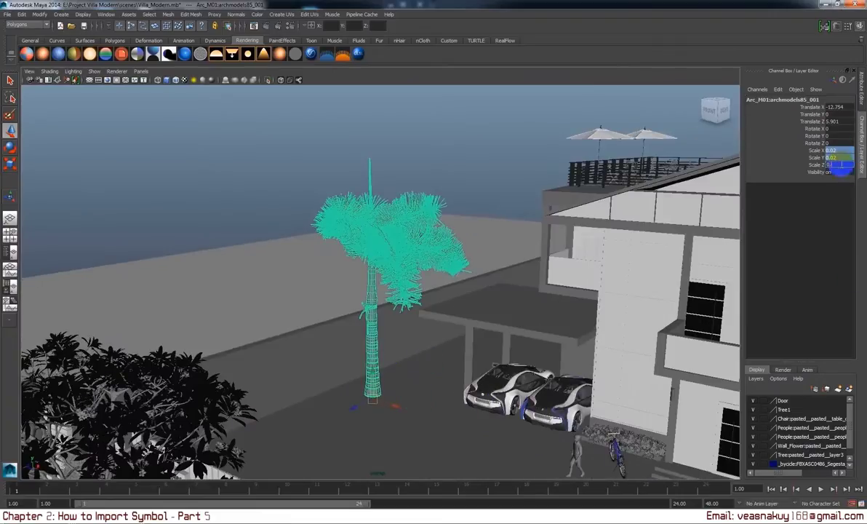
{"action": "key", "text": "Return"}
{"action": "left_click_drag", "start_coordinate": [465, 251], "coordinate": [435, 355], "text": "alt"}
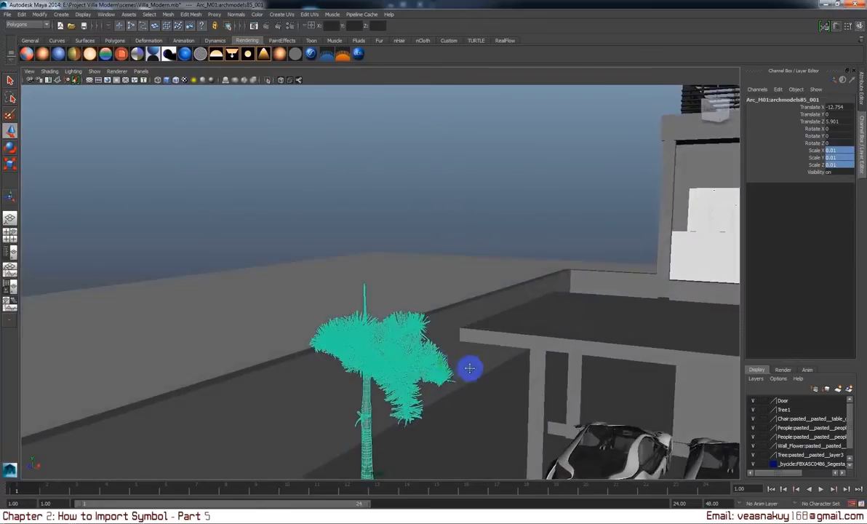
{"action": "mouse_move", "coordinate": [469, 369]}
{"action": "middle_mouse_down", "text": "alt"}
{"action": "mouse_move", "coordinate": [469, 265]}
{"action": "mouse_move", "coordinate": [510, 293]}
{"action": "middle_mouse_up", "text": "alt"}
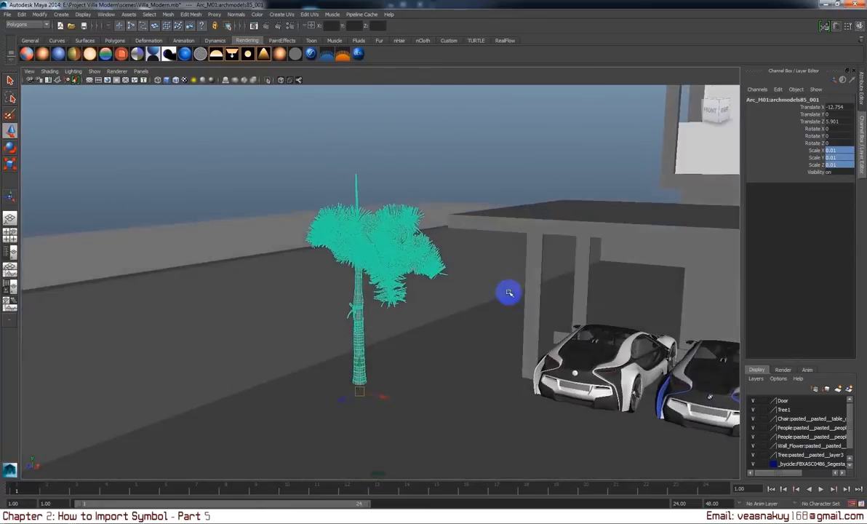
{"action": "left_click", "coordinate": [836, 157]}
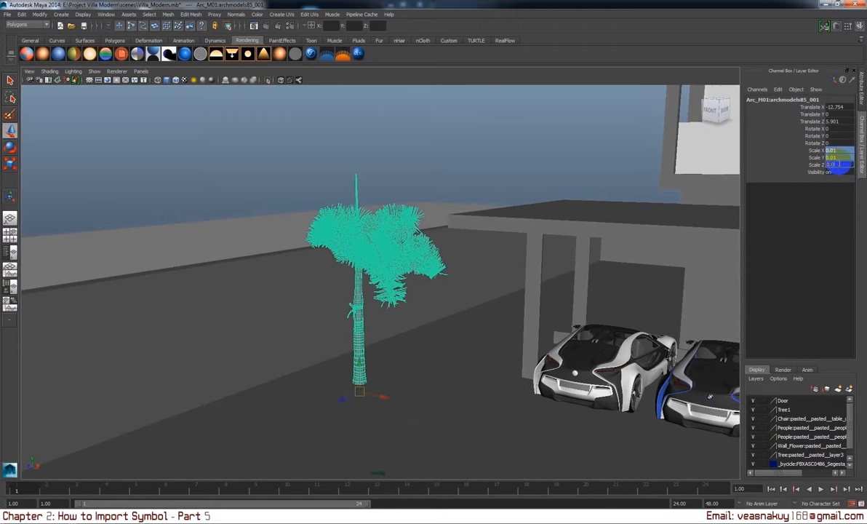
{"action": "type", "text": "15"}
{"action": "key", "text": "Return"}
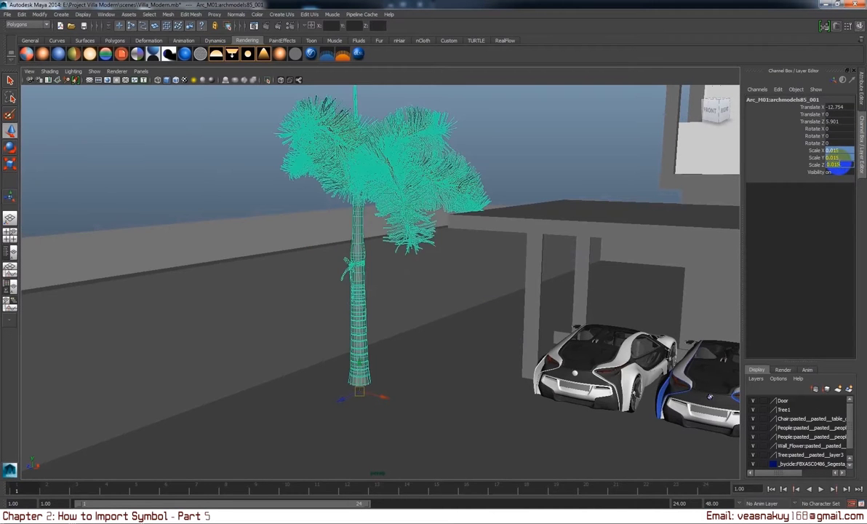
Step: Raise the palm slightly, nudge it to X -13.393, and view through Arc_M01:camera1
{"action": "left_click_drag", "start_coordinate": [639, 228], "coordinate": [387, 300], "text": "alt"}
{"action": "right_click_drag", "start_coordinate": [387, 300], "coordinate": [348, 320], "text": "alt"}
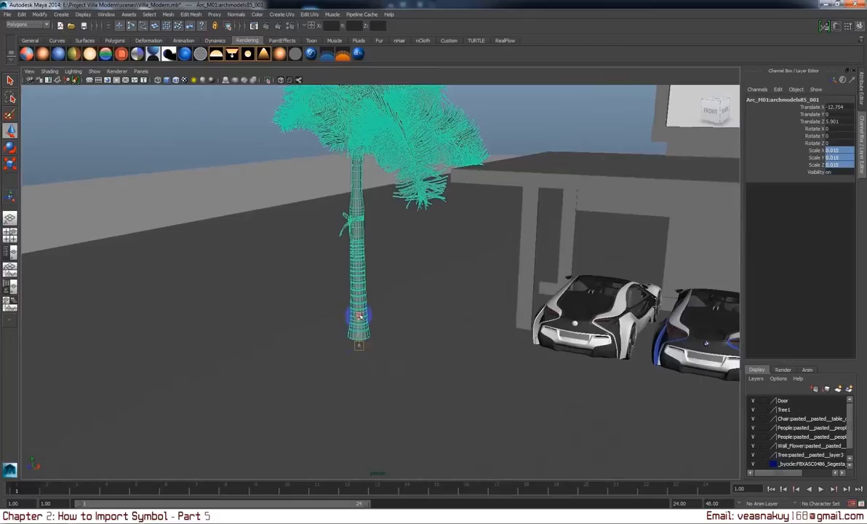
{"action": "left_click_drag", "start_coordinate": [358, 315], "coordinate": [358, 306]}
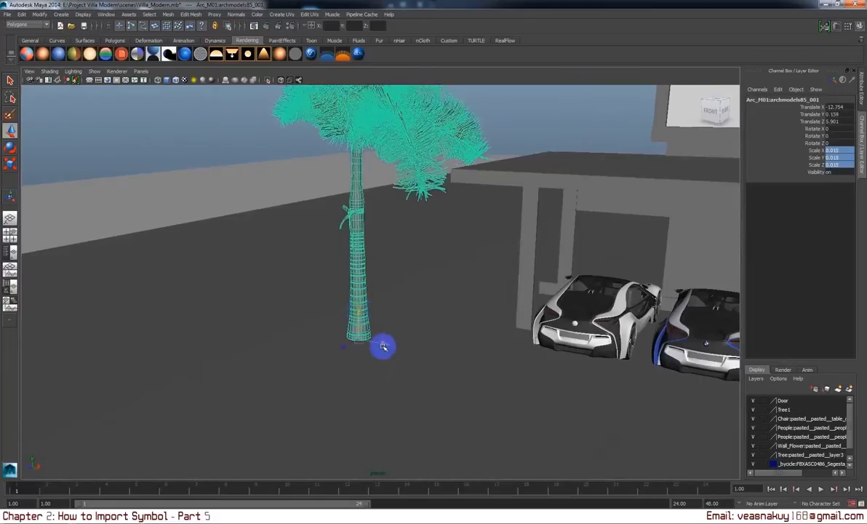
{"action": "left_click_drag", "start_coordinate": [384, 346], "coordinate": [361, 339]}
{"action": "scroll", "coordinate": [368, 336], "scroll_direction": "down", "scroll_amount": 5}
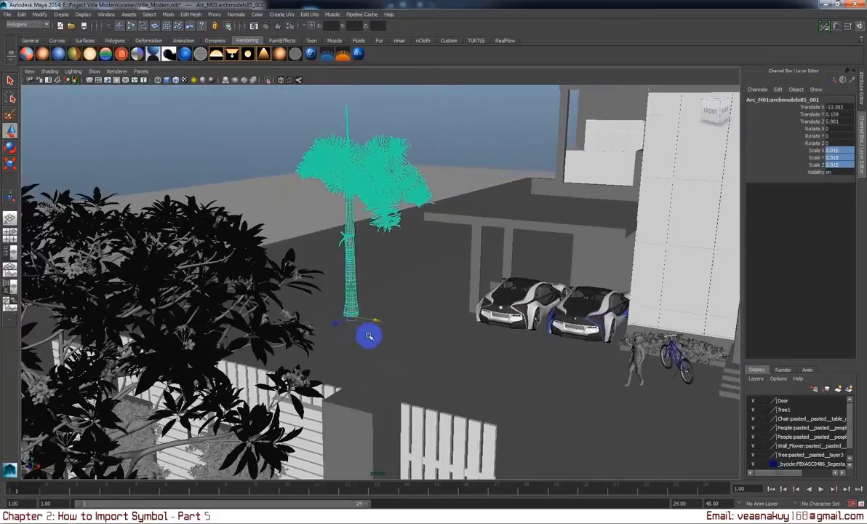
{"action": "left_click", "coordinate": [141, 71]}
Step: Look through the render camera camera1 to see the framed house
{"action": "left_click", "coordinate": [206, 82]}
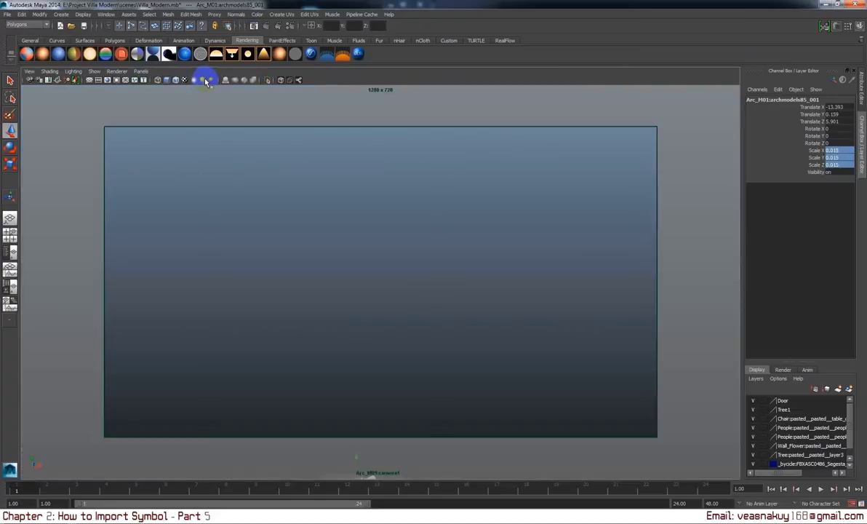
{"action": "left_click", "coordinate": [140, 71]}
{"action": "mouse_move", "coordinate": [165, 80]}
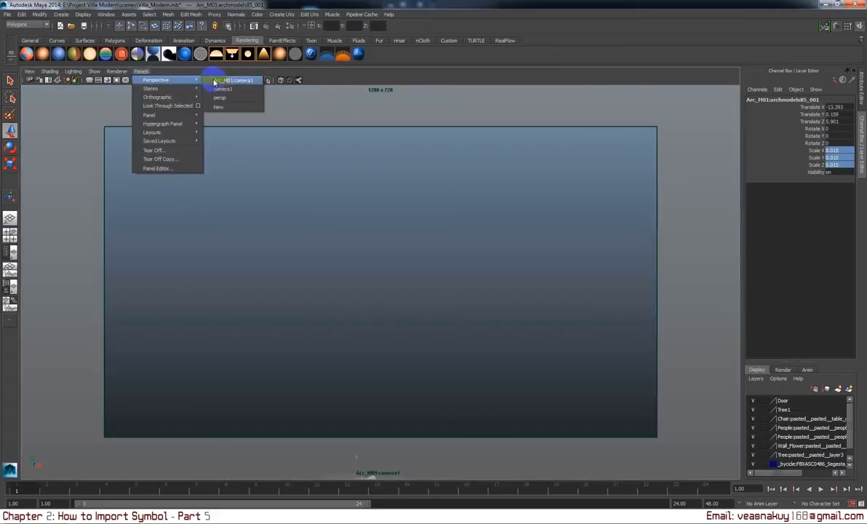
{"action": "left_click", "coordinate": [215, 82]}
{"action": "left_click", "coordinate": [30, 79]}
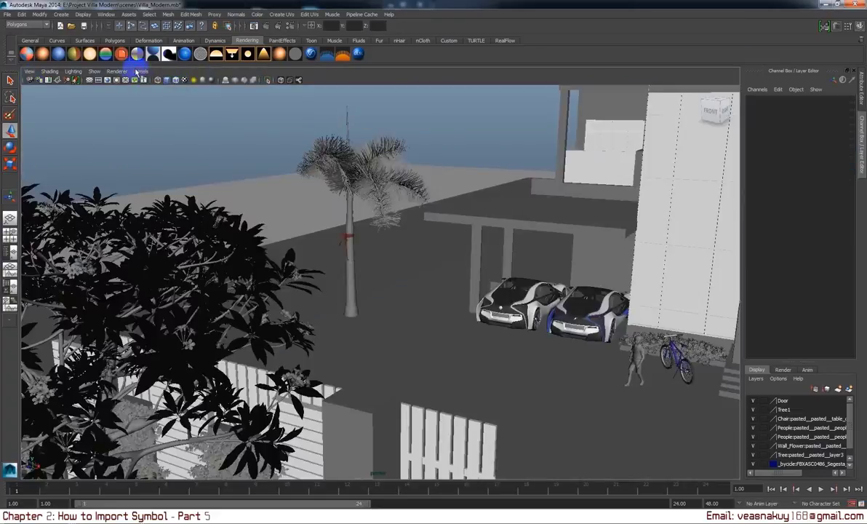
{"action": "left_click", "coordinate": [140, 71]}
{"action": "mouse_move", "coordinate": [166, 80]}
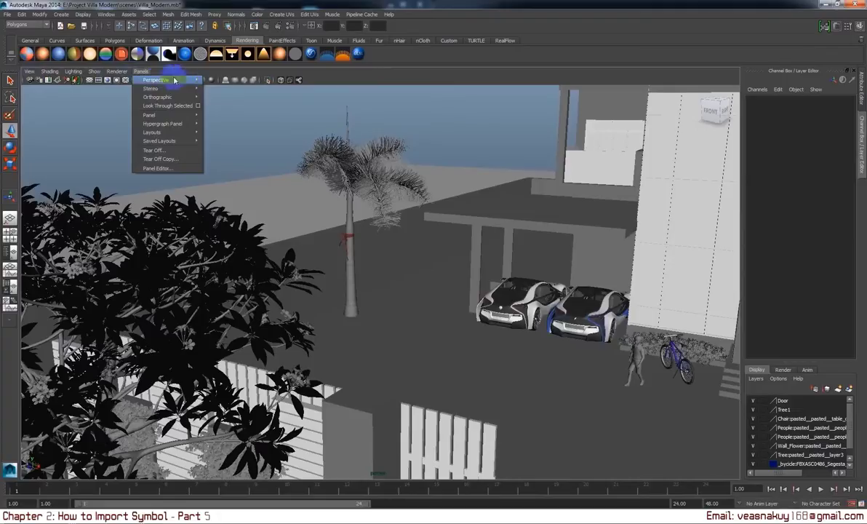
{"action": "left_click", "coordinate": [224, 82]}
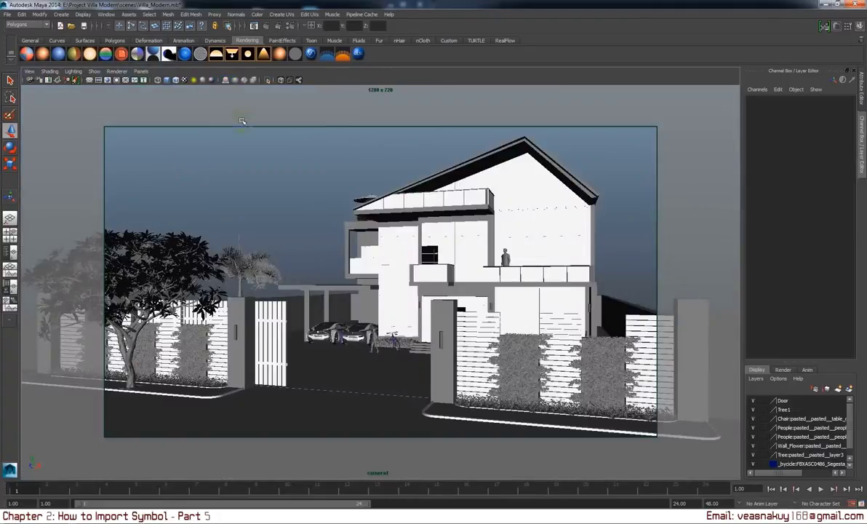
Step: Select the gate palm's parent group and shrink it slightly
{"action": "left_click", "coordinate": [256, 263]}
{"action": "key", "text": "Up"}
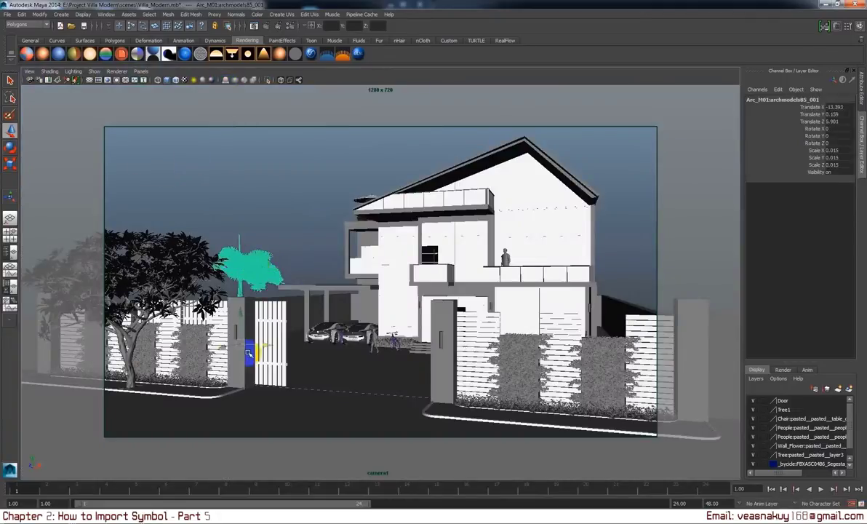
{"action": "left_click_drag", "start_coordinate": [237, 342], "coordinate": [239, 343]}
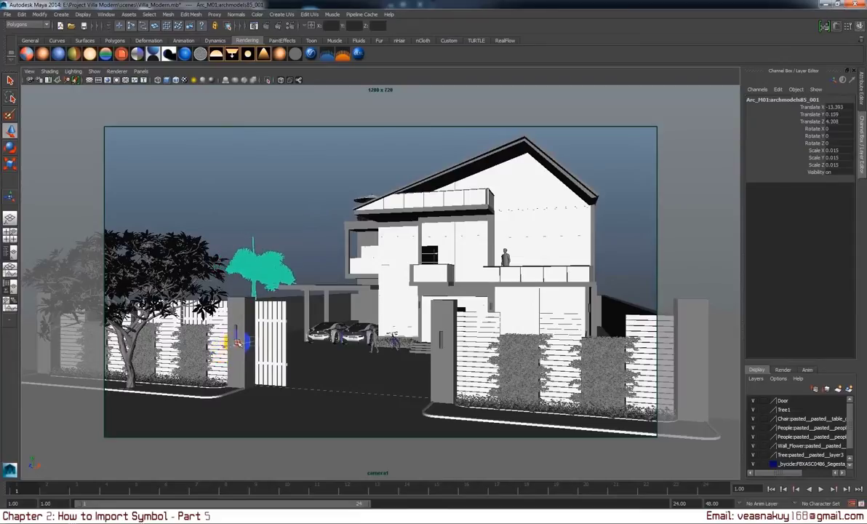
{"action": "left_click", "coordinate": [289, 221]}
{"action": "left_click", "coordinate": [276, 267]}
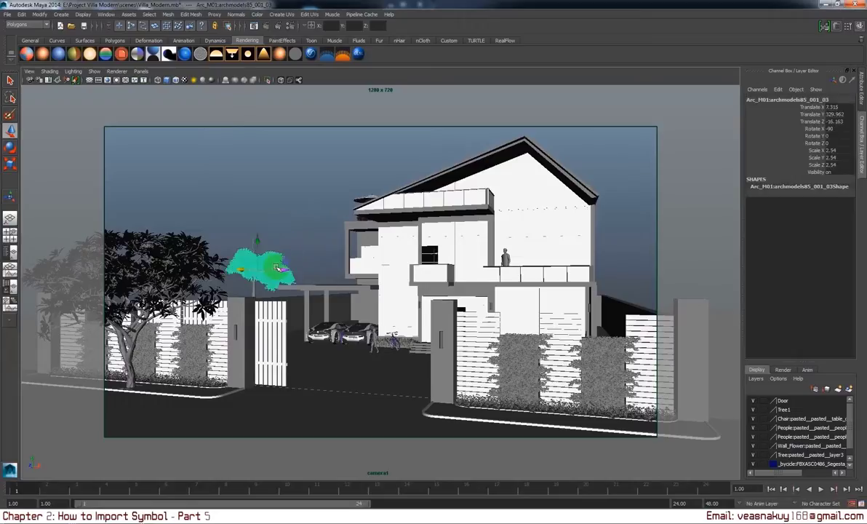
{"action": "key", "text": "Up"}
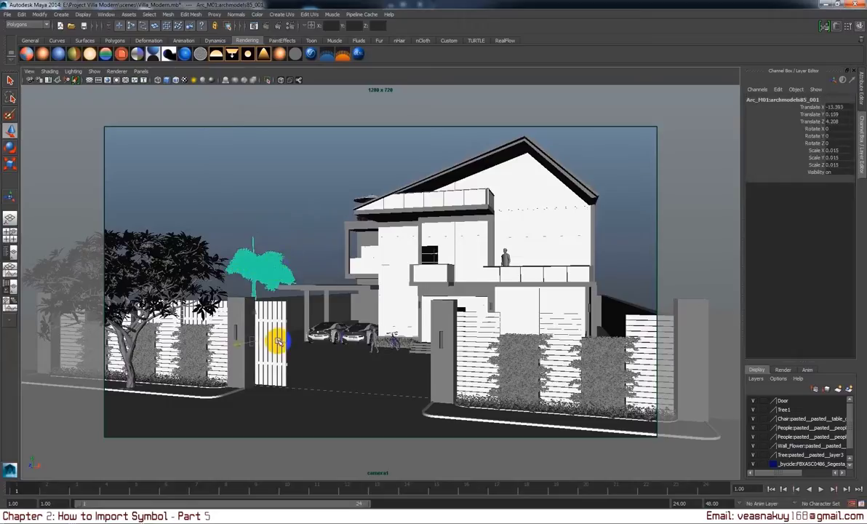
{"action": "key", "text": "w"}
{"action": "left_click_drag", "start_coordinate": [255, 341], "coordinate": [240, 335]}
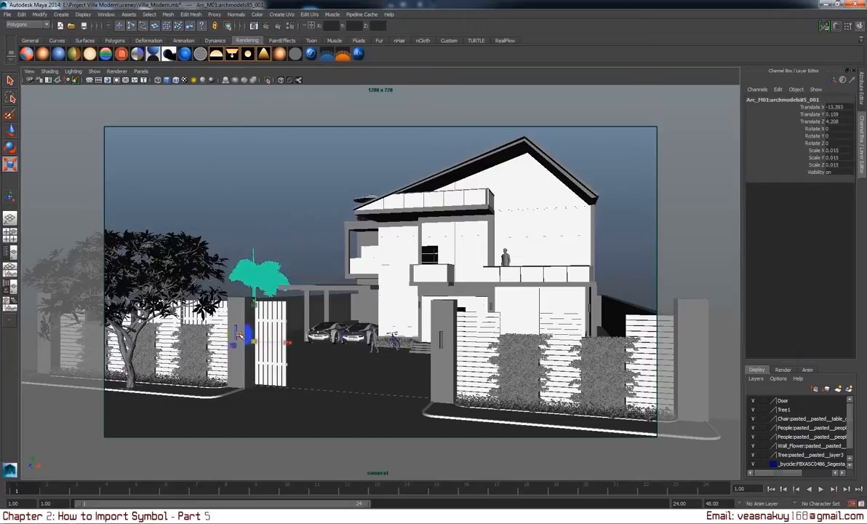
Step: Move the palm just behind the gate, then duplicate it and shift the copy toward the carport
{"action": "key", "text": "w"}
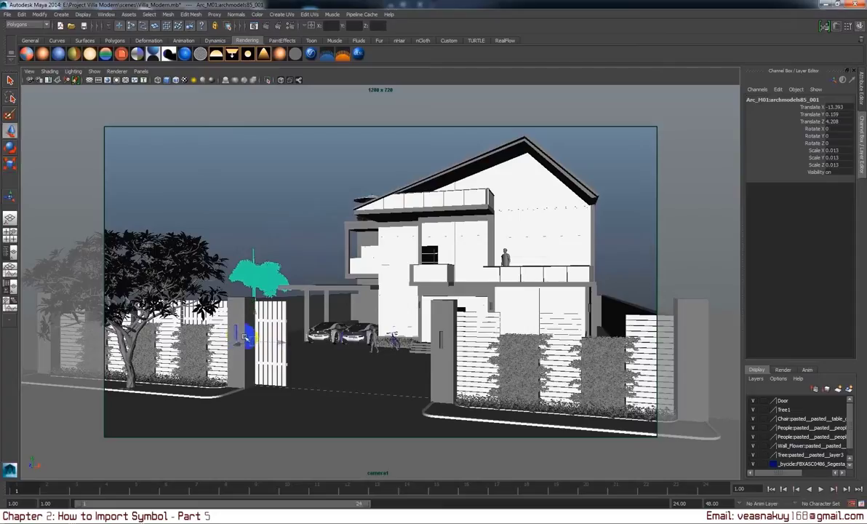
{"action": "mouse_move", "coordinate": [247, 340]}
{"action": "left_mouse_down"}
{"action": "mouse_move", "coordinate": [276, 330]}
{"action": "mouse_move", "coordinate": [260, 340]}
{"action": "left_mouse_up"}
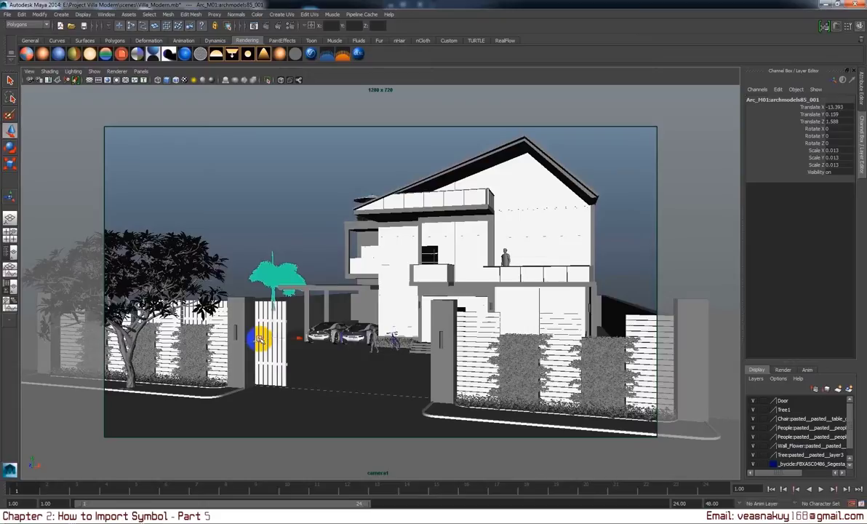
{"action": "key", "text": "ctrl+d"}
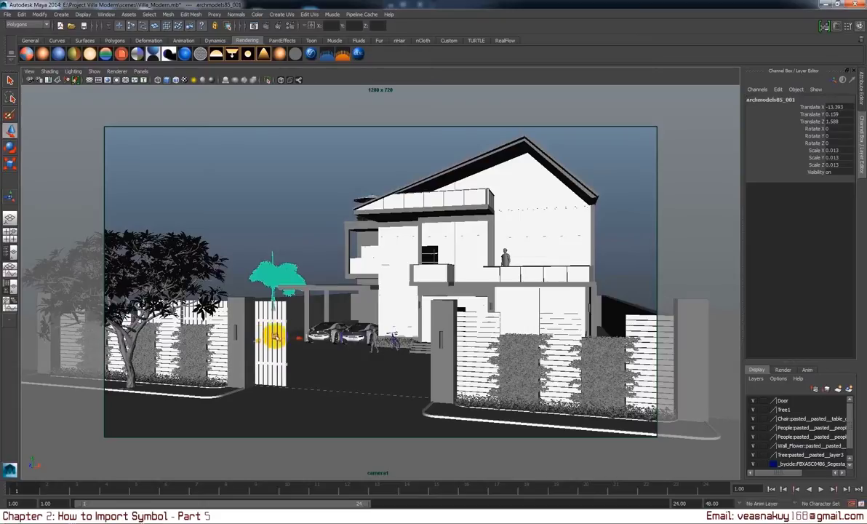
{"action": "mouse_move", "coordinate": [279, 331]}
{"action": "left_mouse_down"}
{"action": "mouse_move", "coordinate": [309, 333]}
{"action": "mouse_move", "coordinate": [312, 314]}
{"action": "left_mouse_up"}
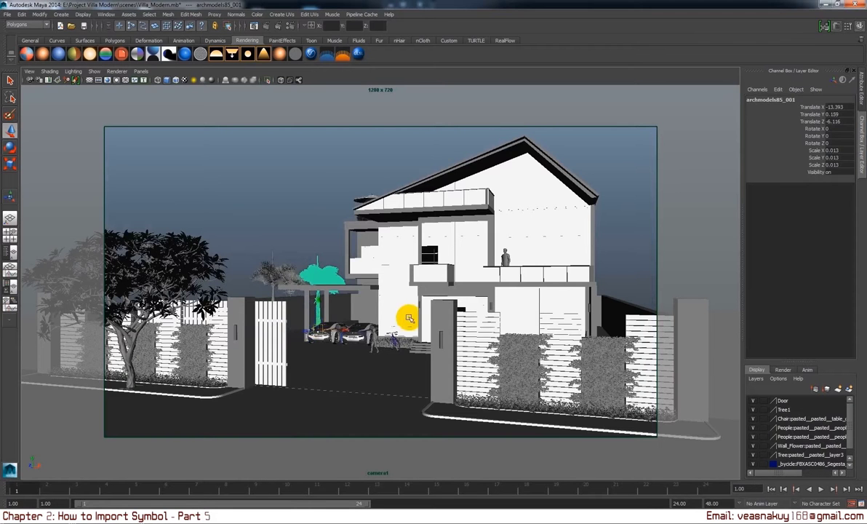
Step: Switch to perspective, then move and rotate the palm copy along the side wall
{"action": "key", "text": "space"}
{"action": "mouse_move", "coordinate": [407, 310]}
{"action": "left_mouse_down"}
{"action": "mouse_move", "coordinate": [420, 255]}
{"action": "mouse_move", "coordinate": [409, 358]}
{"action": "left_mouse_up"}
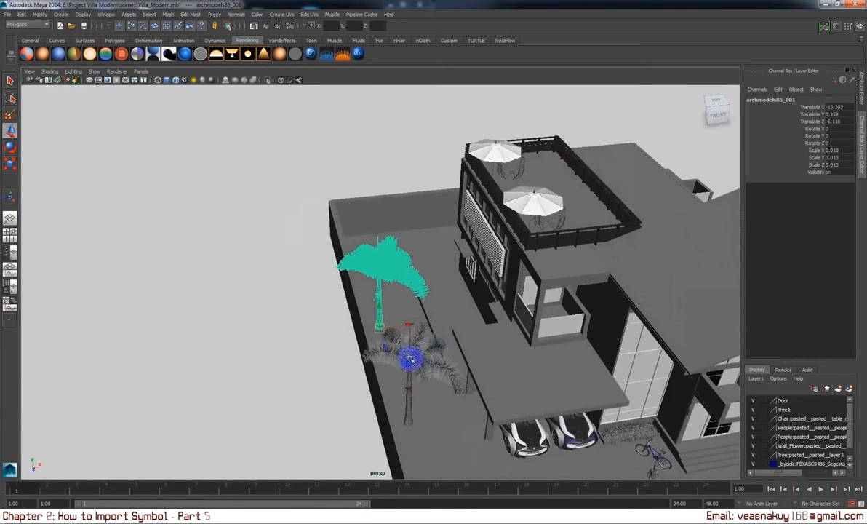
{"action": "mouse_move", "coordinate": [387, 348]}
{"action": "left_mouse_down"}
{"action": "mouse_move", "coordinate": [400, 377]}
{"action": "mouse_move", "coordinate": [458, 374]}
{"action": "mouse_move", "coordinate": [413, 364]}
{"action": "left_mouse_up"}
{"action": "key", "text": "e"}
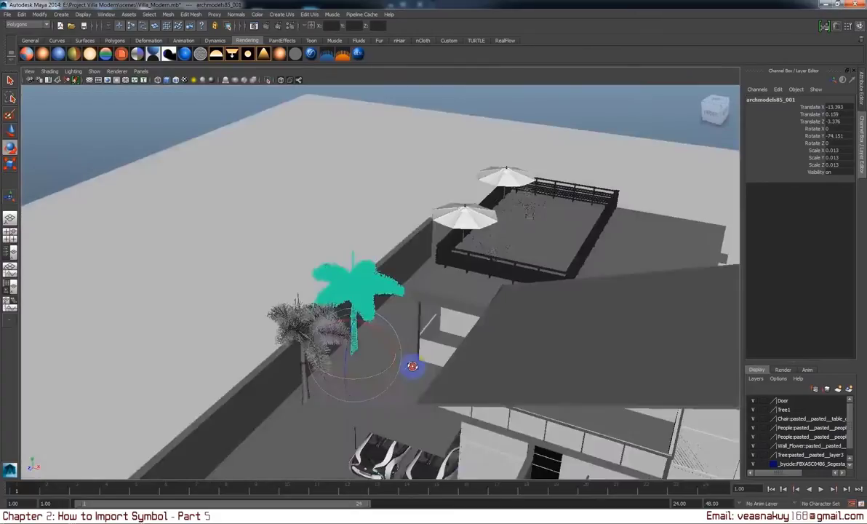
{"action": "key", "text": "w"}
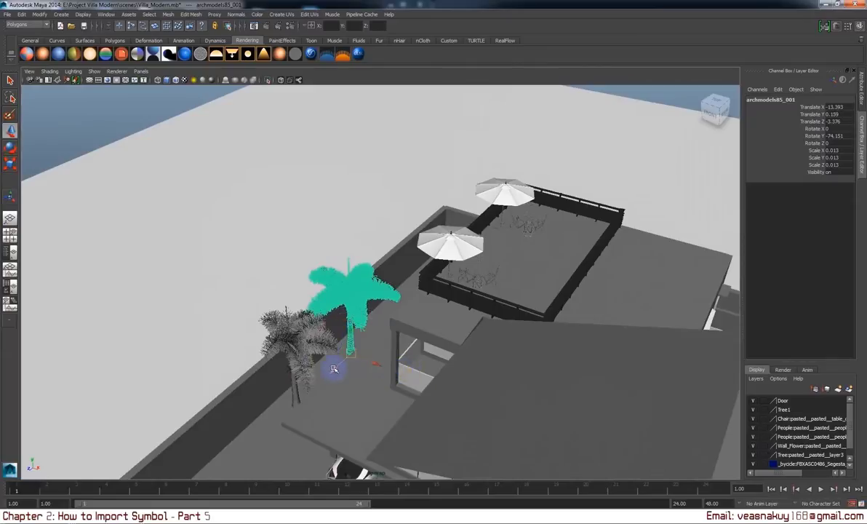
{"action": "mouse_move", "coordinate": [334, 369]}
{"action": "left_mouse_down"}
{"action": "mouse_move", "coordinate": [379, 355]}
{"action": "mouse_move", "coordinate": [500, 384]}
{"action": "mouse_move", "coordinate": [508, 373]}
{"action": "mouse_move", "coordinate": [490, 377]}
{"action": "mouse_move", "coordinate": [369, 331]}
{"action": "mouse_move", "coordinate": [323, 332]}
{"action": "mouse_move", "coordinate": [430, 320]}
{"action": "mouse_move", "coordinate": [407, 329]}
{"action": "mouse_move", "coordinate": [408, 310]}
{"action": "mouse_move", "coordinate": [436, 303]}
{"action": "mouse_move", "coordinate": [446, 375]}
{"action": "mouse_move", "coordinate": [471, 369]}
{"action": "mouse_move", "coordinate": [472, 383]}
{"action": "left_mouse_up"}
{"action": "key", "text": "e"}
{"action": "key", "text": "w"}
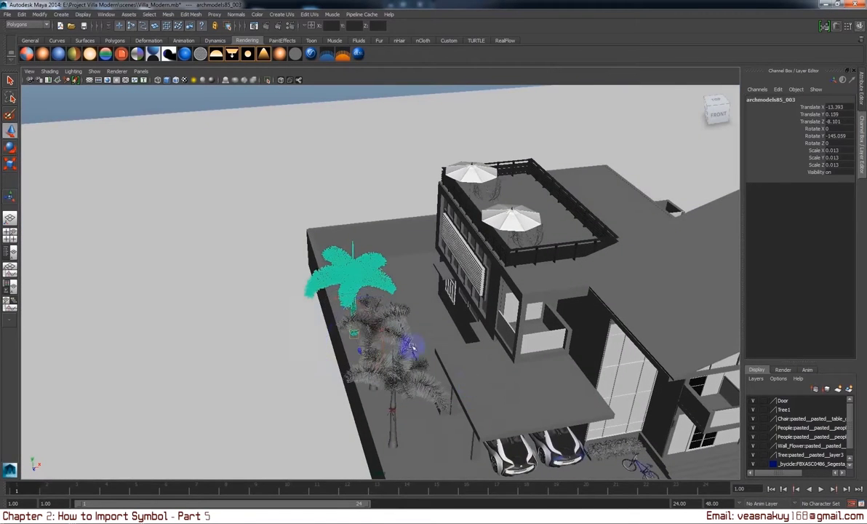
Step: Place the palm against the far side wall at X 9.94 and orbit to check it
{"action": "left_click_drag", "start_coordinate": [373, 329], "coordinate": [701, 303]}
{"action": "mouse_move", "coordinate": [602, 319]}
{"action": "left_mouse_down", "text": "alt"}
{"action": "mouse_move", "coordinate": [277, 277]}
{"action": "mouse_move", "coordinate": [357, 306]}
{"action": "mouse_move", "coordinate": [345, 308]}
{"action": "mouse_move", "coordinate": [474, 304]}
{"action": "mouse_move", "coordinate": [487, 322]}
{"action": "mouse_move", "coordinate": [499, 292]}
{"action": "mouse_move", "coordinate": [504, 297]}
{"action": "left_mouse_up", "text": "alt"}
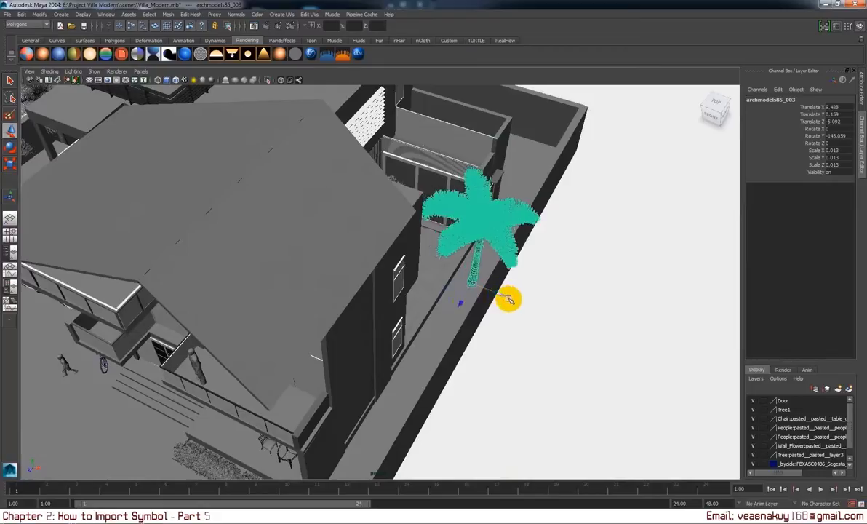
{"action": "key", "text": "f"}
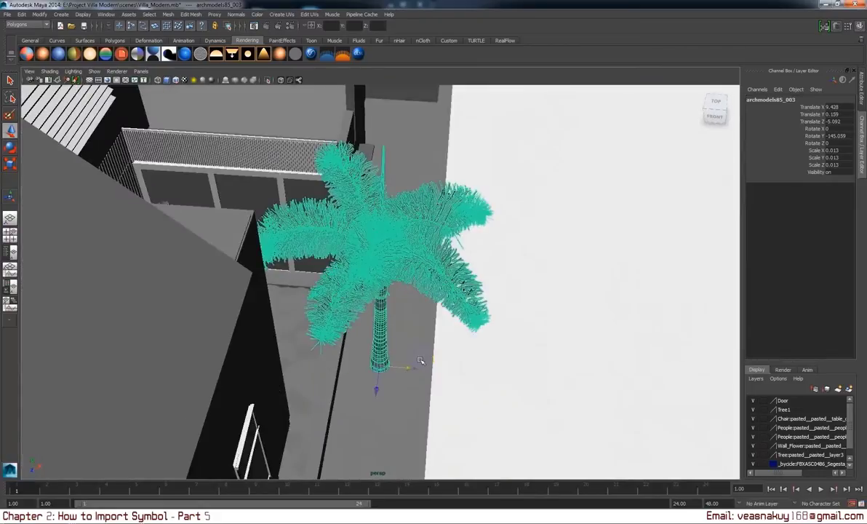
{"action": "left_click_drag", "start_coordinate": [410, 369], "coordinate": [441, 362], "text": "alt"}
{"action": "middle_click_drag", "start_coordinate": [442, 361], "coordinate": [437, 359]}
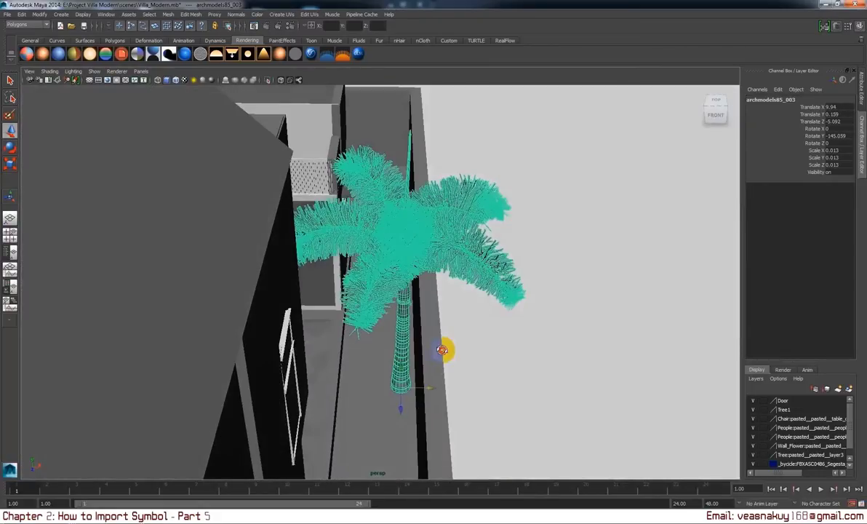
{"action": "mouse_move", "coordinate": [441, 350]}
{"action": "left_mouse_down", "text": "alt"}
{"action": "mouse_move", "coordinate": [393, 409]}
{"action": "mouse_move", "coordinate": [401, 381]}
{"action": "mouse_move", "coordinate": [358, 387]}
{"action": "mouse_move", "coordinate": [417, 373]}
{"action": "mouse_move", "coordinate": [281, 405]}
{"action": "mouse_move", "coordinate": [233, 406]}
{"action": "mouse_move", "coordinate": [243, 406]}
{"action": "left_mouse_up", "text": "alt"}
{"action": "left_click_drag", "start_coordinate": [427, 336], "coordinate": [457, 325], "text": "alt"}
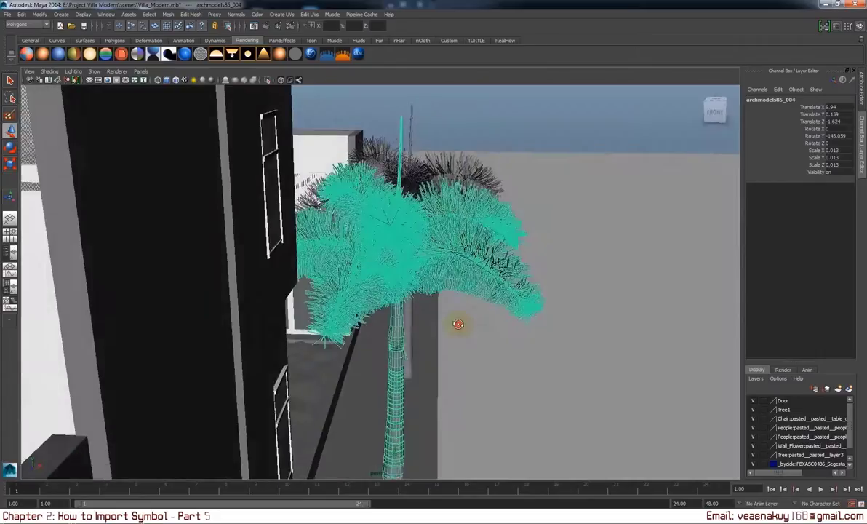
Step: Look through the render camera camera1 and clear the selection
{"action": "left_click", "coordinate": [144, 73]}
{"action": "mouse_move", "coordinate": [156, 80]}
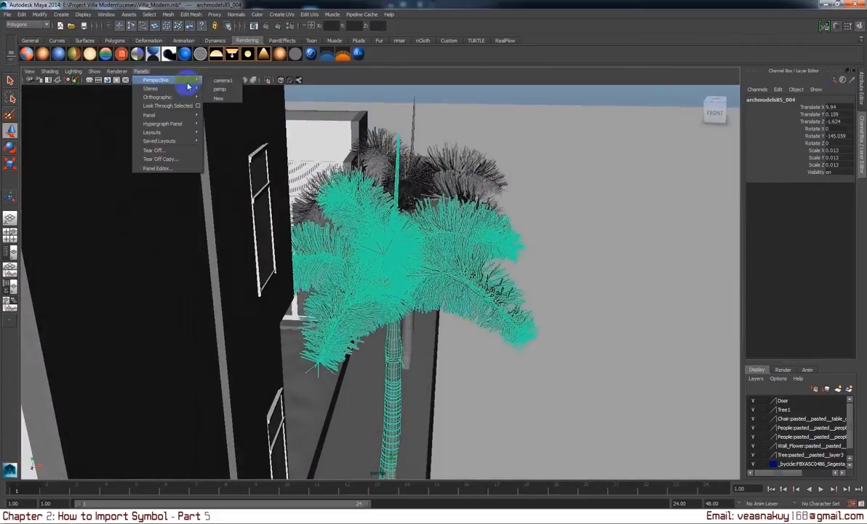
{"action": "left_click", "coordinate": [222, 87]}
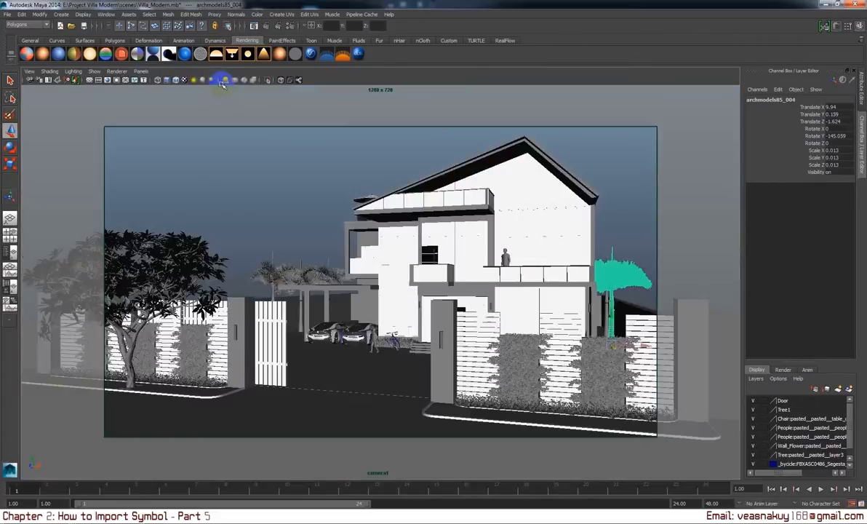
{"action": "left_click", "coordinate": [638, 171]}
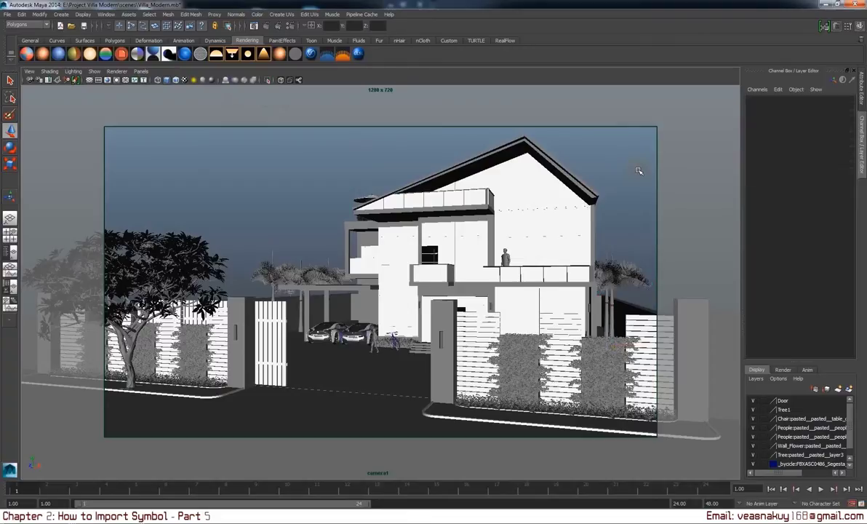
Step: Rotate the right-wall palm copy to Y -124.935, then deselect to check the shot
{"action": "left_click", "coordinate": [613, 313]}
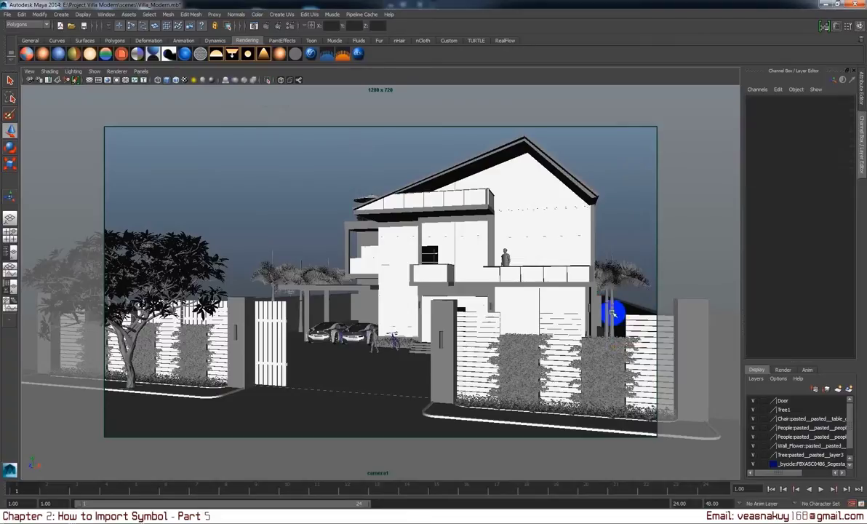
{"action": "left_click", "coordinate": [612, 313]}
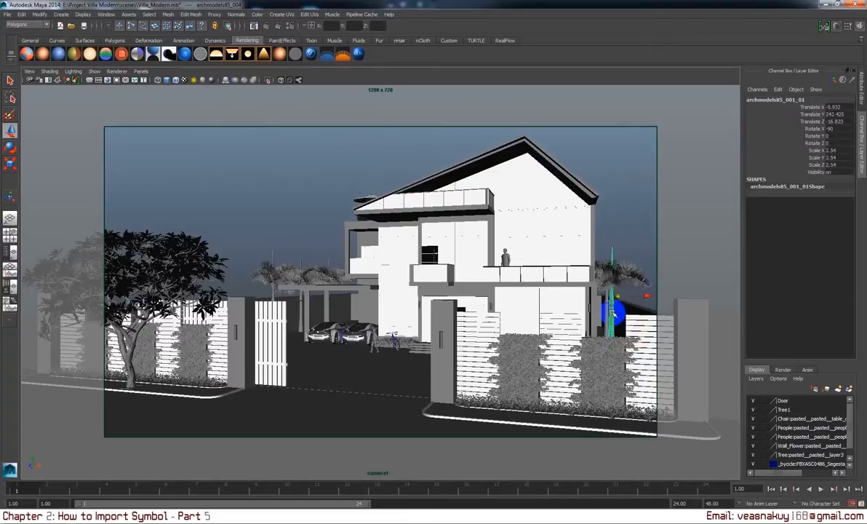
{"action": "key", "text": "e"}
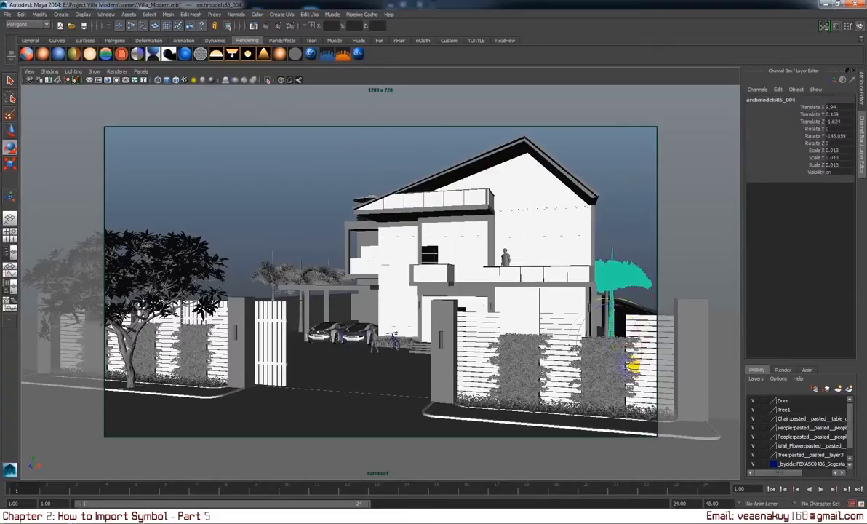
{"action": "left_click_drag", "start_coordinate": [615, 350], "coordinate": [634, 353]}
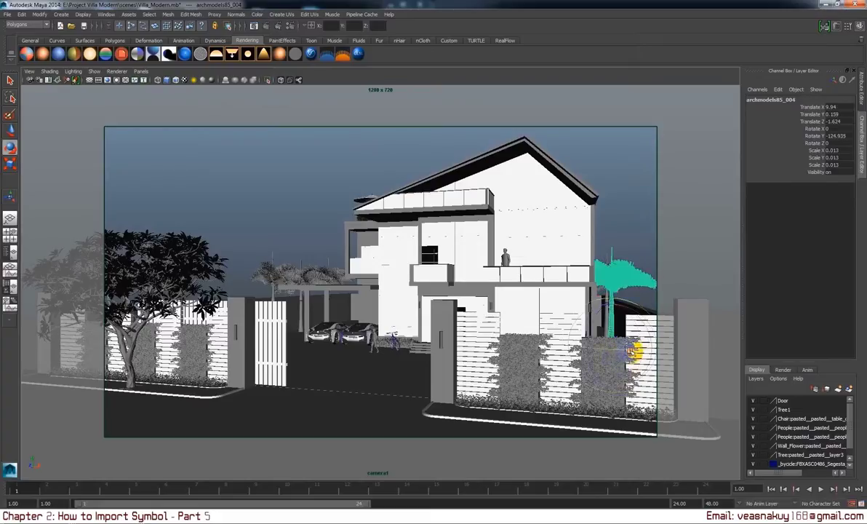
{"action": "key", "text": "w"}
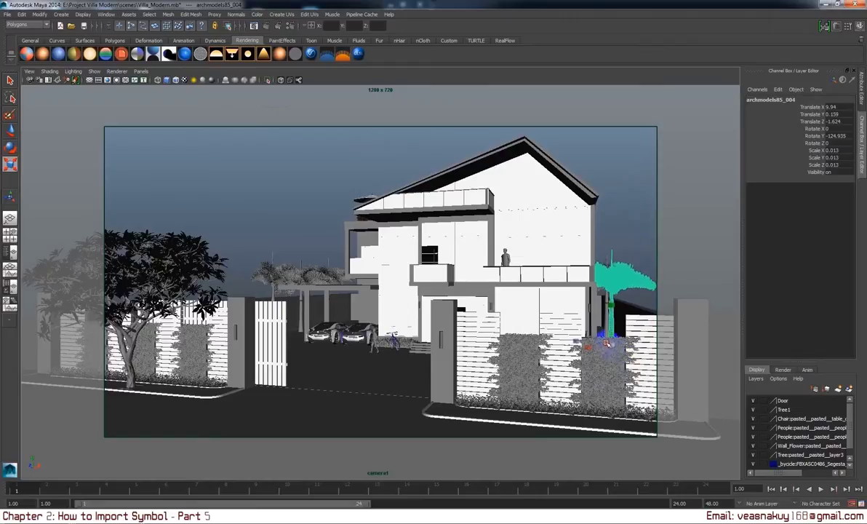
{"action": "left_click", "coordinate": [639, 190]}
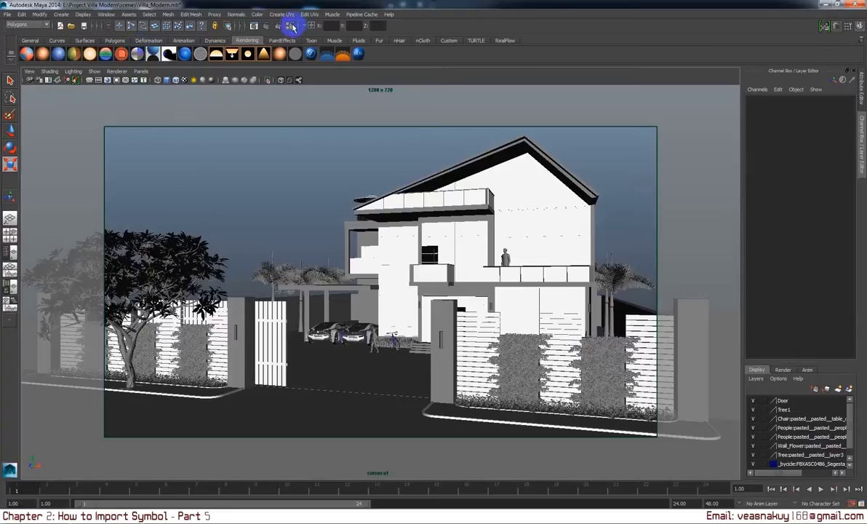
{"action": "left_click", "coordinate": [651, 310]}
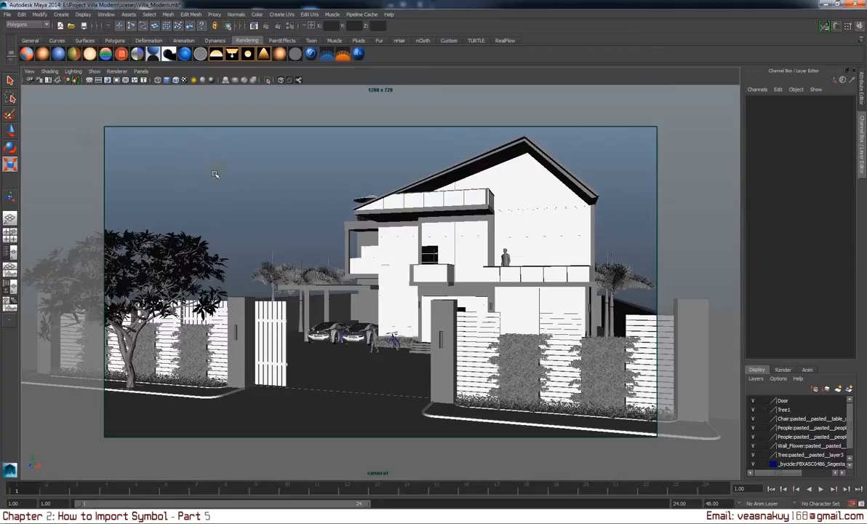
Step: Show the villa scene textured and select the trees, including the palm at the villa's right
{"action": "key", "text": "6"}
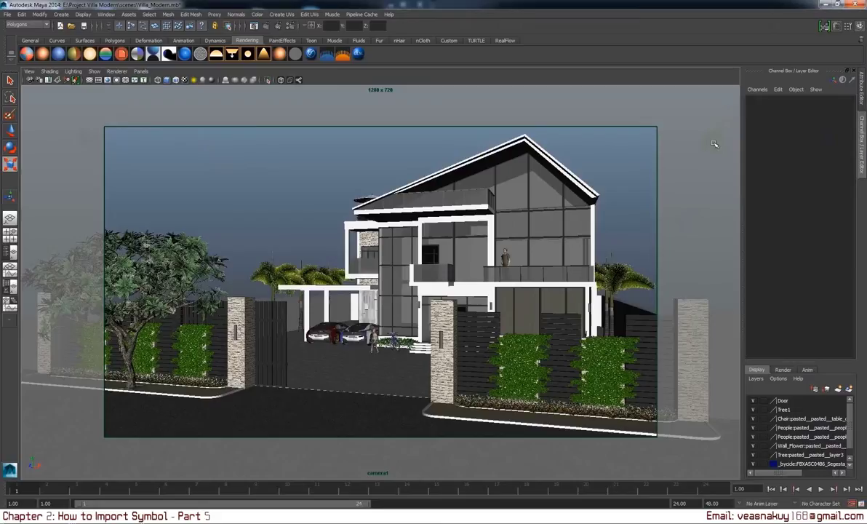
{"action": "left_click", "coordinate": [662, 307]}
{"action": "left_click", "coordinate": [615, 318]}
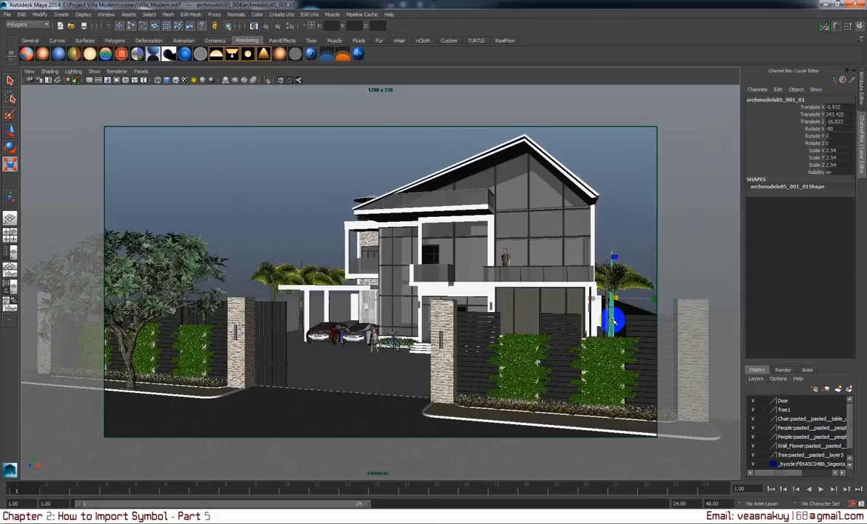
{"action": "left_click", "coordinate": [613, 345]}
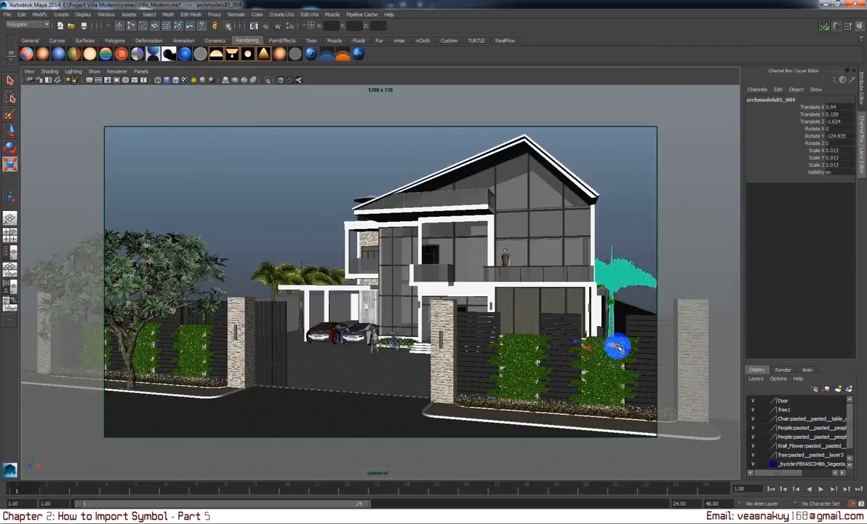
Step: Clear the selection and switch from camera1 to the free Perspective view
{"action": "left_click", "coordinate": [637, 201]}
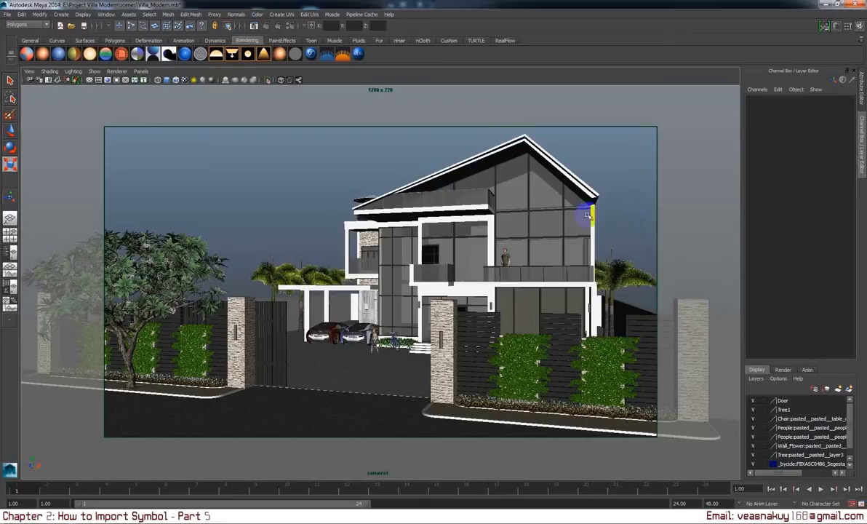
{"action": "key", "text": "space"}
{"action": "mouse_move", "coordinate": [320, 310]}
{"action": "left_mouse_down"}
{"action": "mouse_move", "coordinate": [329, 262]}
{"action": "mouse_move", "coordinate": [404, 378]}
{"action": "mouse_move", "coordinate": [519, 294]}
{"action": "mouse_move", "coordinate": [458, 339]}
{"action": "left_mouse_up"}
Step: Dolly toward the entrance, check the camera1 view, then return to perspective
{"action": "scroll", "coordinate": [560, 299], "scroll_direction": "up", "scroll_amount": 5}
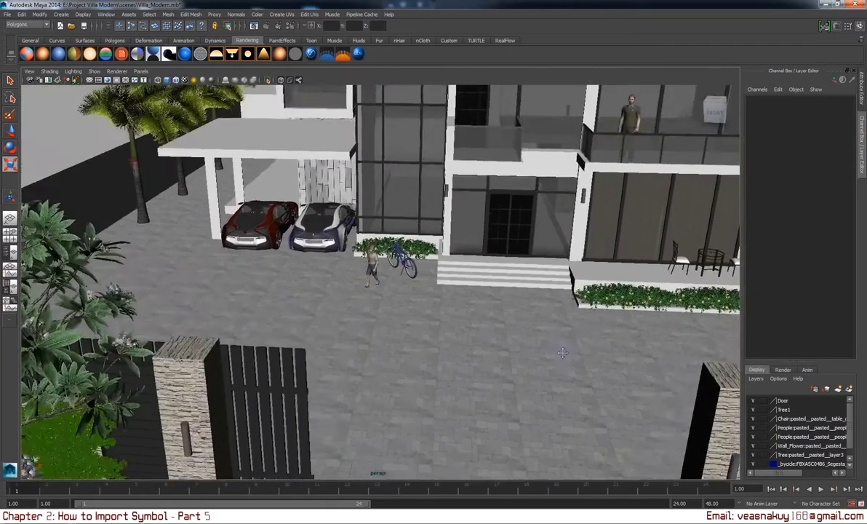
{"action": "scroll", "coordinate": [459, 339], "scroll_direction": "up", "scroll_amount": 3}
{"action": "scroll", "coordinate": [458, 339], "scroll_direction": "up", "scroll_amount": 3}
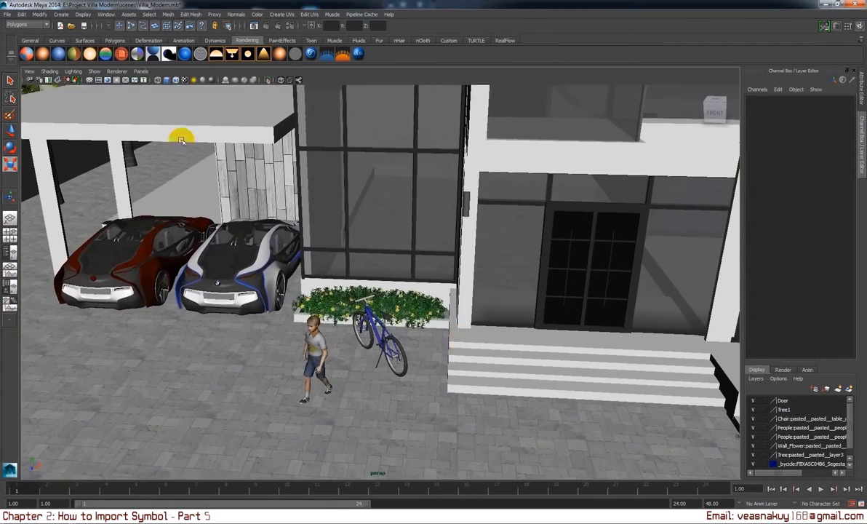
{"action": "left_click", "coordinate": [140, 70]}
{"action": "left_click", "coordinate": [223, 80]}
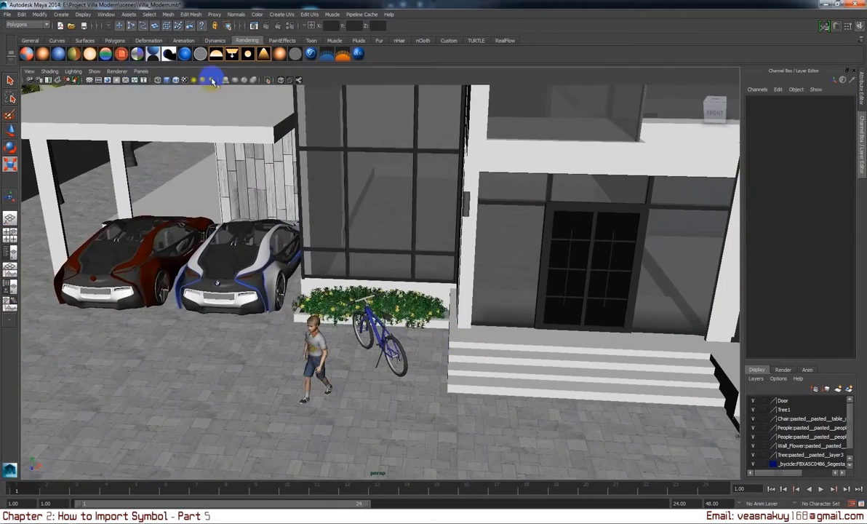
{"action": "key", "text": "space"}
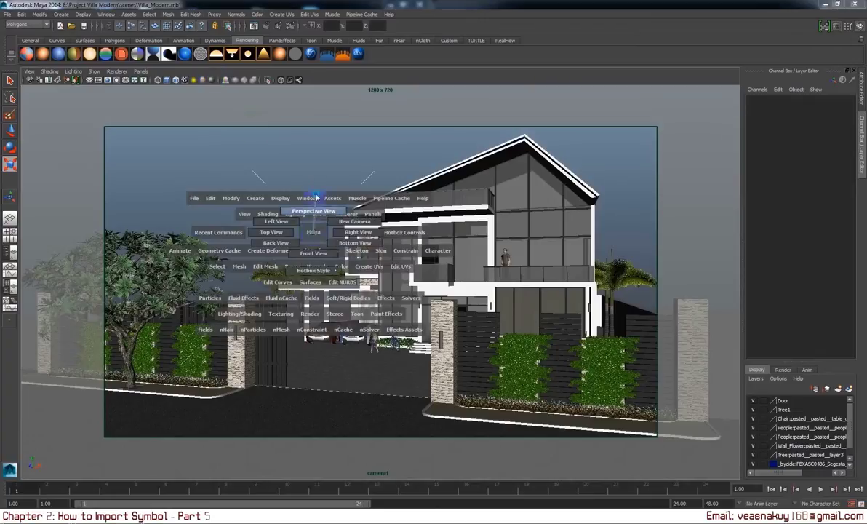
{"action": "left_click_drag", "start_coordinate": [314, 234], "coordinate": [276, 234]}
Step: Move in close and select the entrance planter box and its flower bush
{"action": "left_click", "coordinate": [415, 331]}
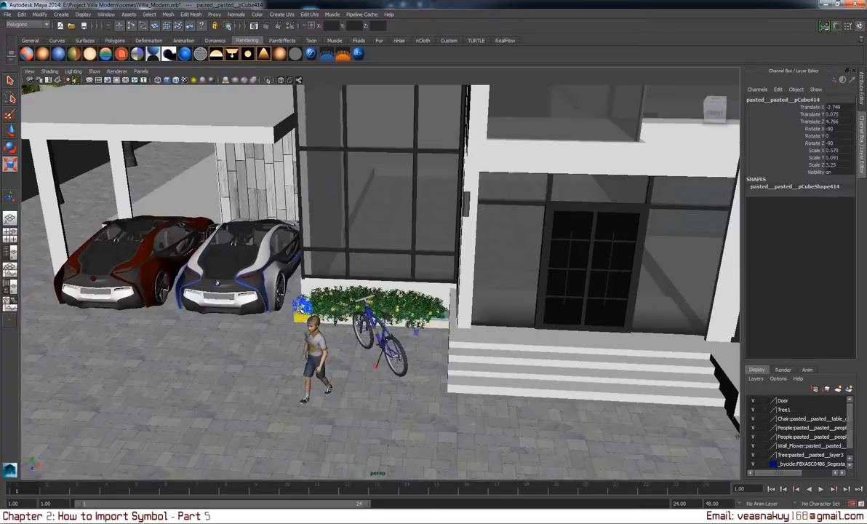
{"action": "left_click", "coordinate": [305, 300]}
{"action": "mouse_move", "coordinate": [285, 291]}
{"action": "right_mouse_down", "text": "alt"}
{"action": "mouse_move", "coordinate": [408, 330]}
{"action": "mouse_move", "coordinate": [466, 327]}
{"action": "right_mouse_up", "text": "alt"}
{"action": "left_click", "coordinate": [475, 328]}
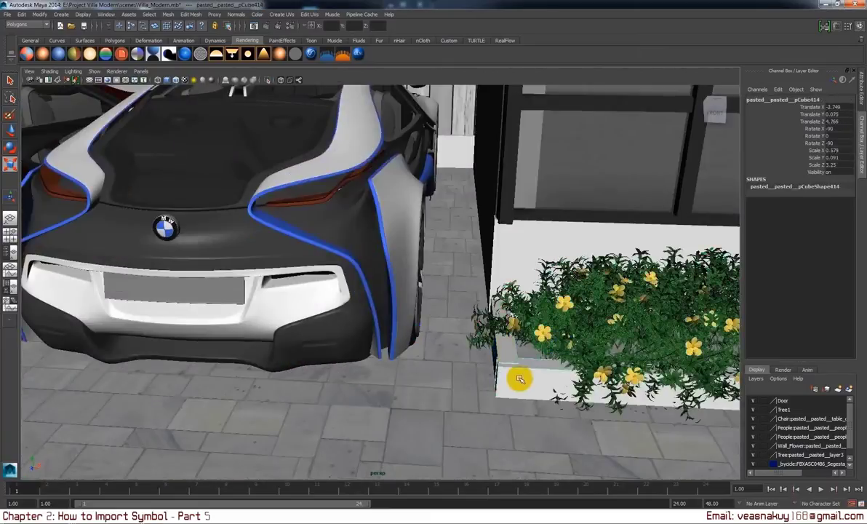
{"action": "middle_click_drag", "start_coordinate": [564, 342], "coordinate": [512, 355]}
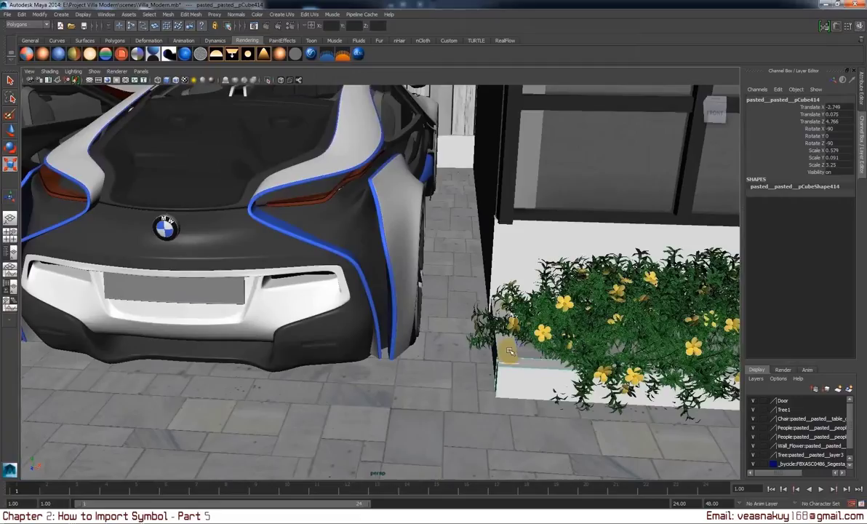
{"action": "left_click", "coordinate": [574, 347]}
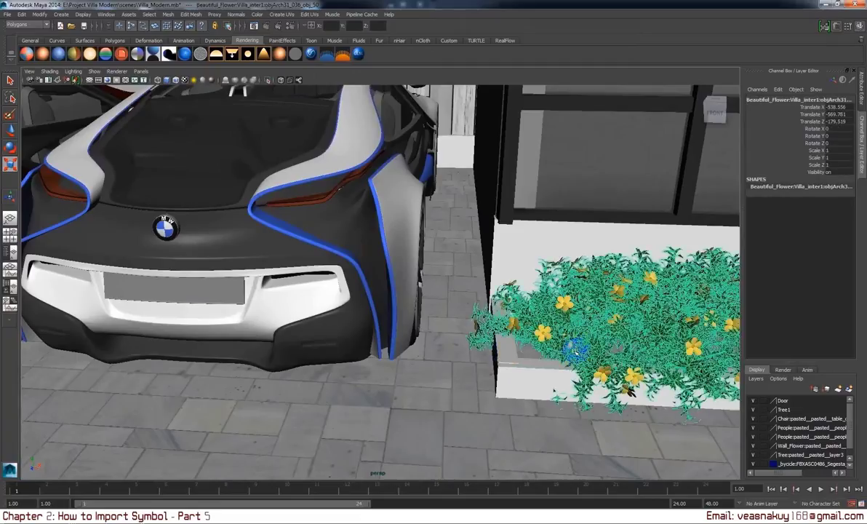
Step: Duplicate the flower bed's parent group and move the copy toward the palms
{"action": "key", "text": "Up"}
{"action": "key", "text": "f"}
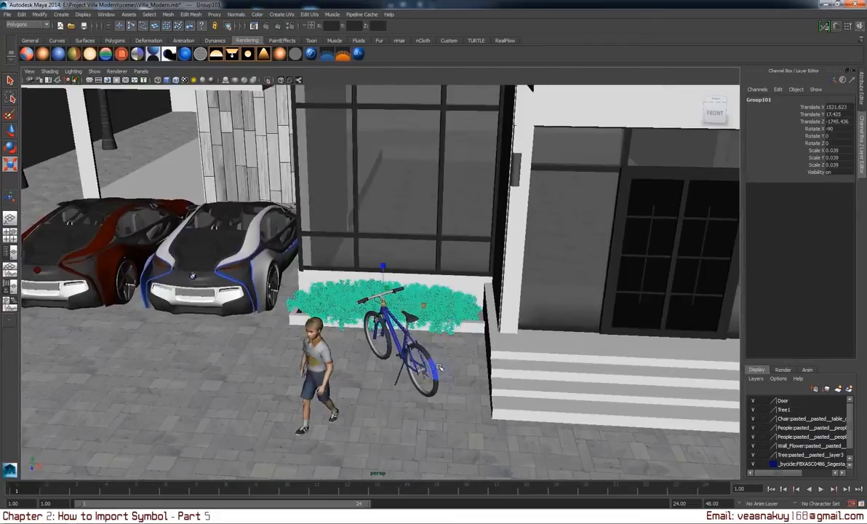
{"action": "key", "text": "w"}
{"action": "key", "text": "ctrl+d"}
{"action": "left_click_drag", "start_coordinate": [69, 280], "coordinate": [523, 376], "text": "alt"}
{"action": "mouse_move", "coordinate": [615, 379]}
{"action": "left_mouse_down"}
{"action": "mouse_move", "coordinate": [542, 397]}
{"action": "mouse_move", "coordinate": [360, 387]}
{"action": "mouse_move", "coordinate": [388, 410]}
{"action": "left_mouse_up"}
Step: Rotate the copied flower group 90° in Y and place it against the palm trunk
{"action": "key", "text": "e"}
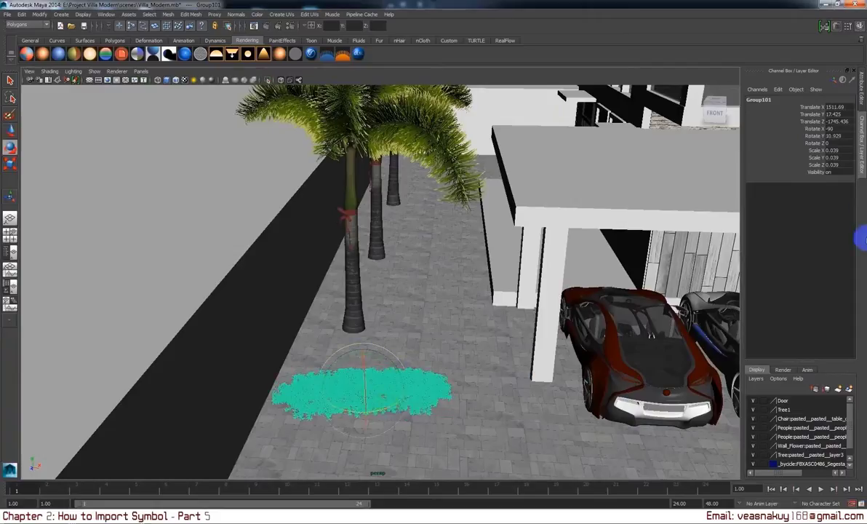
{"action": "double_click", "coordinate": [836, 136]}
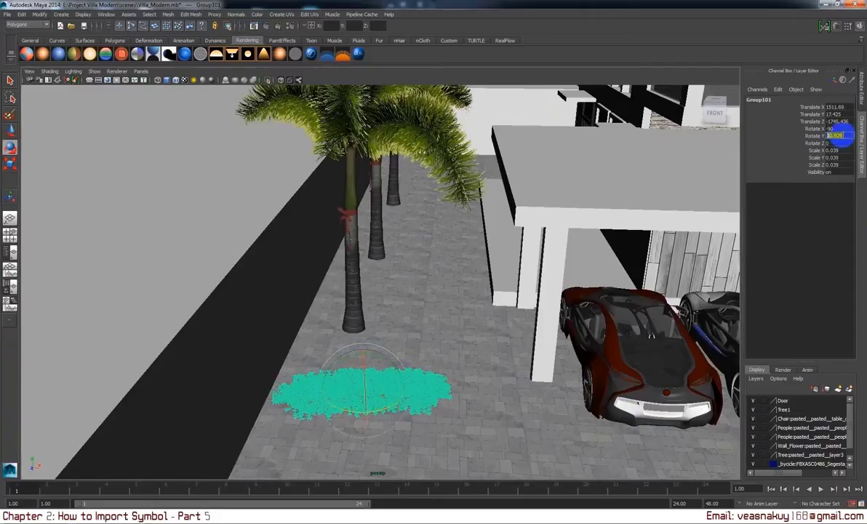
{"action": "type", "text": "90"}
{"action": "key", "text": "Return"}
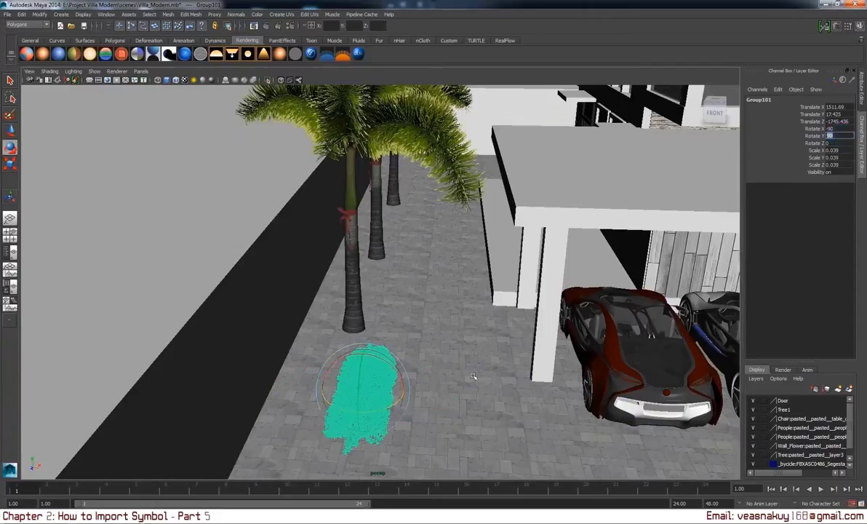
{"action": "left_click_drag", "start_coordinate": [442, 351], "coordinate": [426, 391], "text": "alt"}
{"action": "key", "text": "w"}
{"action": "left_click_drag", "start_coordinate": [310, 442], "coordinate": [362, 336]}
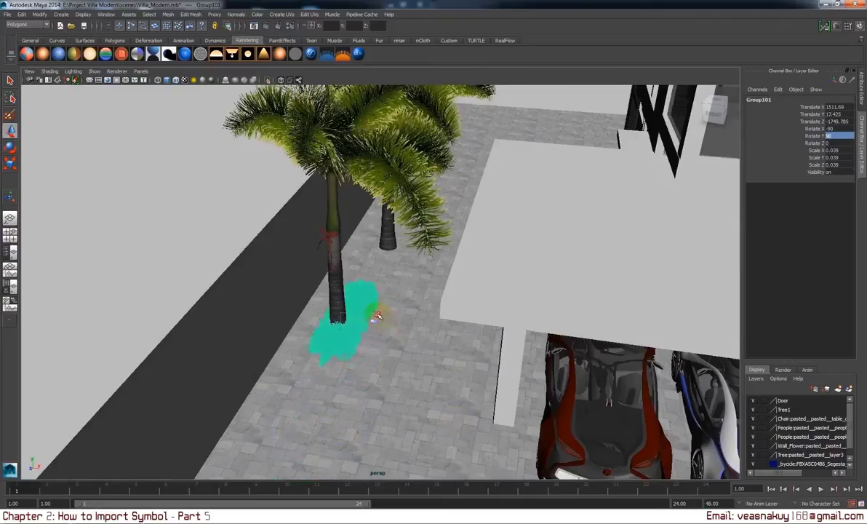
{"action": "scroll", "coordinate": [384, 317], "scroll_direction": "up", "scroll_amount": 5}
{"action": "mouse_move", "coordinate": [385, 317]}
{"action": "left_mouse_down", "text": "alt"}
{"action": "mouse_move", "coordinate": [381, 251]}
{"action": "mouse_move", "coordinate": [374, 295]}
{"action": "mouse_move", "coordinate": [409, 318]}
{"action": "mouse_move", "coordinate": [397, 320]}
{"action": "mouse_move", "coordinate": [404, 328]}
{"action": "mouse_move", "coordinate": [433, 340]}
{"action": "left_mouse_up", "text": "alt"}
{"action": "key", "text": "e"}
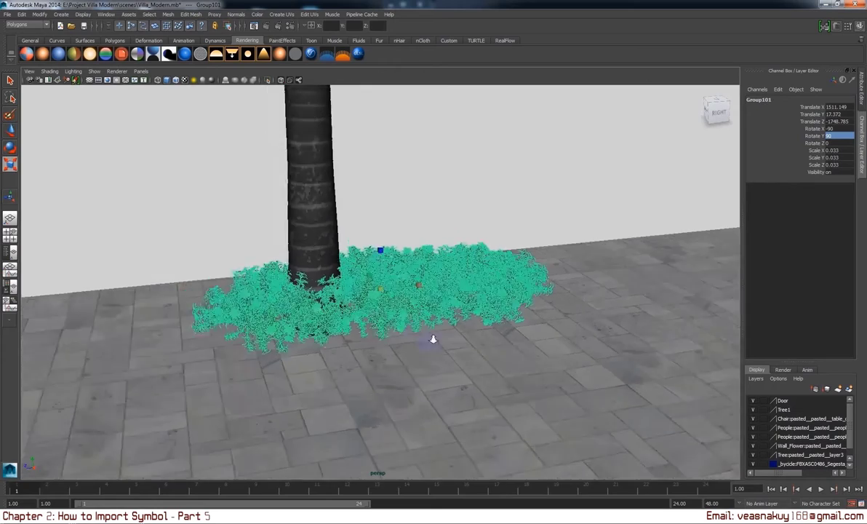
Step: Duplicate the palm-side flower bed and slide the copy alongside the first
{"action": "mouse_move", "coordinate": [433, 339]}
{"action": "right_mouse_down", "text": "alt"}
{"action": "mouse_move", "coordinate": [470, 315]}
{"action": "mouse_move", "coordinate": [455, 305]}
{"action": "mouse_move", "coordinate": [476, 300]}
{"action": "right_mouse_up", "text": "alt"}
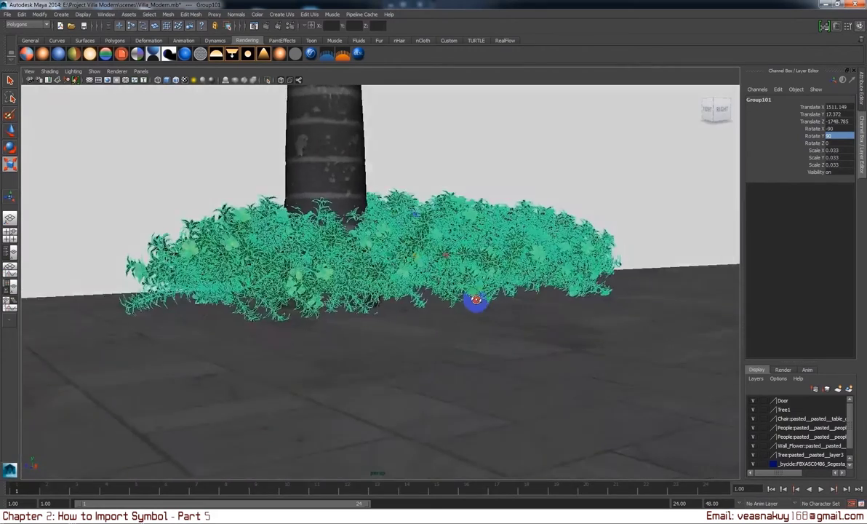
{"action": "left_click_drag", "start_coordinate": [476, 300], "coordinate": [450, 323], "text": "alt"}
{"action": "key", "text": "ctrl+d"}
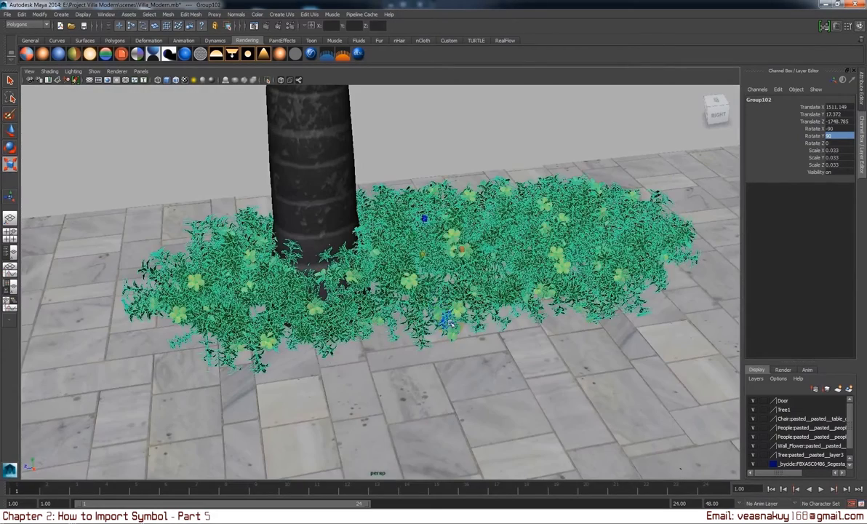
{"action": "key", "text": "w"}
{"action": "left_click_drag", "start_coordinate": [395, 257], "coordinate": [758, 247]}
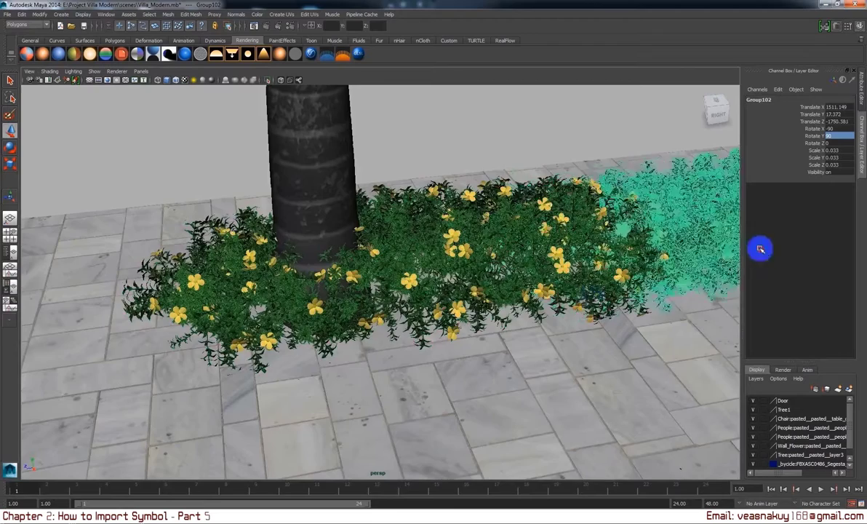
{"action": "middle_click_drag", "start_coordinate": [560, 304], "coordinate": [167, 357], "text": "alt"}
{"action": "mouse_move", "coordinate": [167, 356]}
{"action": "right_mouse_down", "text": "alt"}
{"action": "mouse_move", "coordinate": [332, 340]}
{"action": "mouse_move", "coordinate": [378, 313]}
{"action": "right_mouse_up", "text": "alt"}
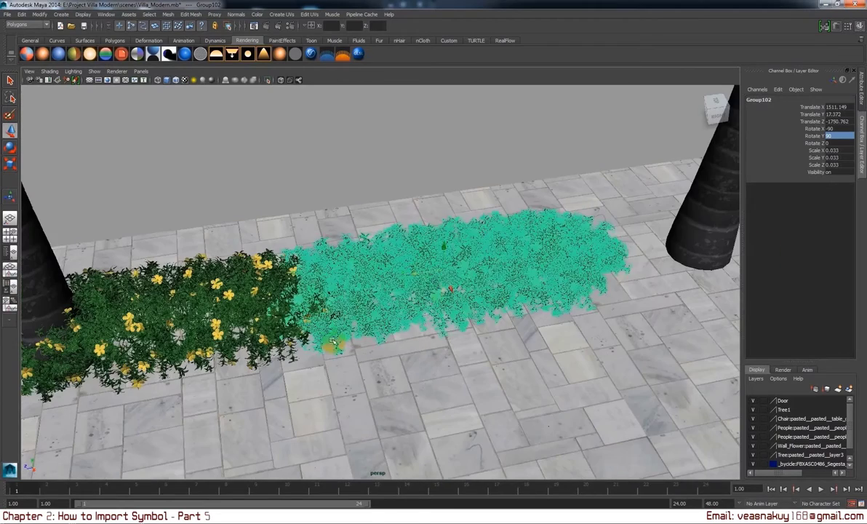
{"action": "mouse_move", "coordinate": [407, 291]}
{"action": "left_mouse_down"}
{"action": "mouse_move", "coordinate": [432, 277]}
{"action": "mouse_move", "coordinate": [582, 247]}
{"action": "mouse_move", "coordinate": [414, 315]}
{"action": "mouse_move", "coordinate": [408, 309]}
{"action": "mouse_move", "coordinate": [451, 337]}
{"action": "left_mouse_up"}
{"action": "scroll", "coordinate": [451, 337], "scroll_direction": "down", "scroll_amount": 5}
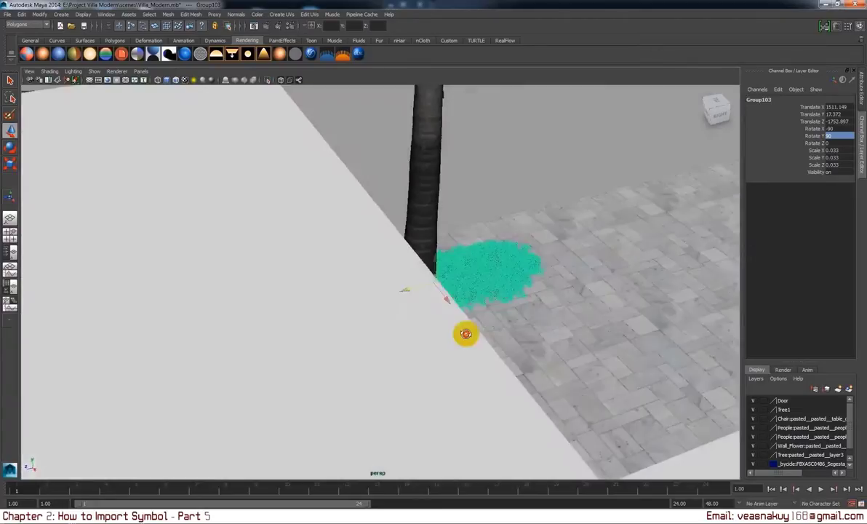
{"action": "scroll", "coordinate": [466, 335], "scroll_direction": "up", "scroll_amount": 4}
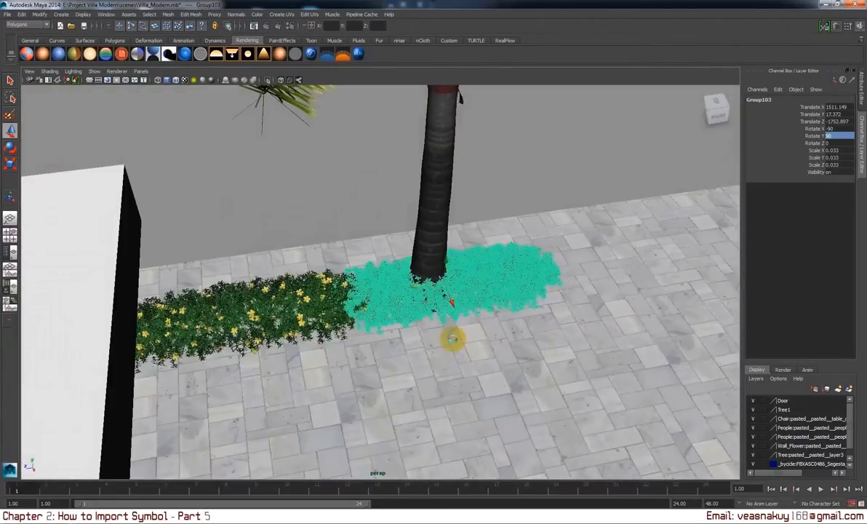
Step: Add two more flower bed copies, extending the strip along the palm row
{"action": "key", "text": "ctrl+d"}
{"action": "left_click_drag", "start_coordinate": [415, 287], "coordinate": [626, 291]}
{"action": "mouse_move", "coordinate": [495, 334]}
{"action": "left_mouse_down", "text": "alt"}
{"action": "mouse_move", "coordinate": [369, 315]}
{"action": "mouse_move", "coordinate": [316, 327]}
{"action": "mouse_move", "coordinate": [502, 313]}
{"action": "left_mouse_up", "text": "alt"}
{"action": "key", "text": "ctrl+d"}
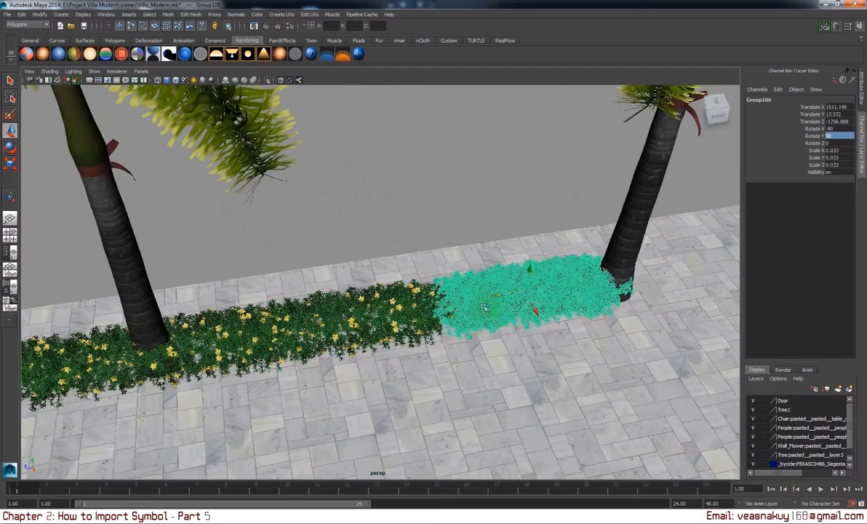
{"action": "mouse_move", "coordinate": [497, 296]}
{"action": "left_mouse_down"}
{"action": "mouse_move", "coordinate": [581, 287]}
{"action": "mouse_move", "coordinate": [416, 335]}
{"action": "left_mouse_up"}
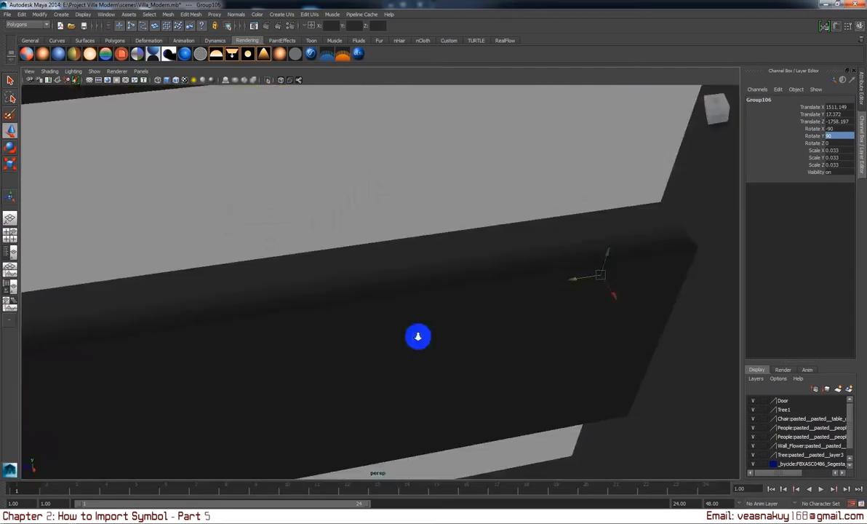
{"action": "right_click_drag", "start_coordinate": [416, 334], "coordinate": [482, 335], "text": "alt"}
{"action": "mouse_move", "coordinate": [483, 336]}
{"action": "left_mouse_down", "text": "alt"}
{"action": "mouse_move", "coordinate": [492, 332]}
{"action": "mouse_move", "coordinate": [452, 341]}
{"action": "mouse_move", "coordinate": [468, 337]}
{"action": "mouse_move", "coordinate": [451, 341]}
{"action": "mouse_move", "coordinate": [405, 386]}
{"action": "mouse_move", "coordinate": [387, 369]}
{"action": "mouse_move", "coordinate": [401, 387]}
{"action": "left_mouse_up", "text": "alt"}
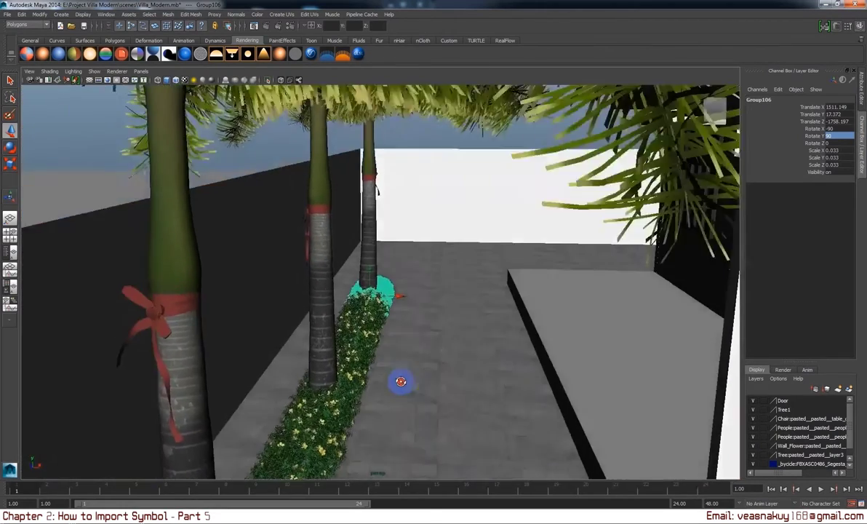
Step: Select the three middle bush sections of the hedge along the path
{"action": "right_click_drag", "start_coordinate": [401, 387], "coordinate": [398, 382], "text": "alt"}
{"action": "scroll", "coordinate": [397, 382], "scroll_direction": "down", "scroll_amount": 2}
{"action": "scroll", "coordinate": [363, 358], "scroll_direction": "down", "scroll_amount": 2}
{"action": "scroll", "coordinate": [364, 360], "scroll_direction": "down", "scroll_amount": 2}
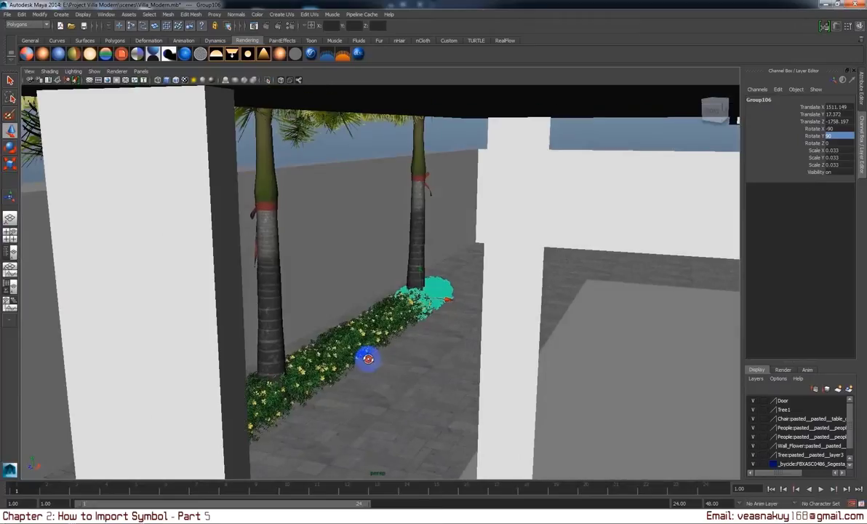
{"action": "left_click", "coordinate": [346, 336]}
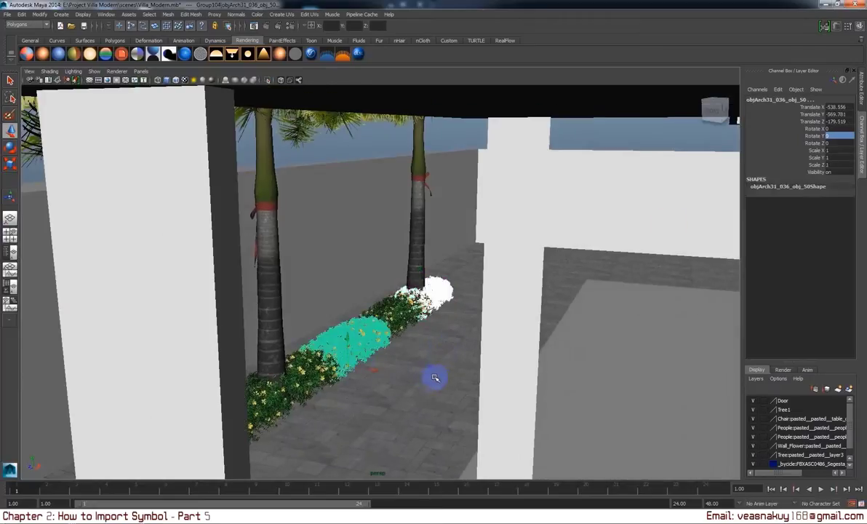
{"action": "mouse_move", "coordinate": [429, 378]}
{"action": "left_mouse_down", "text": "alt"}
{"action": "mouse_move", "coordinate": [673, 118]}
{"action": "mouse_move", "coordinate": [387, 315]}
{"action": "left_mouse_up", "text": "alt"}
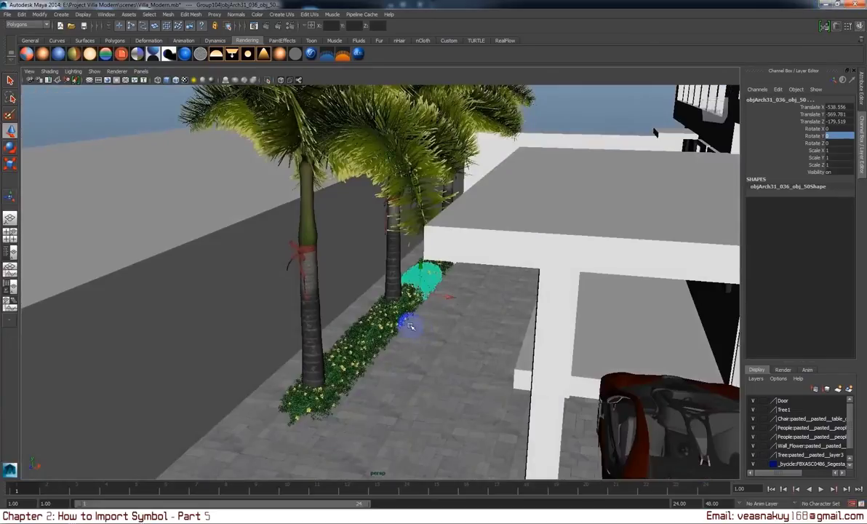
{"action": "left_click", "coordinate": [350, 364], "text": "shift"}
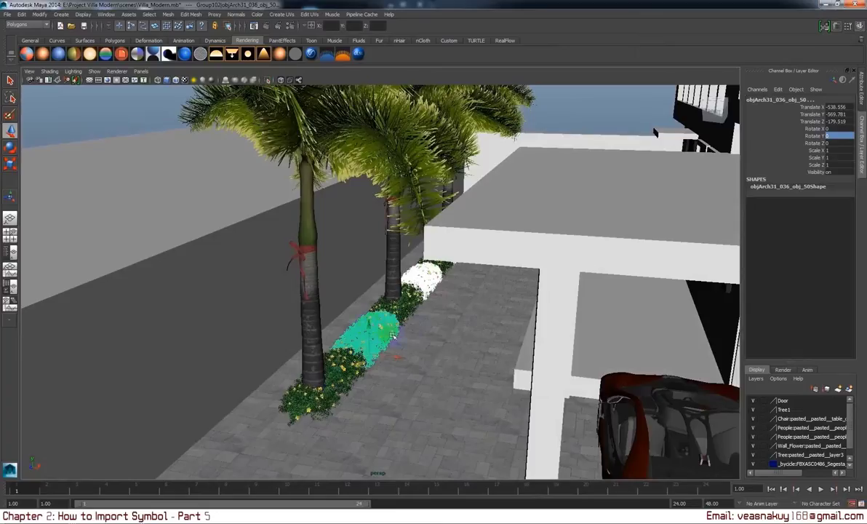
{"action": "left_click", "coordinate": [399, 313], "text": "shift"}
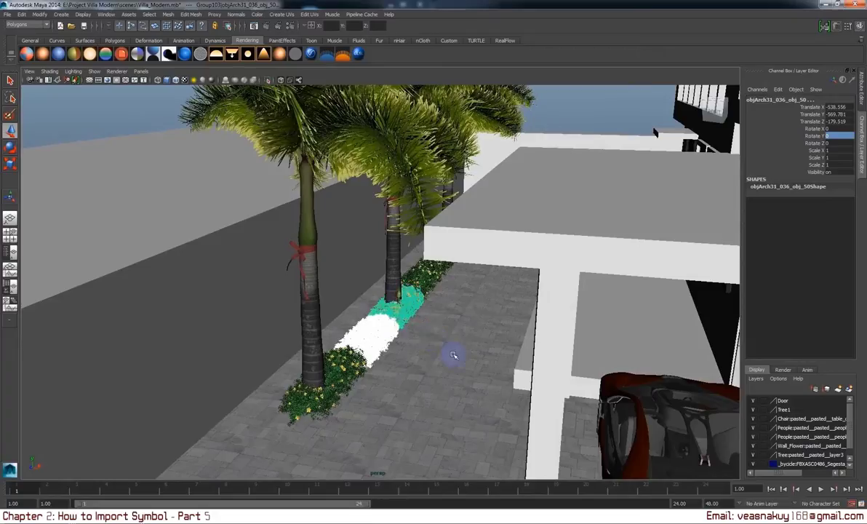
Step: Nudge the selected bushes slightly along the paving so the hedge has no gaps
{"action": "left_click_drag", "start_coordinate": [449, 357], "coordinate": [437, 354], "text": "alt"}
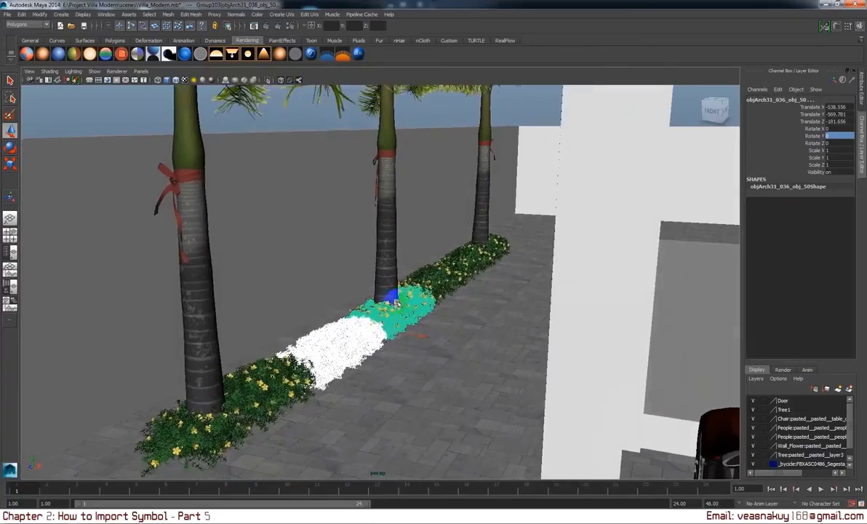
{"action": "left_click_drag", "start_coordinate": [388, 300], "coordinate": [397, 299]}
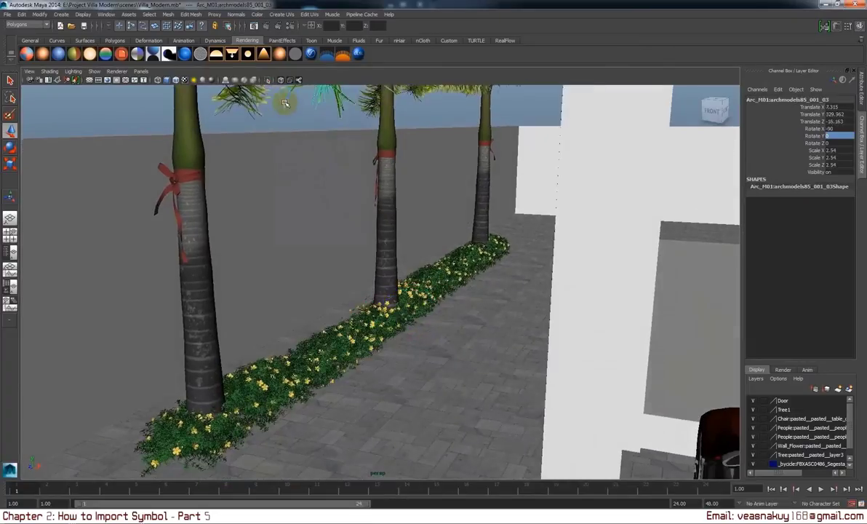
{"action": "left_click", "coordinate": [464, 257]}
{"action": "mouse_move", "coordinate": [464, 258]}
{"action": "left_mouse_down", "text": "alt"}
{"action": "mouse_move", "coordinate": [476, 263]}
{"action": "mouse_move", "coordinate": [465, 236]}
{"action": "mouse_move", "coordinate": [471, 316]}
{"action": "left_mouse_up", "text": "alt"}
{"action": "right_click_drag", "start_coordinate": [471, 316], "coordinate": [494, 355], "text": "alt"}
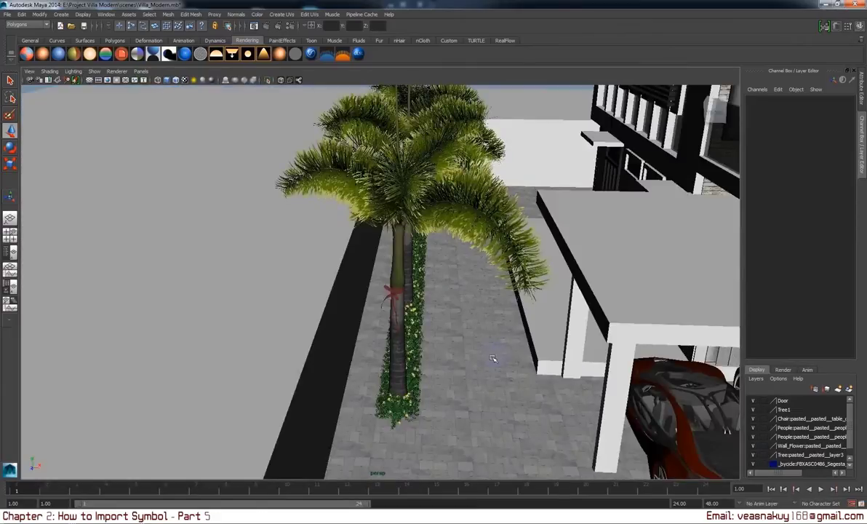
Step: Show untextured shading, load the Polygons shelf, and select the thin box pCube6
{"action": "key", "text": "5"}
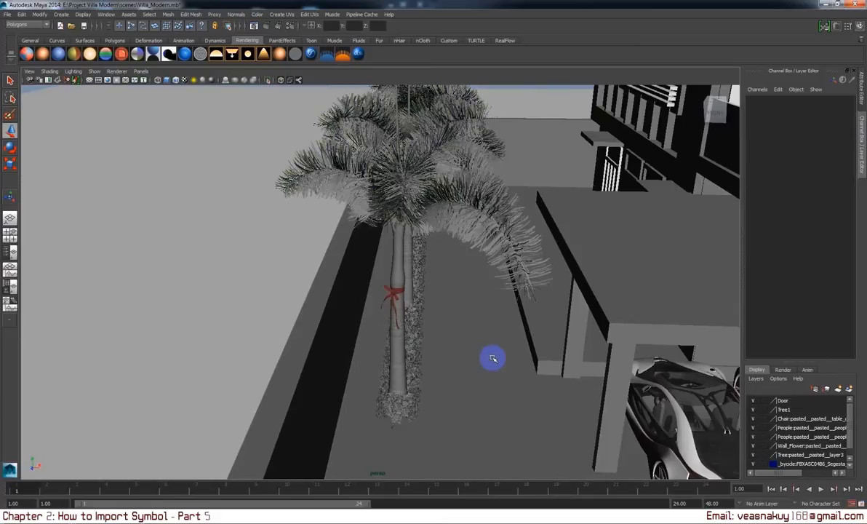
{"action": "left_click_drag", "start_coordinate": [458, 370], "coordinate": [424, 367], "text": "alt"}
{"action": "left_click", "coordinate": [114, 40]}
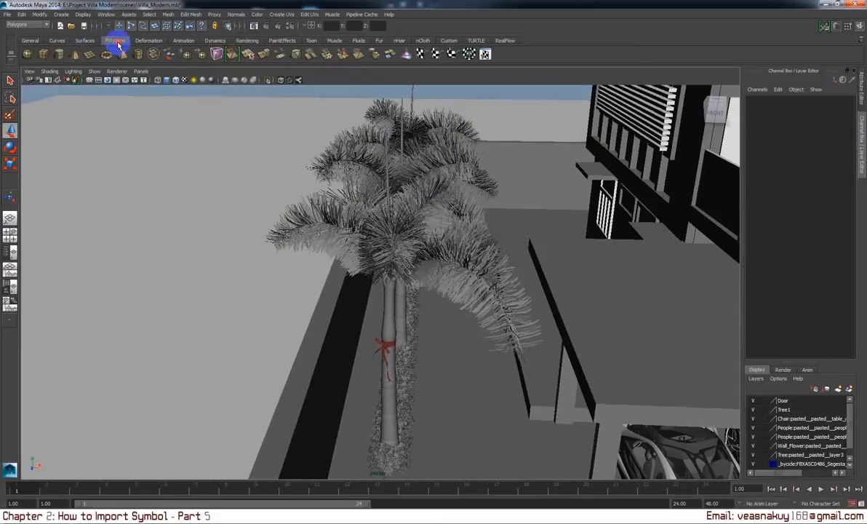
{"action": "mouse_move", "coordinate": [424, 242]}
{"action": "left_mouse_down", "text": "alt"}
{"action": "mouse_move", "coordinate": [493, 271]}
{"action": "mouse_move", "coordinate": [445, 271]}
{"action": "mouse_move", "coordinate": [459, 281]}
{"action": "left_mouse_up", "text": "alt"}
{"action": "left_click", "coordinate": [493, 258]}
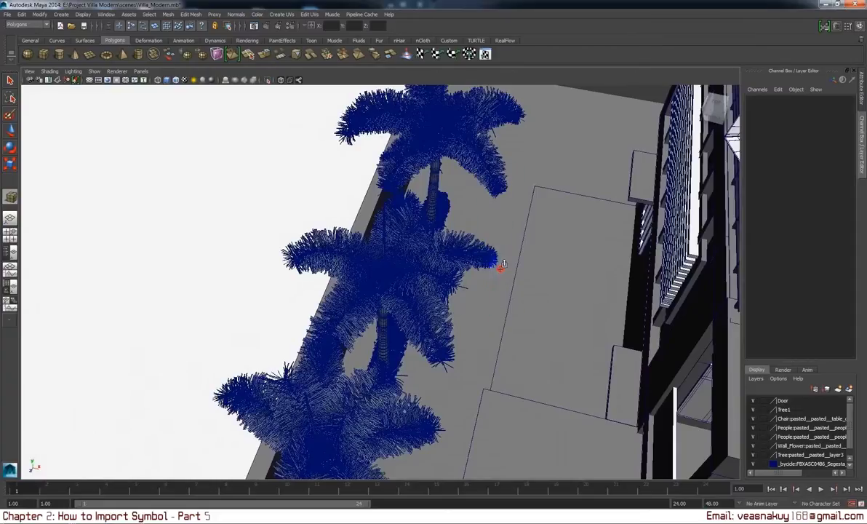
{"action": "left_click", "coordinate": [497, 266]}
Step: Raise pCube6 slightly and select its top face
{"action": "key", "text": "w"}
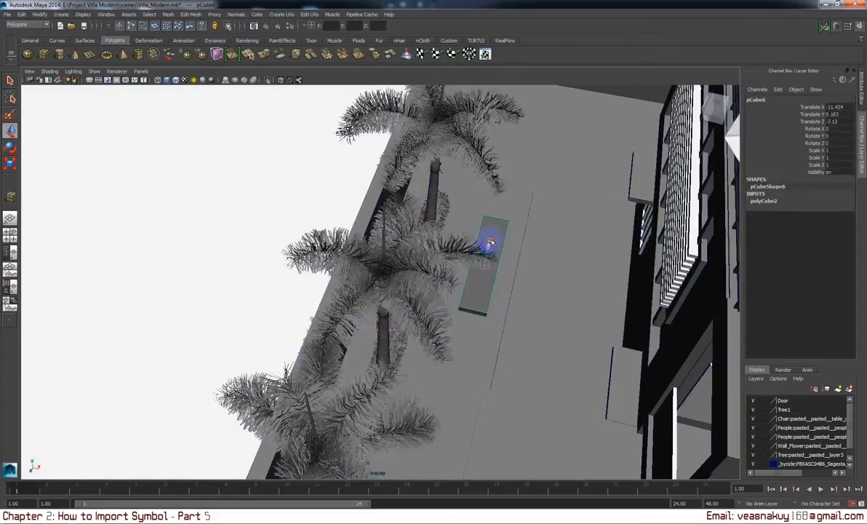
{"action": "mouse_move", "coordinate": [492, 242]}
{"action": "left_mouse_down"}
{"action": "mouse_move", "coordinate": [552, 320]}
{"action": "mouse_move", "coordinate": [443, 309]}
{"action": "mouse_move", "coordinate": [499, 309]}
{"action": "mouse_move", "coordinate": [461, 286]}
{"action": "left_mouse_up"}
{"action": "right_click_drag", "start_coordinate": [461, 286], "coordinate": [460, 312]}
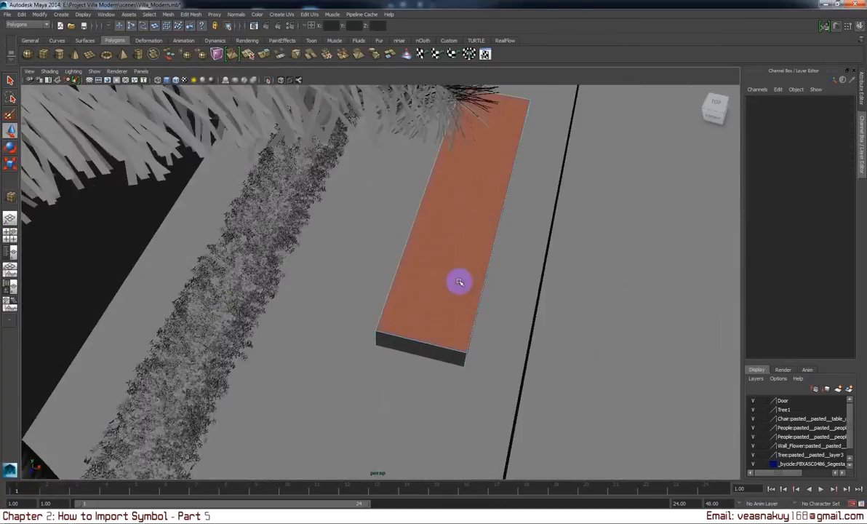
{"action": "left_click", "coordinate": [460, 282]}
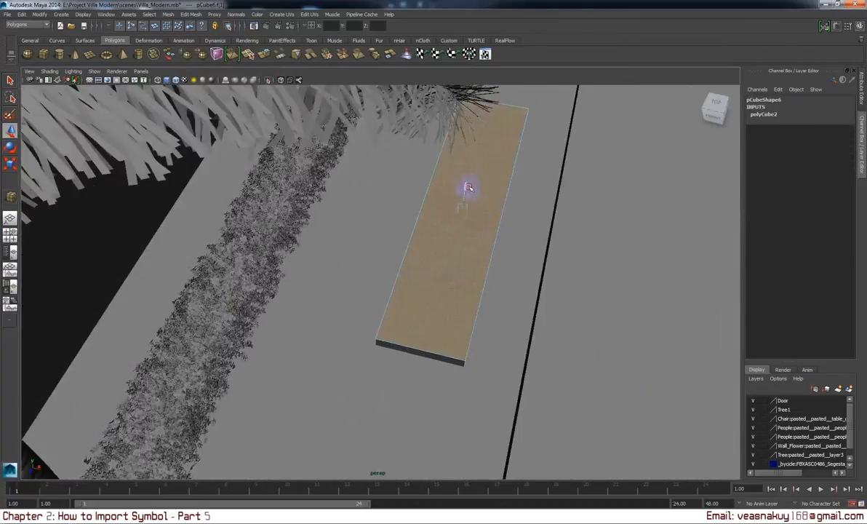
{"action": "left_click", "coordinate": [462, 249]}
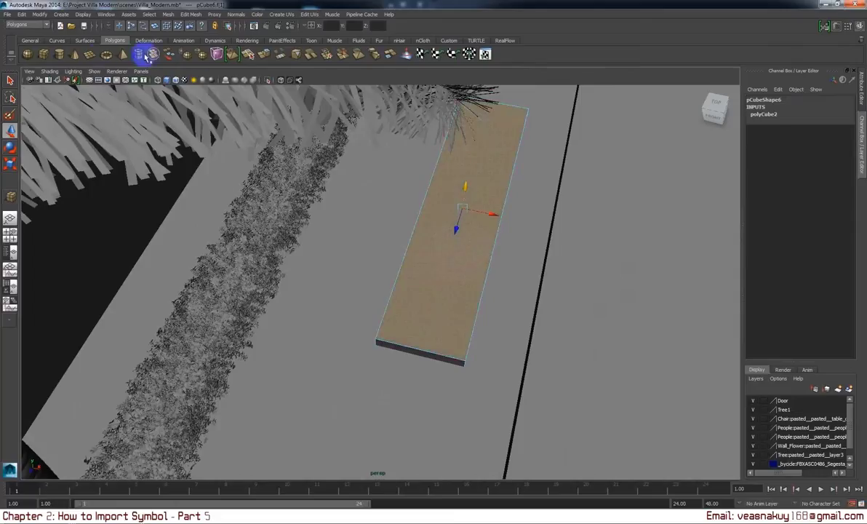
Step: Extrude pCube6's top face with an Offset of 0.05 to form the rim
{"action": "left_click", "coordinate": [264, 57]}
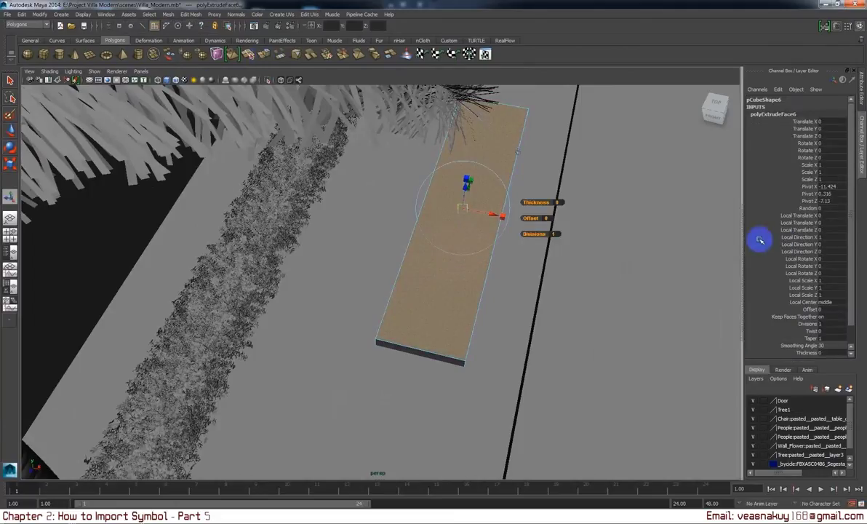
{"action": "left_click", "coordinate": [544, 219]}
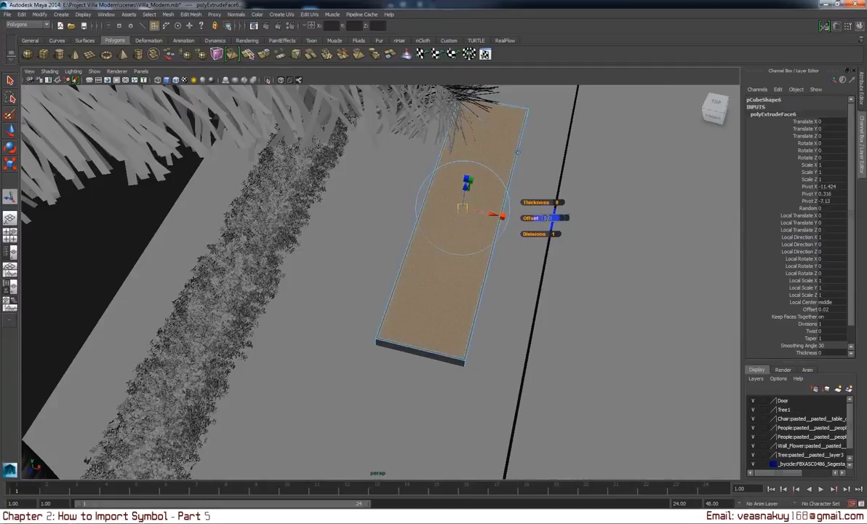
{"action": "left_click_drag", "start_coordinate": [545, 218], "coordinate": [551, 219]}
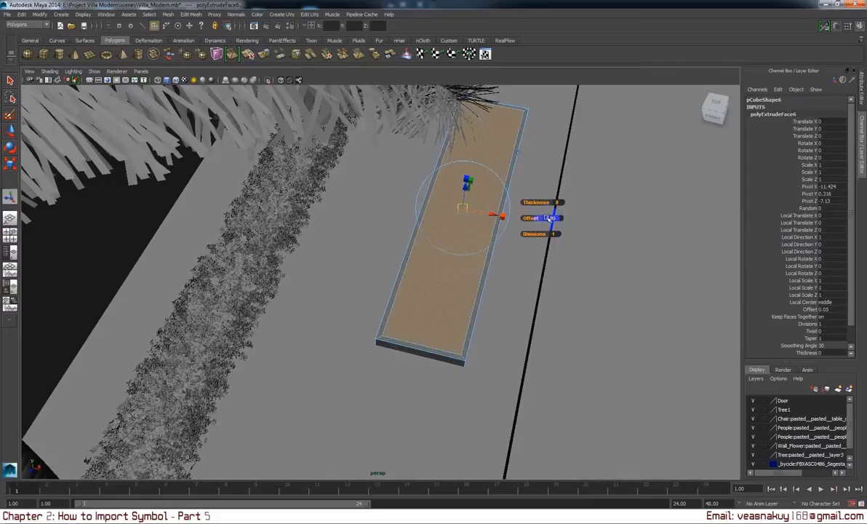
Step: Extrude the inset face again and sink it down to hollow the planter
{"action": "left_click", "coordinate": [433, 323]}
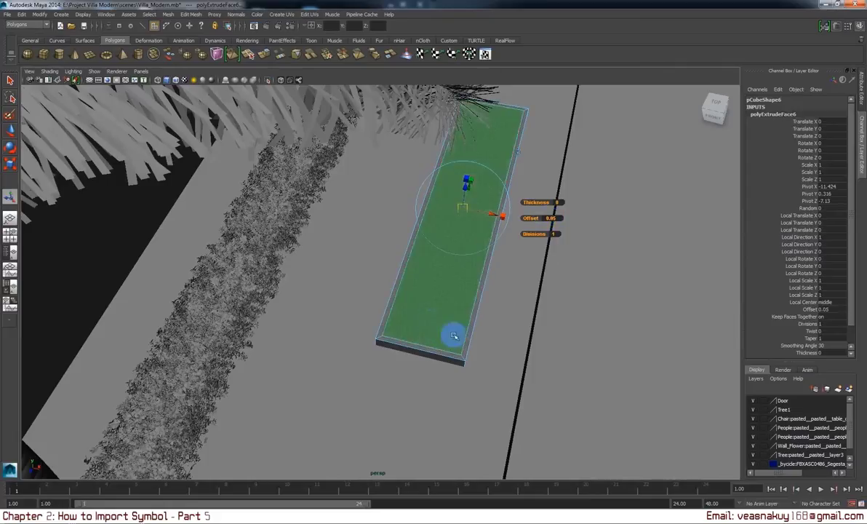
{"action": "key", "text": "ctrl+e"}
{"action": "key", "text": "w"}
{"action": "left_click", "coordinate": [470, 200]}
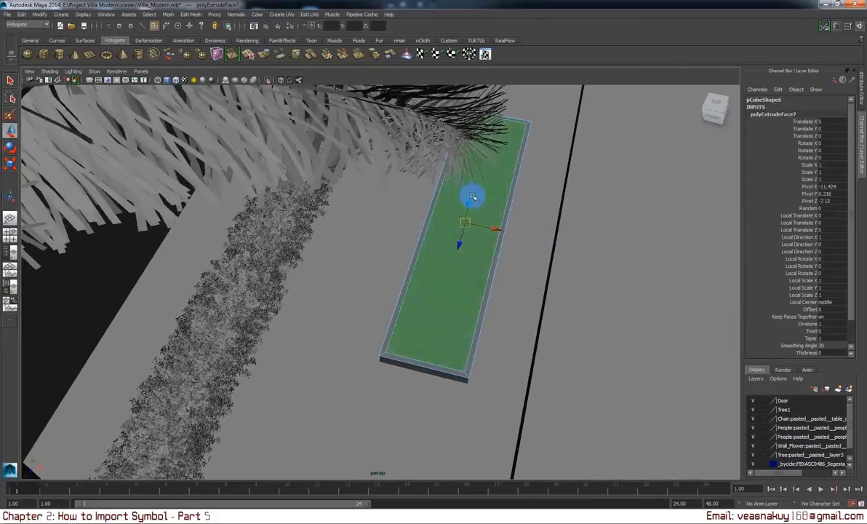
{"action": "mouse_move", "coordinate": [473, 187]}
{"action": "right_mouse_down"}
{"action": "mouse_move", "coordinate": [492, 191]}
{"action": "mouse_move", "coordinate": [496, 228]}
{"action": "right_mouse_up"}
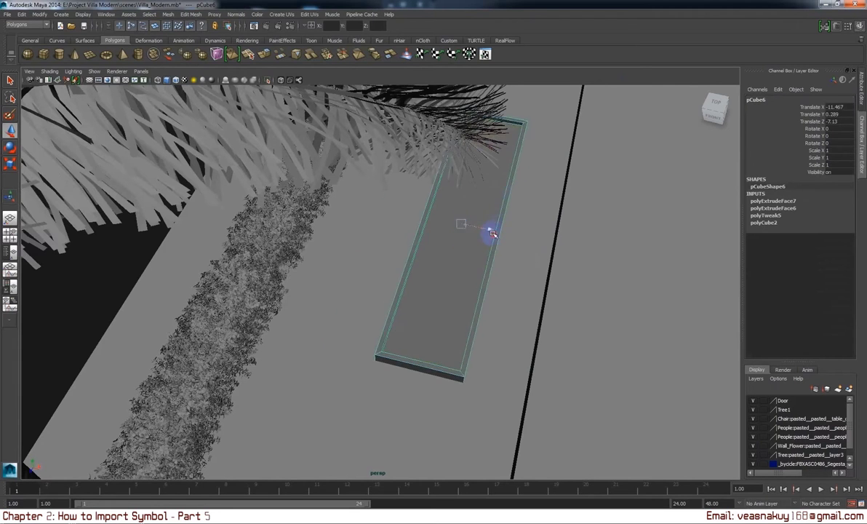
Step: Slide the planter box along beneath the hedge by the palm trunks
{"action": "middle_click_drag", "start_coordinate": [492, 232], "coordinate": [316, 209]}
{"action": "key", "text": "f"}
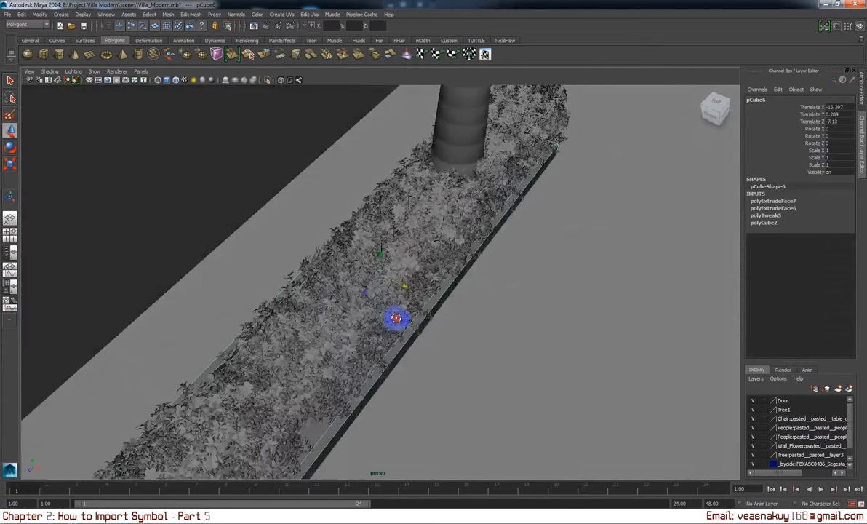
{"action": "left_click_drag", "start_coordinate": [395, 318], "coordinate": [331, 288], "text": "alt"}
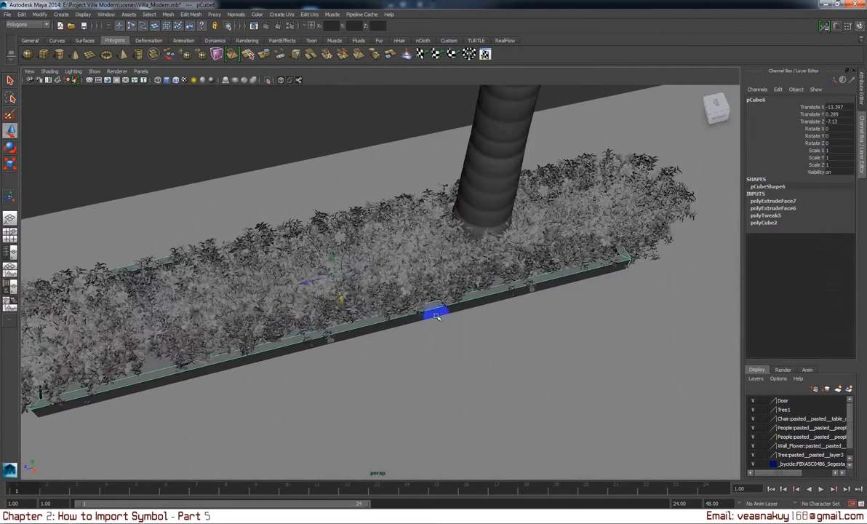
{"action": "middle_click_drag", "start_coordinate": [311, 282], "coordinate": [397, 286]}
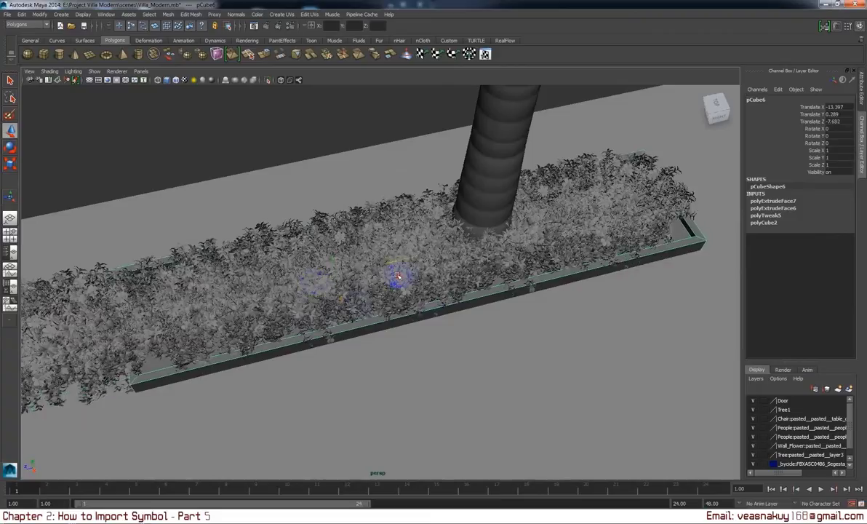
{"action": "left_click", "coordinate": [460, 310]}
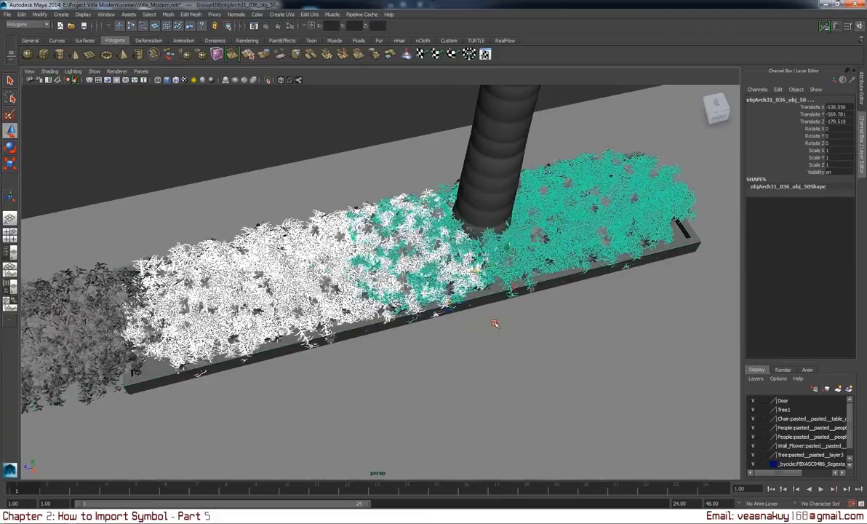
{"action": "left_click", "coordinate": [542, 336]}
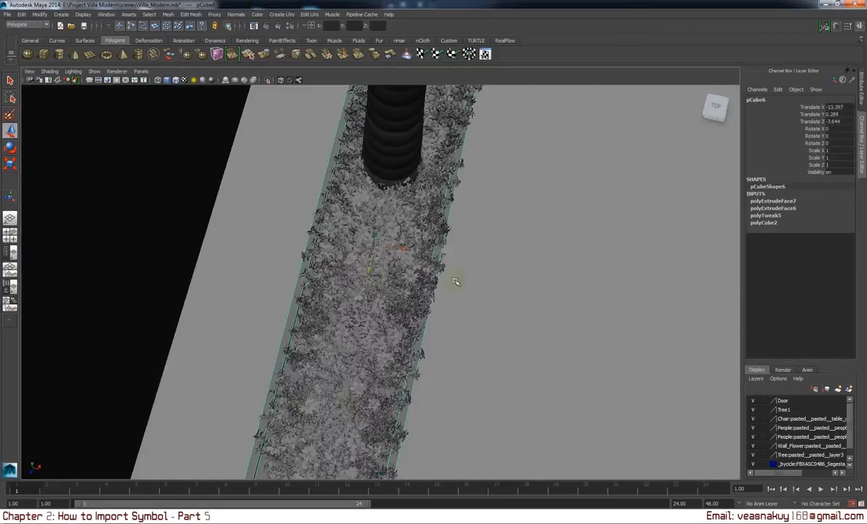
{"action": "mouse_move", "coordinate": [451, 298]}
{"action": "left_mouse_down", "text": "alt"}
{"action": "mouse_move", "coordinate": [392, 278]}
{"action": "mouse_move", "coordinate": [397, 329]}
{"action": "mouse_move", "coordinate": [388, 292]}
{"action": "left_mouse_up", "text": "alt"}
Step: Pull the planter's end vertices into line with the hedge under the palm
{"action": "key", "text": "4"}
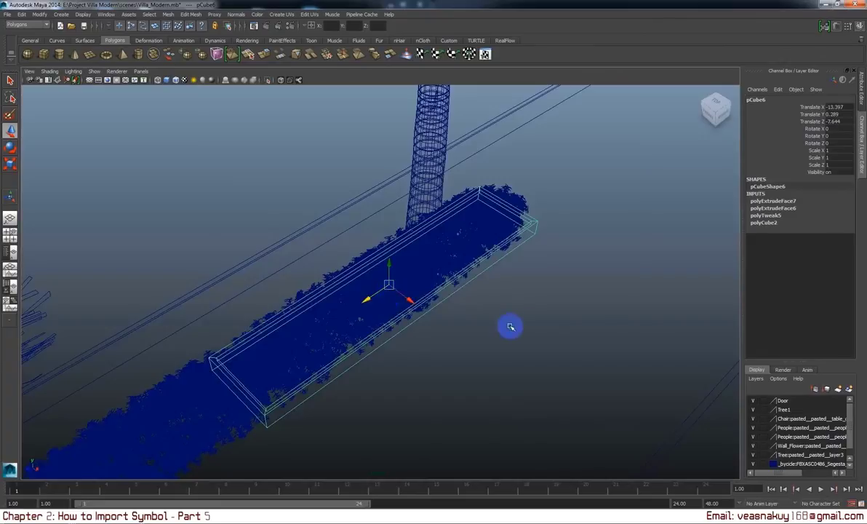
{"action": "right_click", "coordinate": [474, 310]}
{"action": "left_click", "coordinate": [179, 291]}
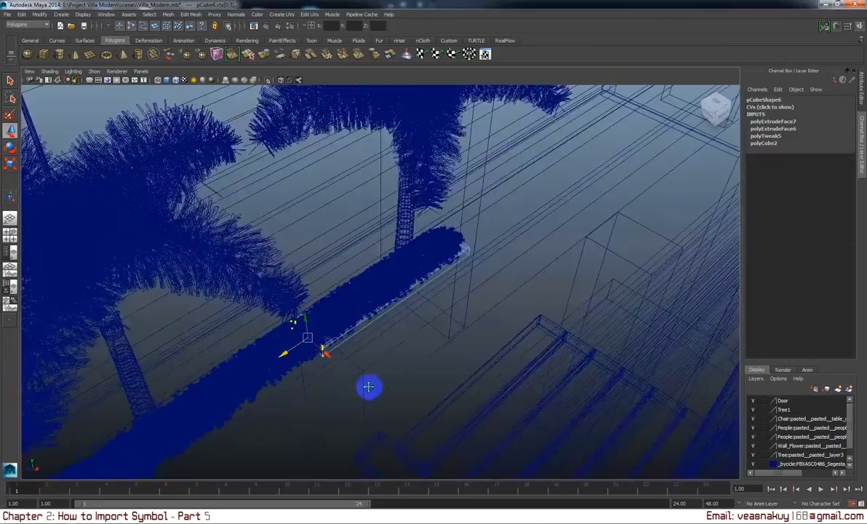
{"action": "mouse_move", "coordinate": [157, 434]}
{"action": "left_mouse_down", "text": "alt"}
{"action": "mouse_move", "coordinate": [308, 401]}
{"action": "mouse_move", "coordinate": [507, 290]}
{"action": "mouse_move", "coordinate": [451, 308]}
{"action": "left_mouse_up", "text": "alt"}
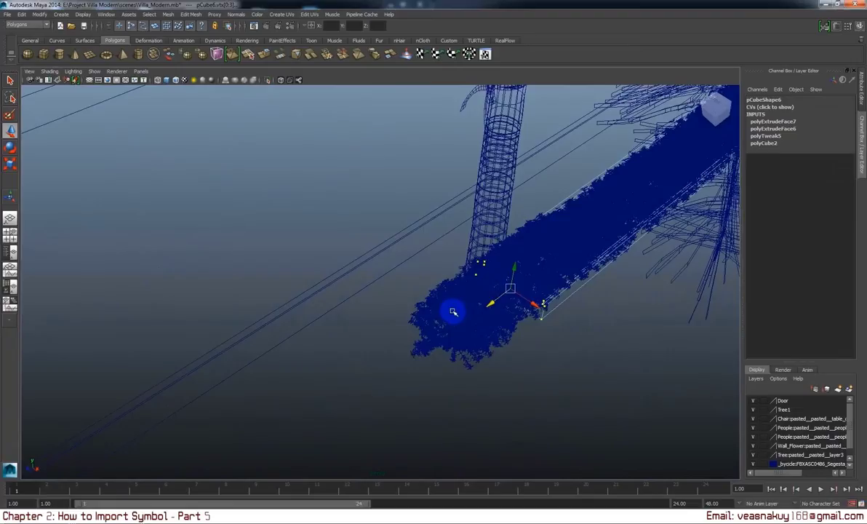
{"action": "key", "text": "6"}
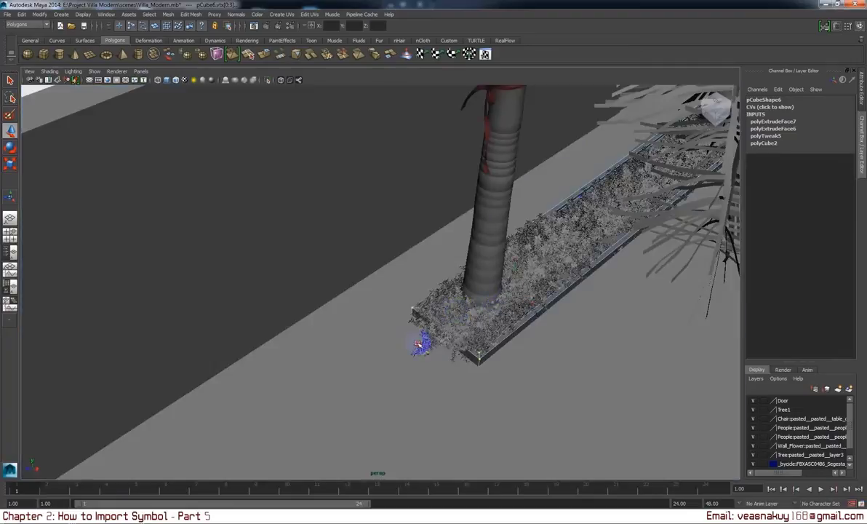
{"action": "left_click_drag", "start_coordinate": [419, 343], "coordinate": [411, 347]}
{"action": "right_click_drag", "start_coordinate": [472, 360], "coordinate": [652, 214]}
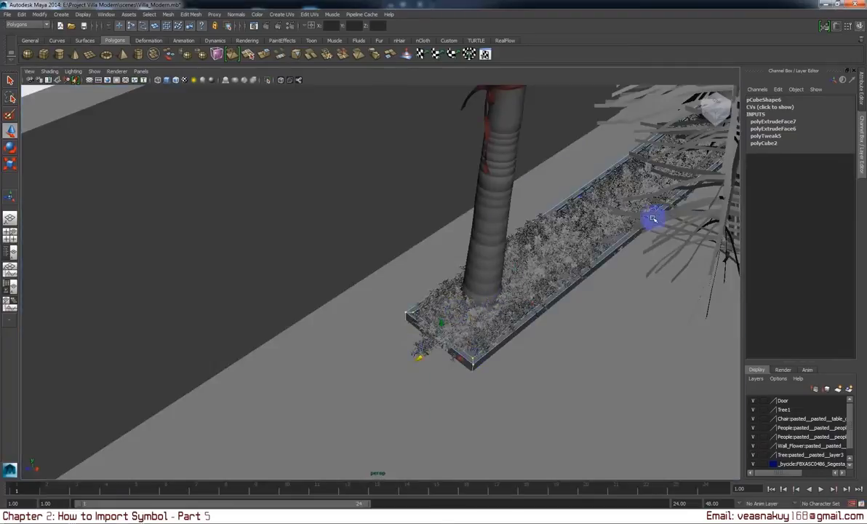
{"action": "mouse_move", "coordinate": [653, 214]}
{"action": "left_mouse_down", "text": "alt"}
{"action": "mouse_move", "coordinate": [563, 321]}
{"action": "mouse_move", "coordinate": [581, 313]}
{"action": "left_mouse_up", "text": "alt"}
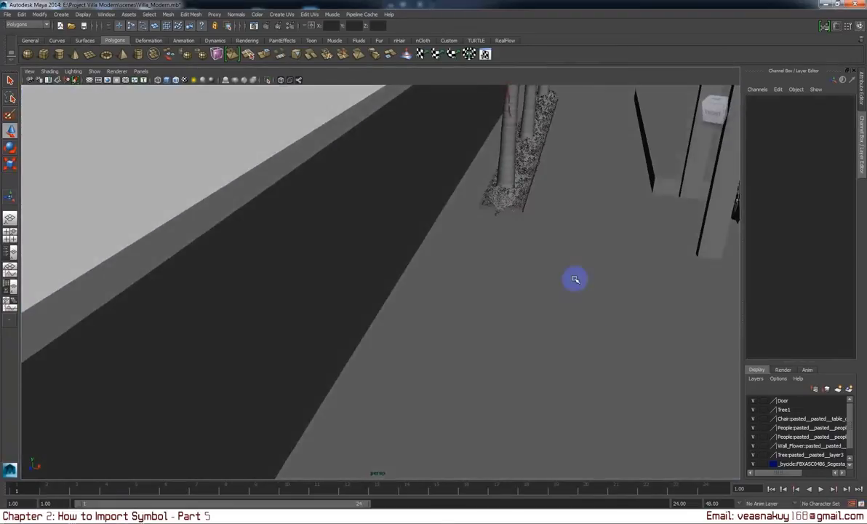
{"action": "mouse_move", "coordinate": [574, 279]}
{"action": "left_mouse_down", "text": "alt"}
{"action": "mouse_move", "coordinate": [598, 194]}
{"action": "mouse_move", "coordinate": [513, 251]}
{"action": "mouse_move", "coordinate": [586, 180]}
{"action": "mouse_move", "coordinate": [419, 341]}
{"action": "mouse_move", "coordinate": [576, 296]}
{"action": "left_mouse_up", "text": "alt"}
Step: Duplicate the planter box as pCube7 and move it to the other palm row
{"action": "left_click", "coordinate": [581, 168]}
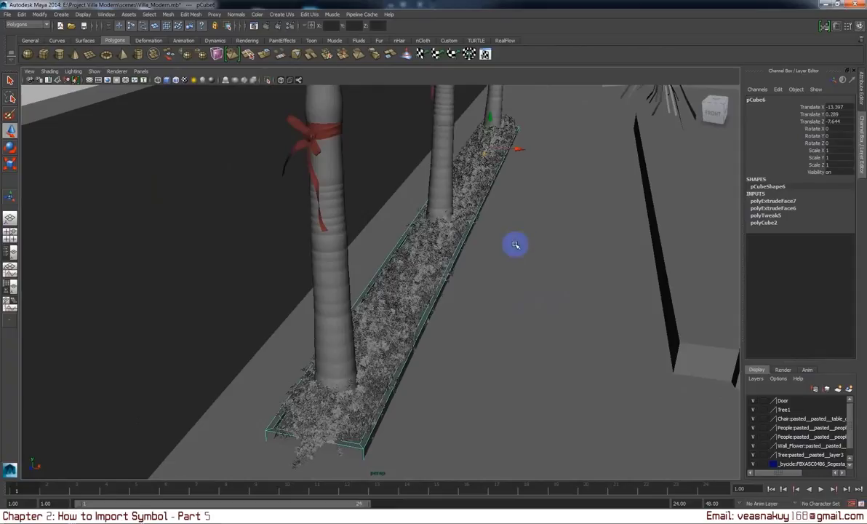
{"action": "key", "text": "ctrl+d"}
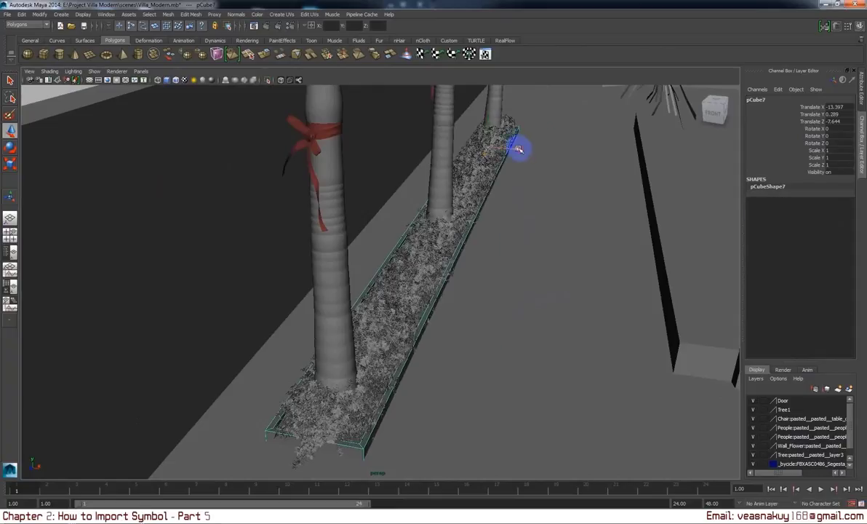
{"action": "mouse_move", "coordinate": [518, 148]}
{"action": "left_mouse_down"}
{"action": "mouse_move", "coordinate": [790, 261]}
{"action": "mouse_move", "coordinate": [493, 300]}
{"action": "mouse_move", "coordinate": [480, 316]}
{"action": "mouse_move", "coordinate": [164, 306]}
{"action": "mouse_move", "coordinate": [277, 251]}
{"action": "mouse_move", "coordinate": [683, 321]}
{"action": "mouse_move", "coordinate": [733, 322]}
{"action": "mouse_move", "coordinate": [675, 326]}
{"action": "mouse_move", "coordinate": [691, 350]}
{"action": "left_mouse_up"}
{"action": "key", "text": "f"}
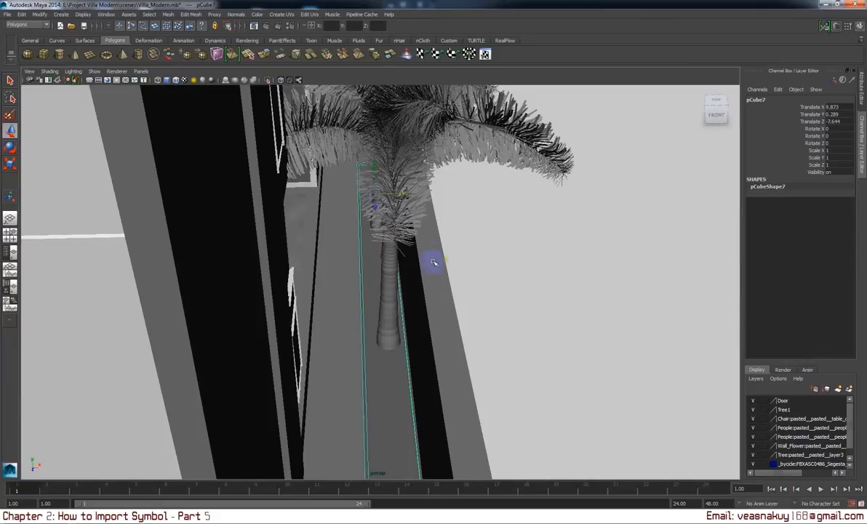
{"action": "left_click_drag", "start_coordinate": [433, 263], "coordinate": [408, 215], "text": "alt"}
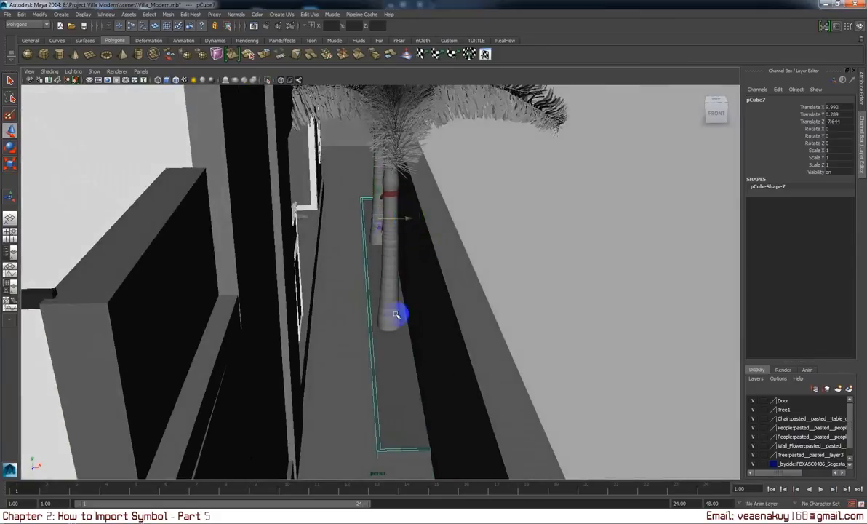
Step: Shorten pCube7 by moving its end vertices, then view the terrace flower bed
{"action": "right_click", "coordinate": [361, 338]}
{"action": "left_click", "coordinate": [218, 297]}
{"action": "left_click_drag", "start_coordinate": [340, 382], "coordinate": [441, 414]}
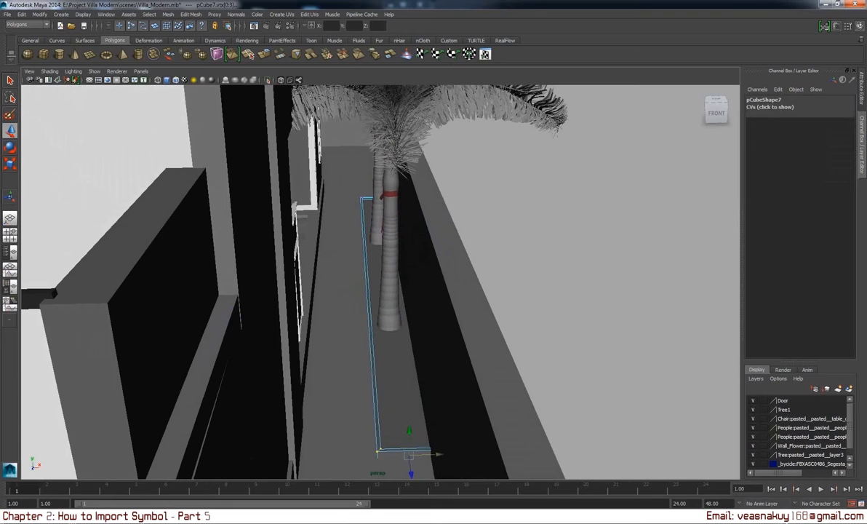
{"action": "left_click_drag", "start_coordinate": [411, 466], "coordinate": [404, 368]}
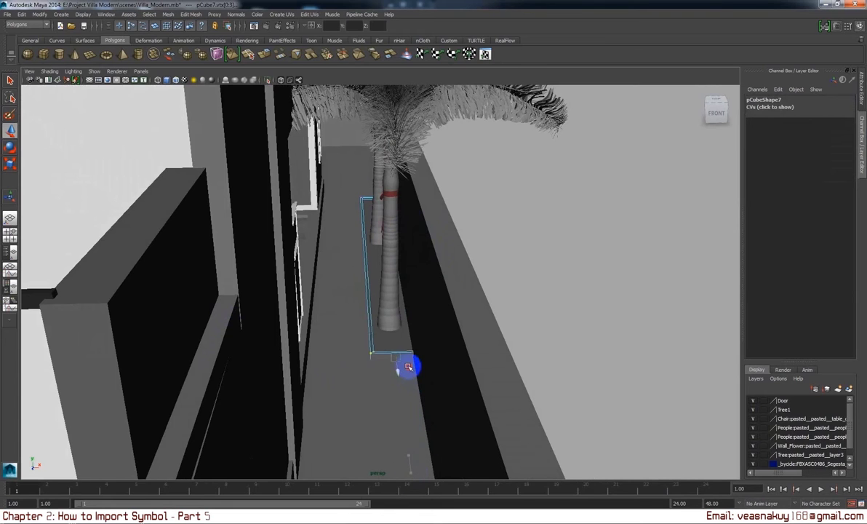
{"action": "mouse_move", "coordinate": [459, 340]}
{"action": "left_mouse_down", "text": "alt"}
{"action": "mouse_move", "coordinate": [396, 387]}
{"action": "mouse_move", "coordinate": [381, 418]}
{"action": "mouse_move", "coordinate": [463, 401]}
{"action": "left_mouse_up", "text": "alt"}
{"action": "mouse_move", "coordinate": [463, 401]}
{"action": "middle_mouse_down", "text": "alt"}
{"action": "mouse_move", "coordinate": [310, 387]}
{"action": "mouse_move", "coordinate": [375, 380]}
{"action": "middle_mouse_up", "text": "alt"}
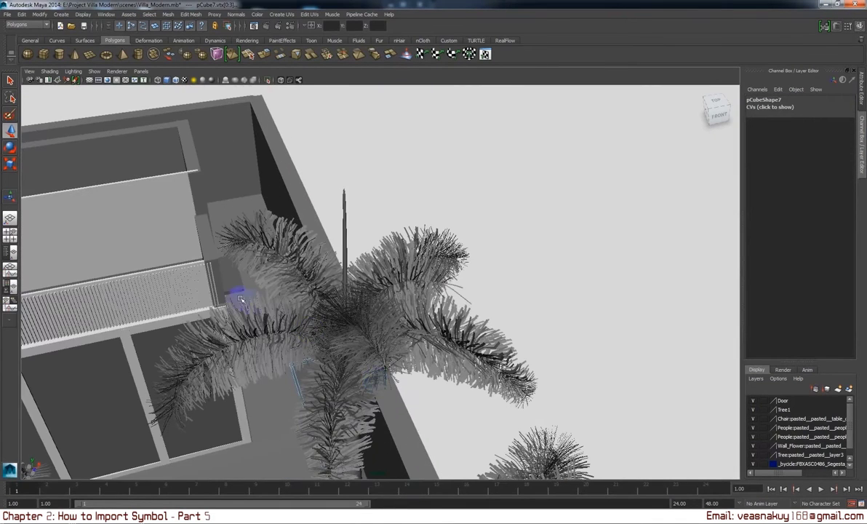
{"action": "mouse_move", "coordinate": [524, 396]}
{"action": "left_mouse_down", "text": "alt"}
{"action": "mouse_move", "coordinate": [408, 372]}
{"action": "mouse_move", "coordinate": [491, 384]}
{"action": "mouse_move", "coordinate": [532, 367]}
{"action": "mouse_move", "coordinate": [473, 328]}
{"action": "mouse_move", "coordinate": [417, 252]}
{"action": "mouse_move", "coordinate": [393, 292]}
{"action": "mouse_move", "coordinate": [228, 261]}
{"action": "left_mouse_up", "text": "alt"}
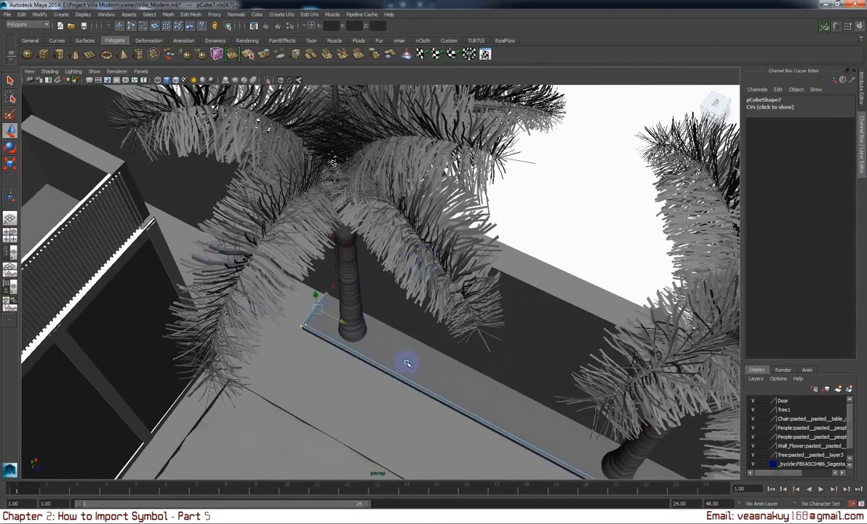
{"action": "right_click_drag", "start_coordinate": [401, 320], "coordinate": [616, 209]}
{"action": "right_click_drag", "start_coordinate": [492, 306], "coordinate": [462, 318], "text": "alt"}
{"action": "mouse_move", "coordinate": [463, 318]}
{"action": "left_mouse_down", "text": "alt"}
{"action": "mouse_move", "coordinate": [396, 304]}
{"action": "mouse_move", "coordinate": [467, 373]}
{"action": "mouse_move", "coordinate": [577, 170]}
{"action": "mouse_move", "coordinate": [505, 301]}
{"action": "mouse_move", "coordinate": [457, 350]}
{"action": "left_mouse_up", "text": "alt"}
{"action": "right_click_drag", "start_coordinate": [457, 350], "coordinate": [377, 333], "text": "alt"}
Step: Select the flower bed in front of the terrace and its parent group
{"action": "left_click", "coordinate": [377, 334]}
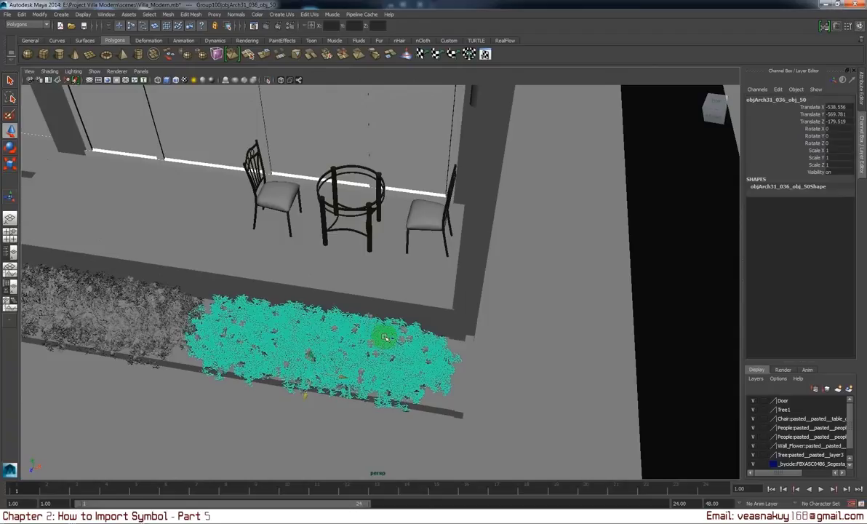
{"action": "left_click", "coordinate": [411, 407]}
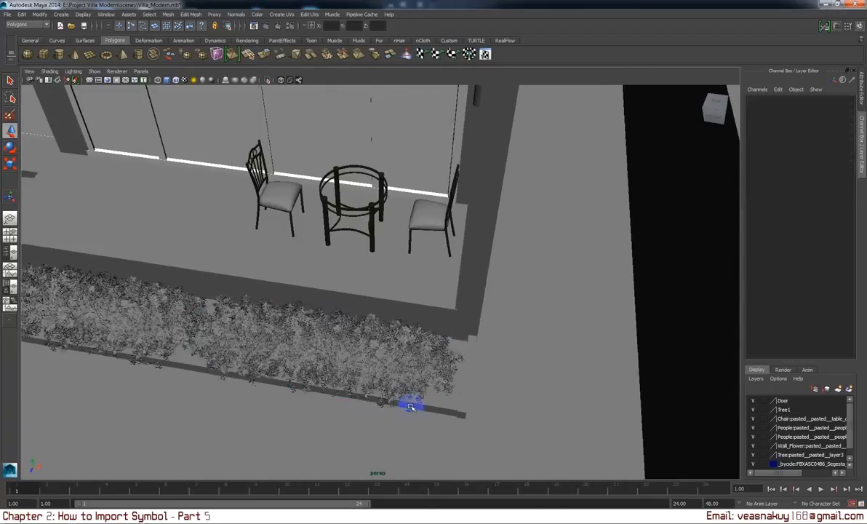
{"action": "left_click", "coordinate": [372, 350]}
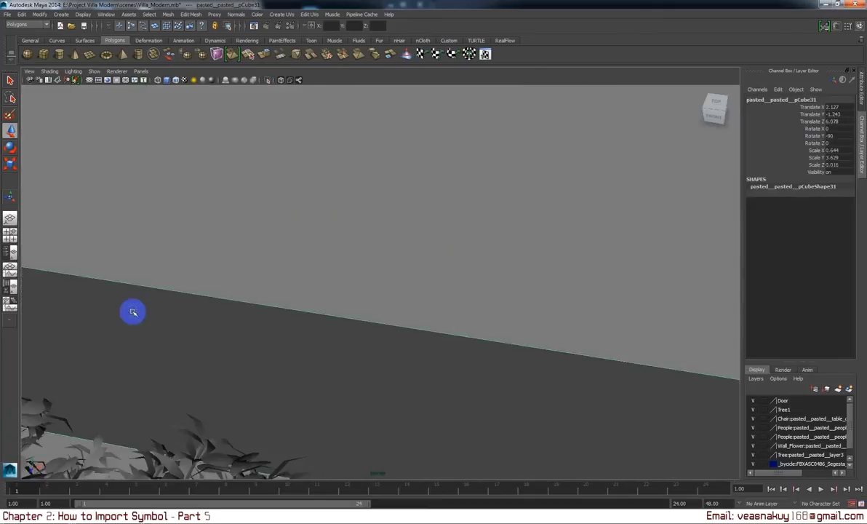
{"action": "left_click_drag", "start_coordinate": [131, 313], "coordinate": [262, 360], "text": "alt"}
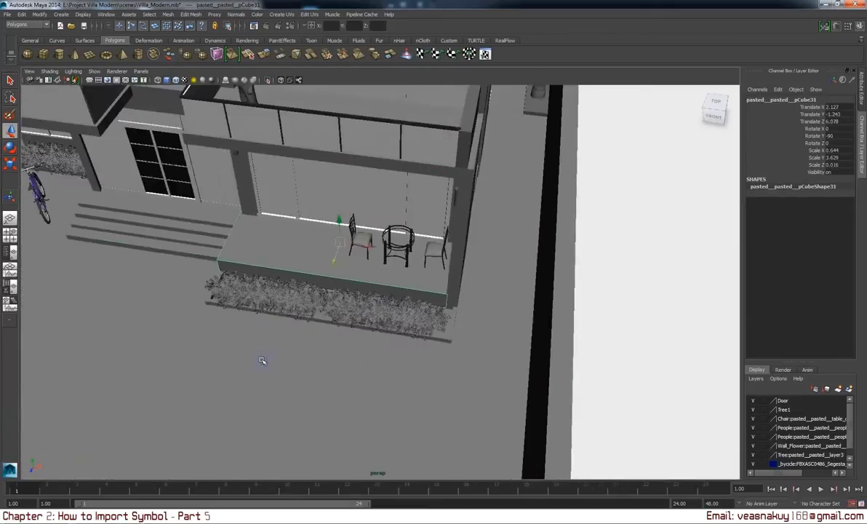
{"action": "scroll", "coordinate": [281, 305], "scroll_direction": "up", "scroll_amount": 4}
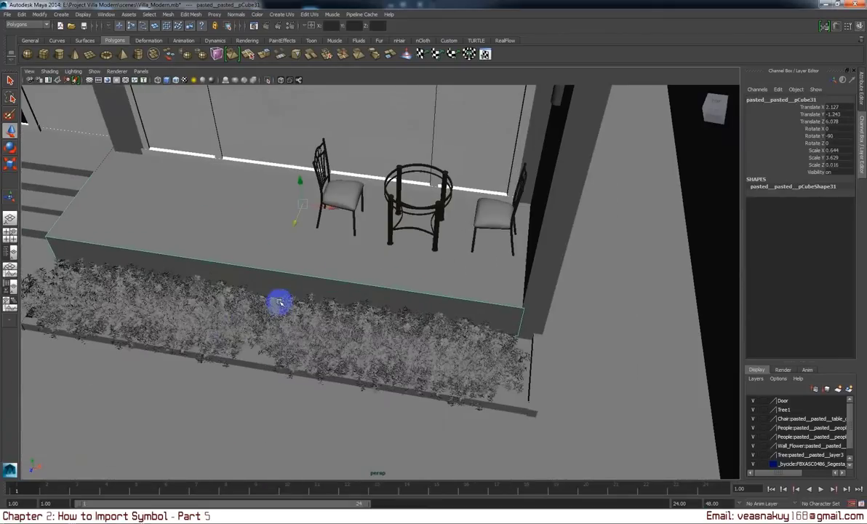
{"action": "left_click", "coordinate": [224, 329]}
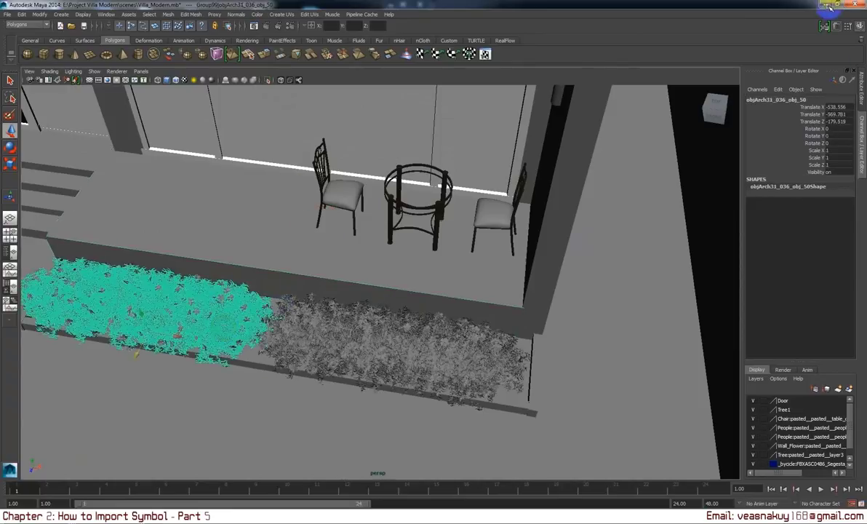
{"action": "key", "text": "Up"}
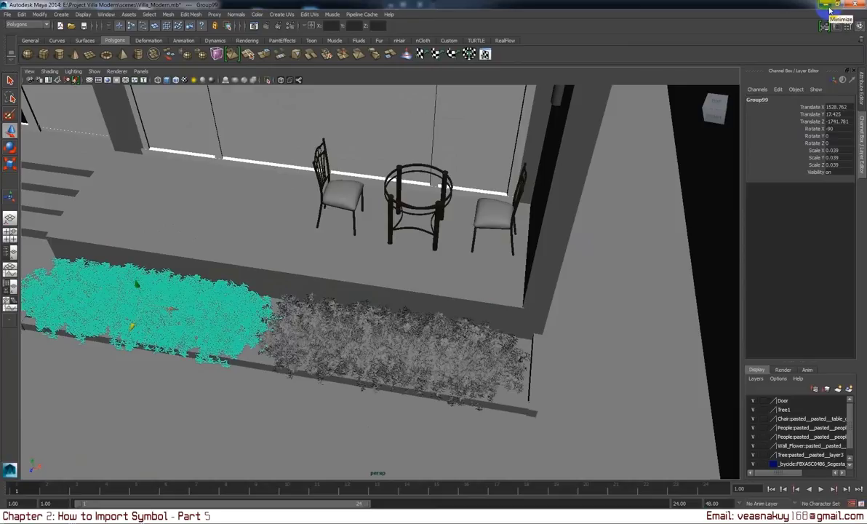
Step: Move flower group Group107 to the right end of the terrace planter
{"action": "middle_click_drag", "start_coordinate": [474, 362], "coordinate": [485, 369], "text": "alt"}
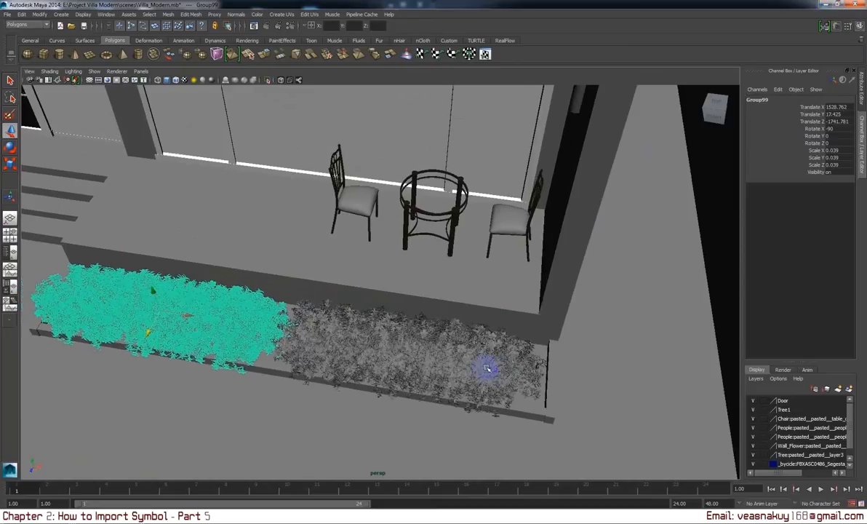
{"action": "left_click", "coordinate": [487, 369]}
{"action": "mouse_move", "coordinate": [184, 314]}
{"action": "left_mouse_down"}
{"action": "mouse_move", "coordinate": [343, 324]}
{"action": "mouse_move", "coordinate": [595, 360]}
{"action": "left_mouse_up"}
{"action": "key", "text": "e"}
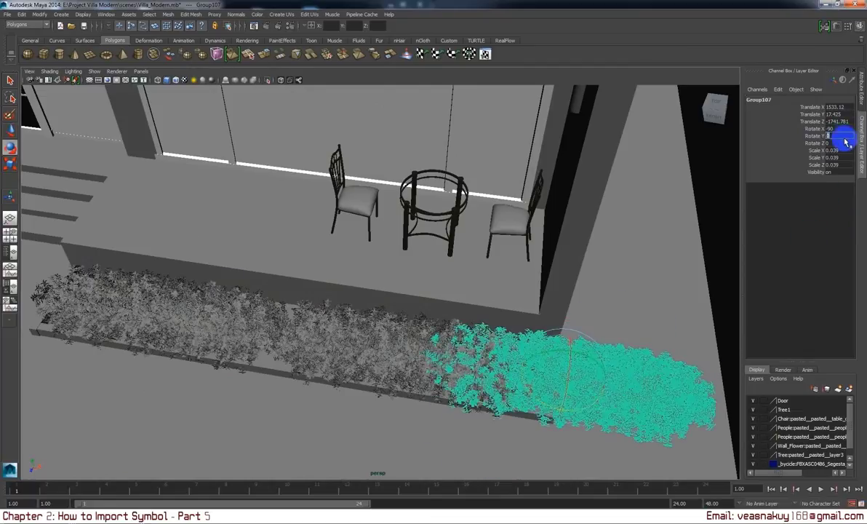
Step: Rotate the flower bed 90° around Y
{"action": "type", "text": "0"}
{"action": "key", "text": "Return"}
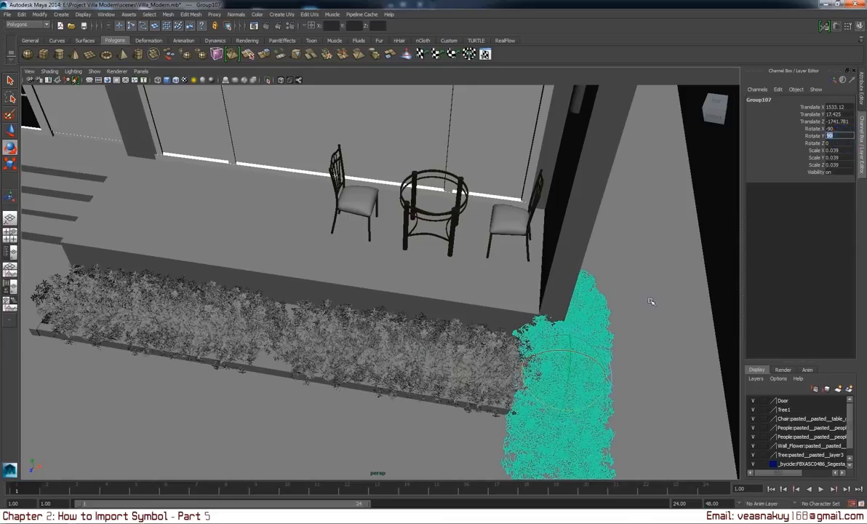
{"action": "left_click_drag", "start_coordinate": [626, 305], "coordinate": [522, 305], "text": "alt"}
Step: Move the flower bed along the sidewalk into the planter beneath the palm tree
{"action": "key", "text": "w"}
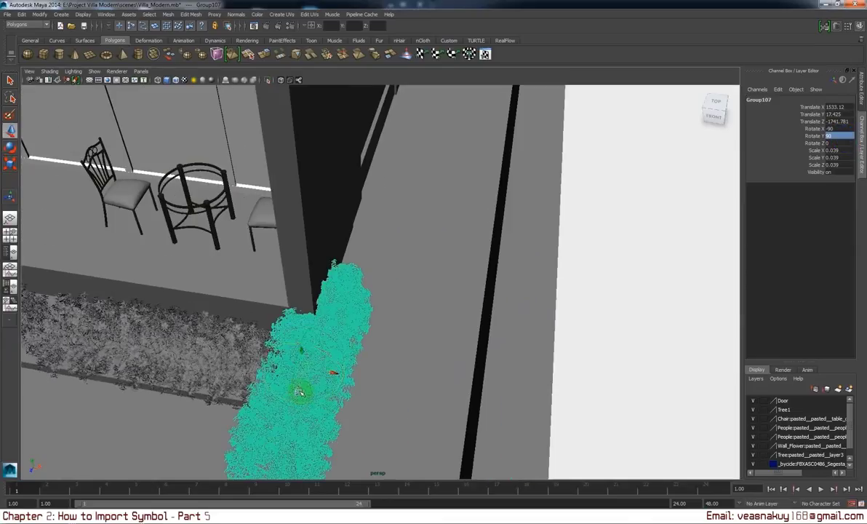
{"action": "mouse_move", "coordinate": [299, 392]}
{"action": "left_mouse_down"}
{"action": "mouse_move", "coordinate": [397, 109]}
{"action": "mouse_move", "coordinate": [451, 267]}
{"action": "left_mouse_up"}
{"action": "middle_click_drag", "start_coordinate": [451, 267], "coordinate": [312, 364], "text": "alt"}
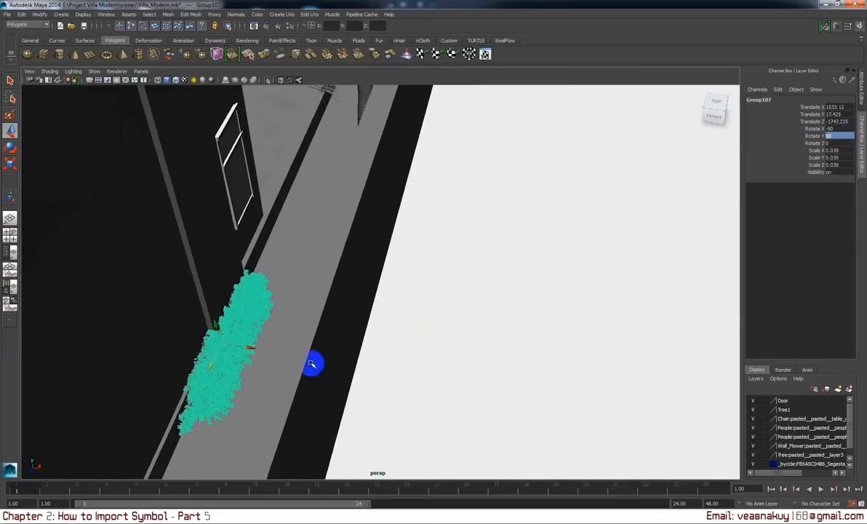
{"action": "left_click_drag", "start_coordinate": [193, 339], "coordinate": [334, 164]}
{"action": "middle_click_drag", "start_coordinate": [333, 164], "coordinate": [368, 272], "text": "alt"}
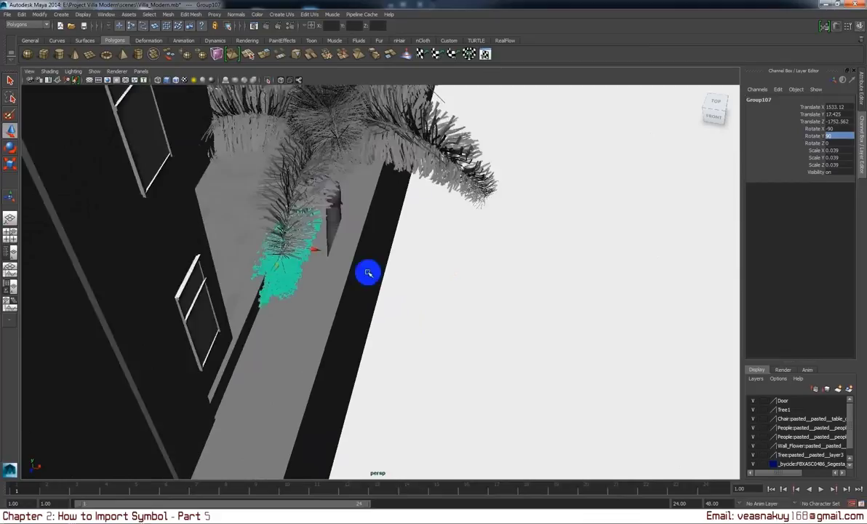
{"action": "scroll", "coordinate": [368, 272], "scroll_direction": "up", "scroll_amount": 5}
{"action": "scroll", "coordinate": [366, 290], "scroll_direction": "up", "scroll_amount": 3}
{"action": "mouse_move", "coordinate": [209, 240]}
{"action": "left_mouse_down"}
{"action": "mouse_move", "coordinate": [349, 245]}
{"action": "mouse_move", "coordinate": [333, 305]}
{"action": "left_mouse_up"}
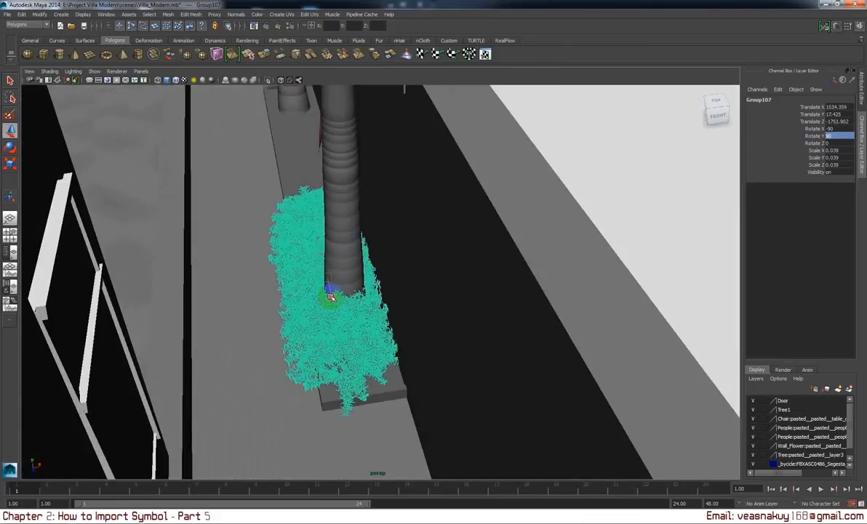
{"action": "scroll", "coordinate": [394, 314], "scroll_direction": "up", "scroll_amount": 5}
{"action": "scroll", "coordinate": [393, 315], "scroll_direction": "down", "scroll_amount": 4}
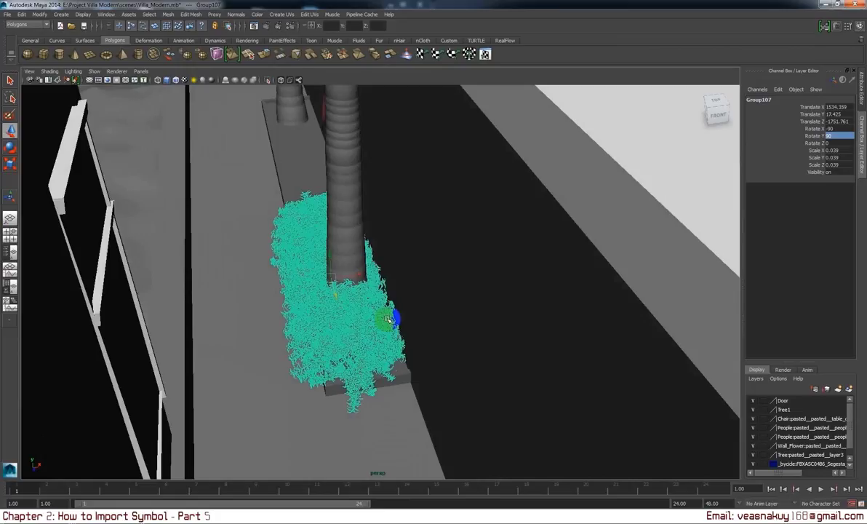
Step: Make two copies of the flower bed, sliding each further along the planter in Z
{"action": "key", "text": "ctrl+d"}
{"action": "mouse_move", "coordinate": [336, 298]}
{"action": "left_mouse_down"}
{"action": "mouse_move", "coordinate": [320, 193]}
{"action": "mouse_move", "coordinate": [347, 285]}
{"action": "left_mouse_up"}
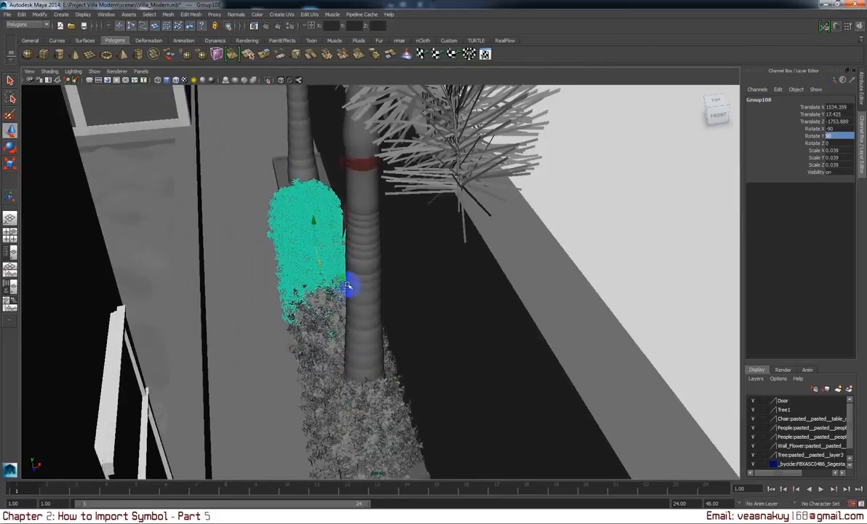
{"action": "key", "text": "ctrl+d"}
{"action": "left_click_drag", "start_coordinate": [298, 255], "coordinate": [318, 218]}
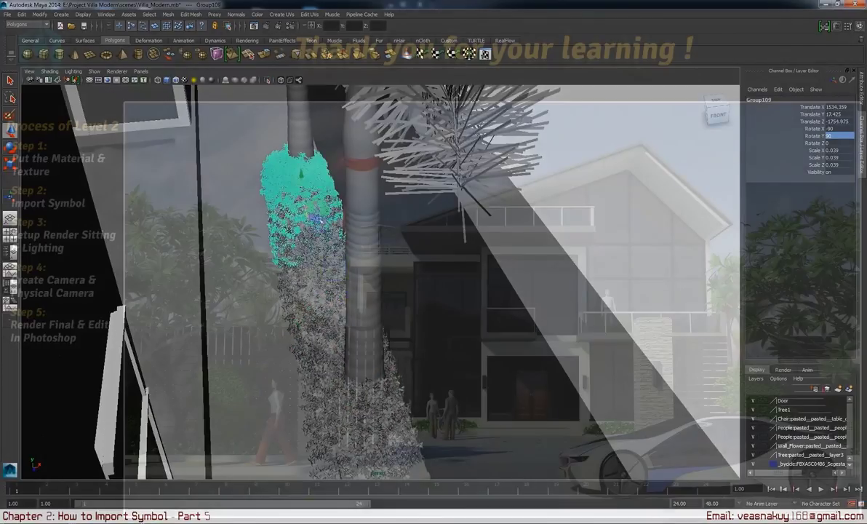